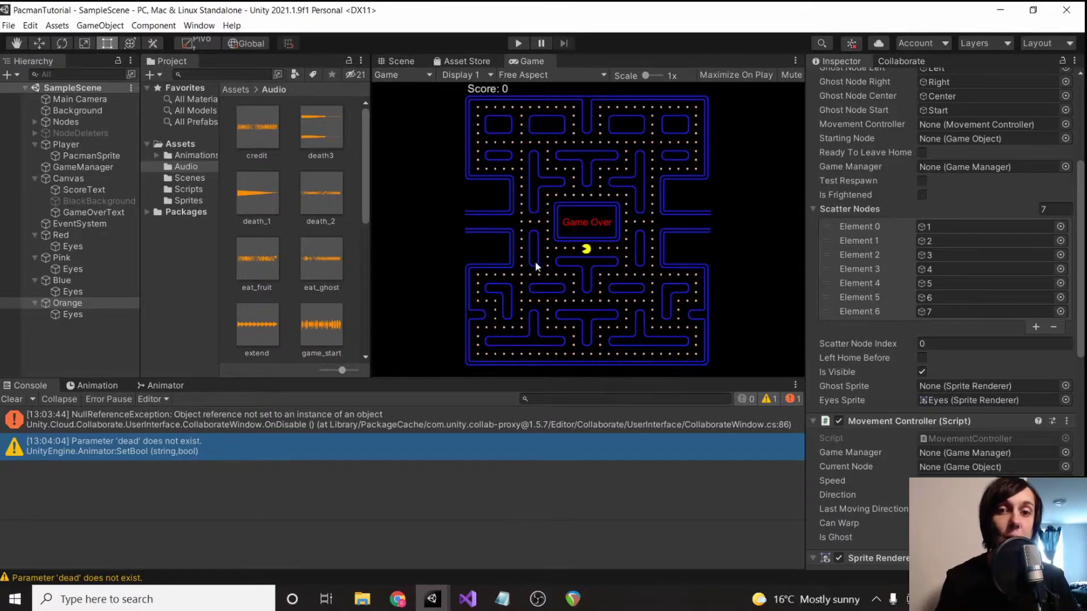
Replace the console with the Animation timeline, passing through the Animator tab.
left_click(167, 382)
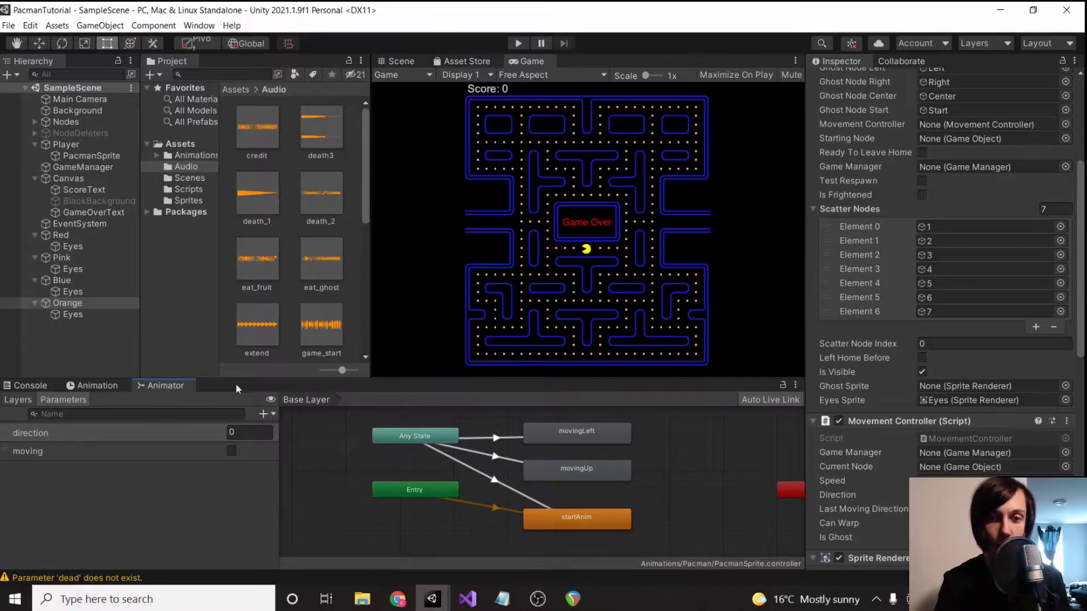
left_click(81, 387)
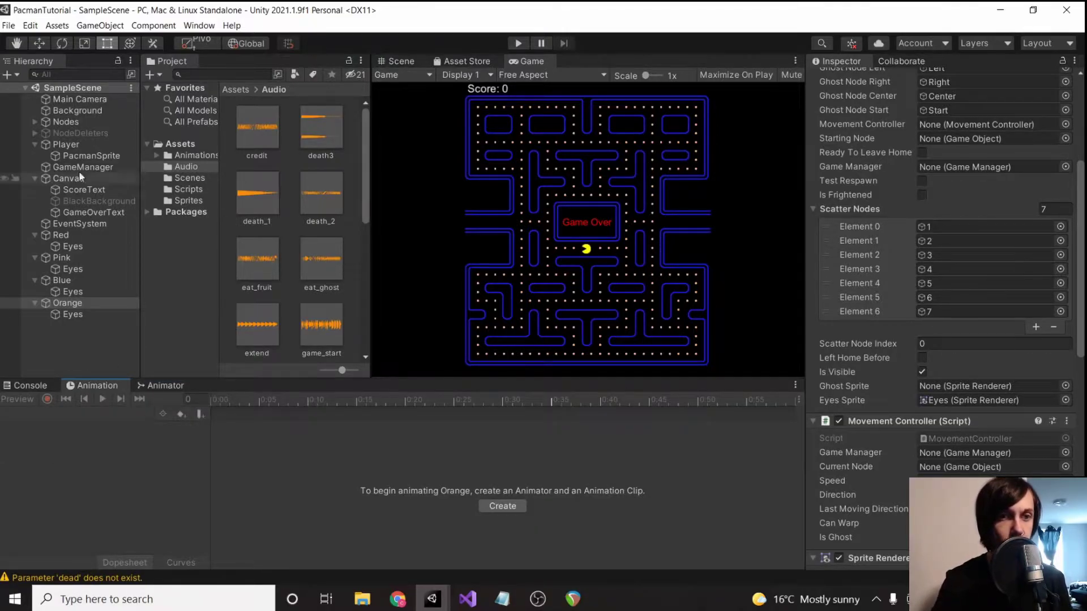
For PacmanSprite, create a new clip named 'death' saved in Assets/Animations/Pacman.
left_click(86, 155)
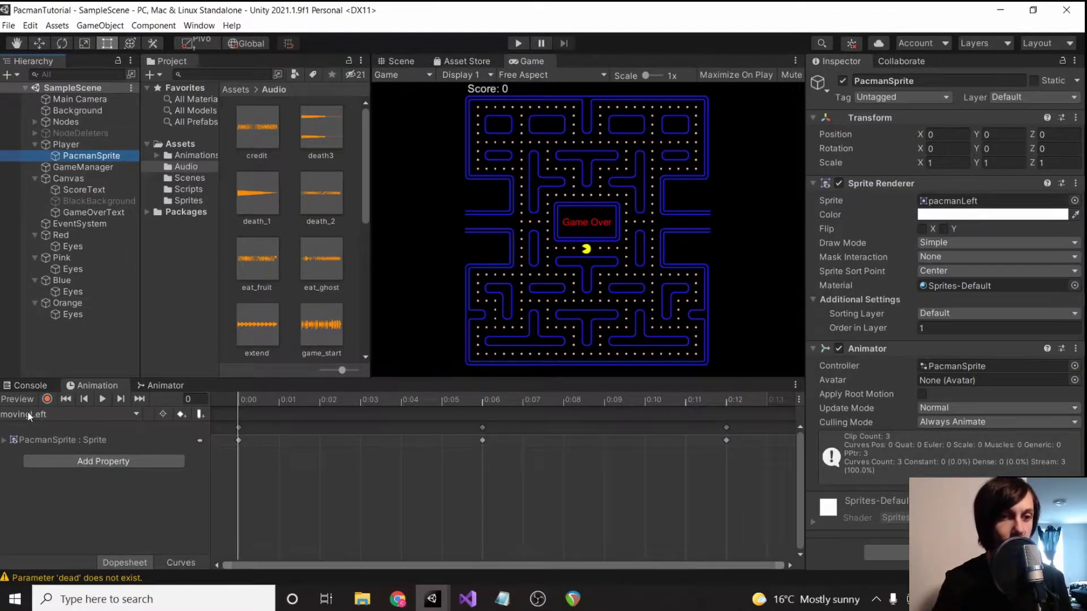
left_click(28, 414)
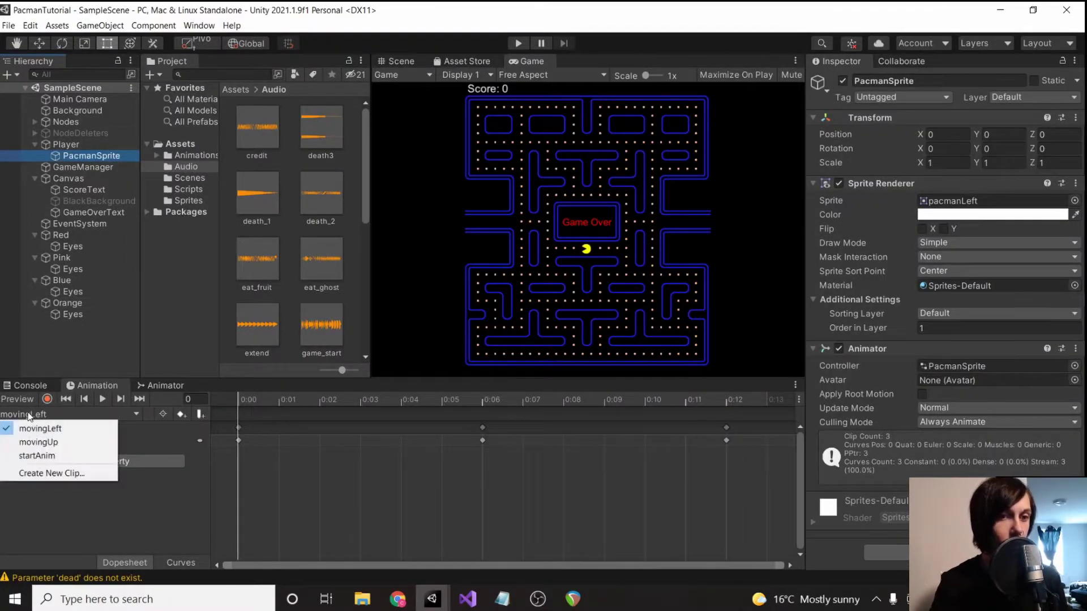
left_click(42, 470)
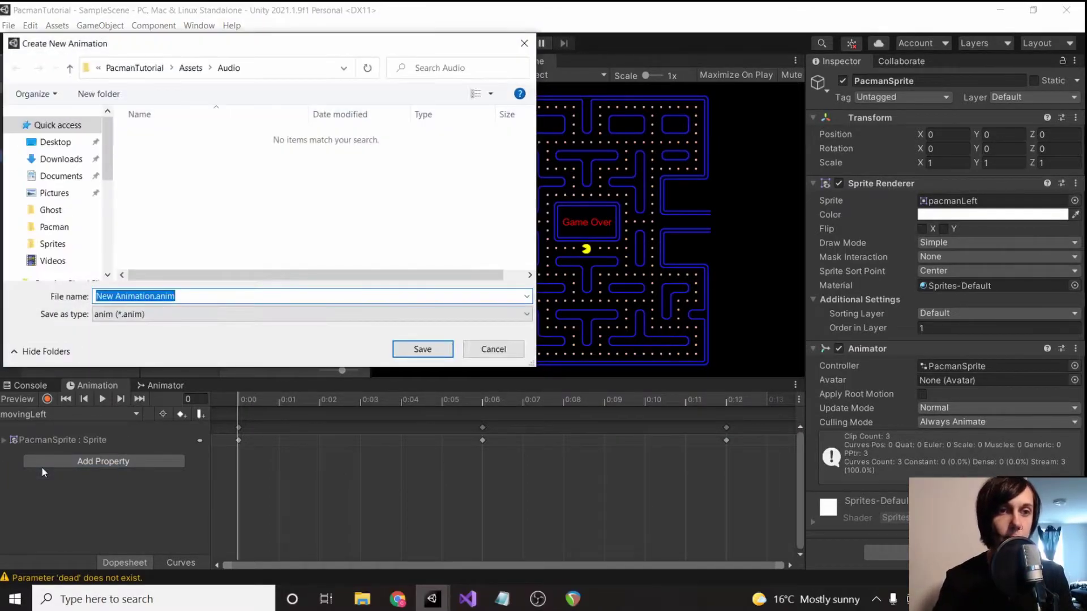
left_click(192, 69)
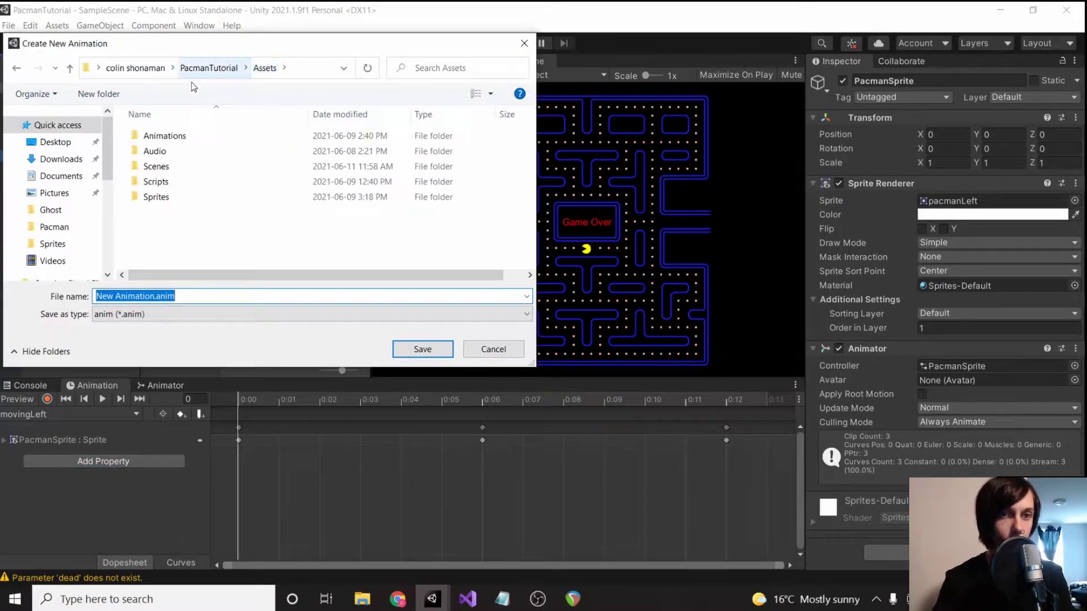
double_click(192, 135)
left_click(177, 138)
double_click(177, 138)
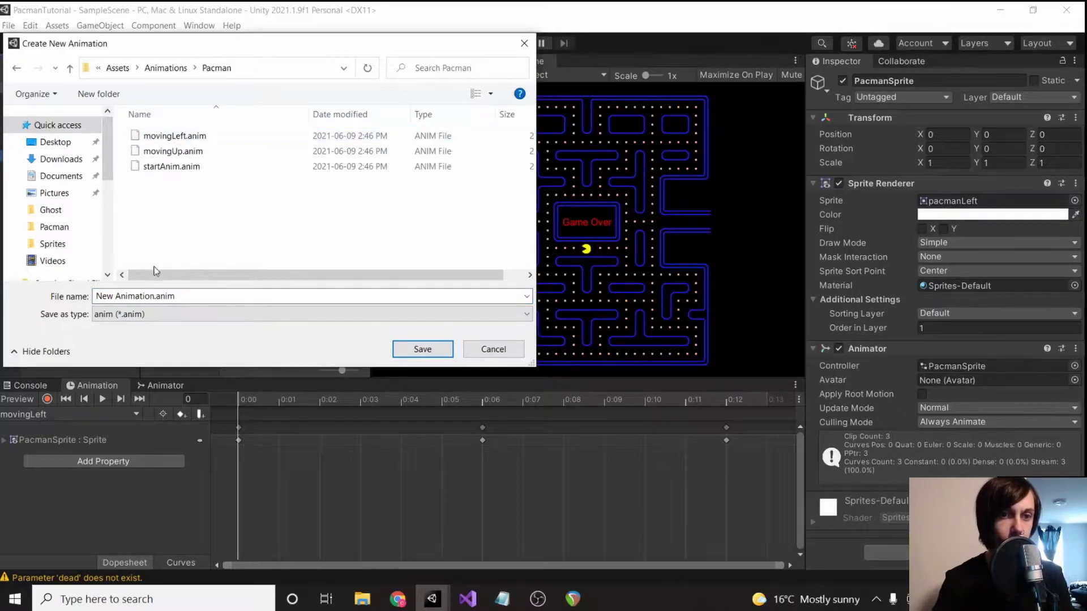
left_click(141, 297)
type("death")
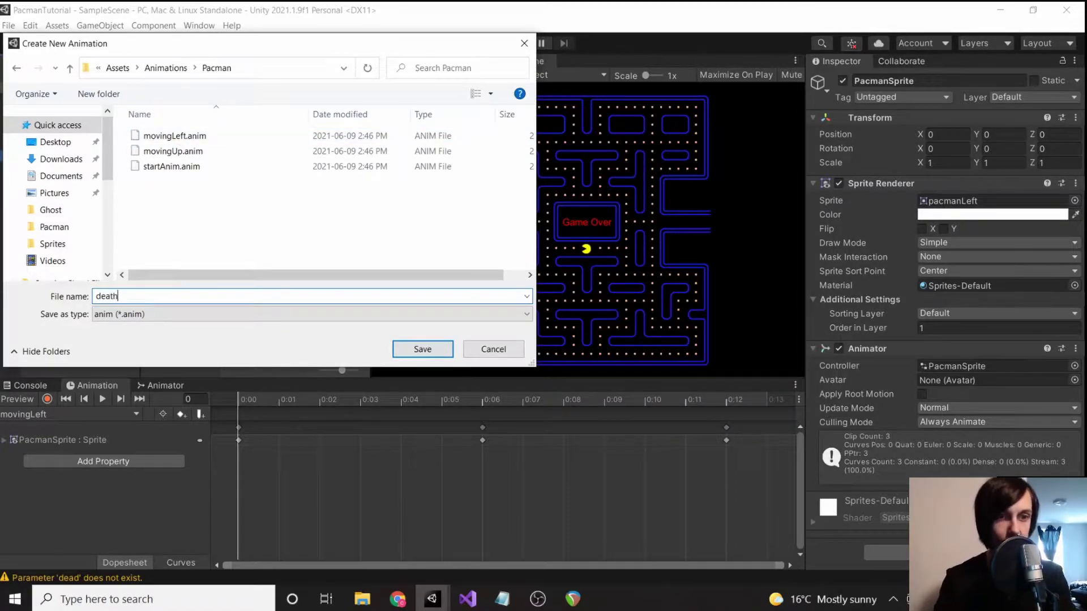
key("Return")
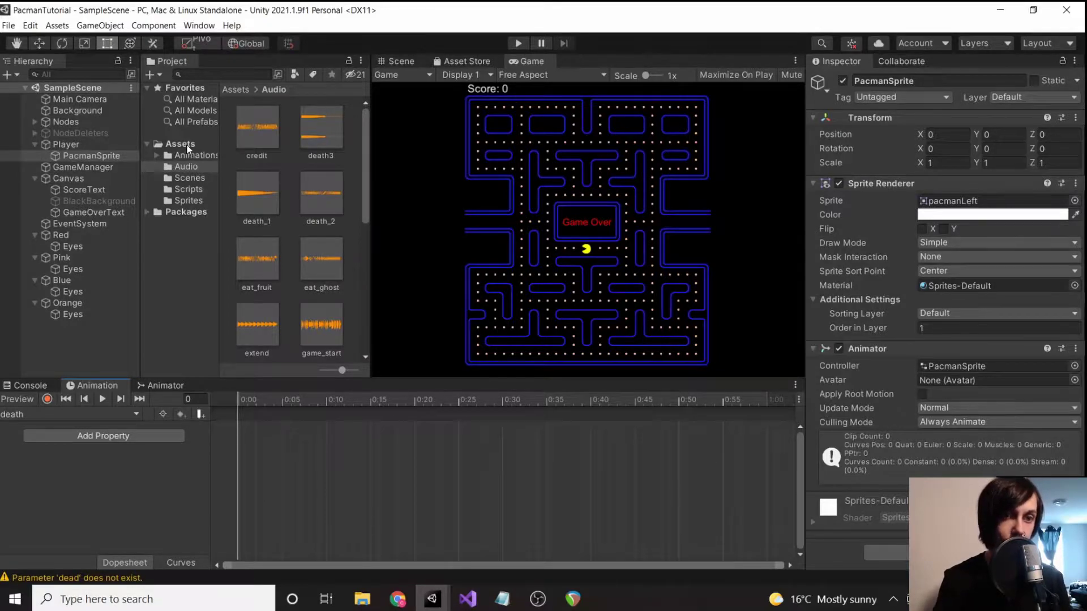
Drag the Pac-Man sprites from the Sprites folder onto the death clip's timeline.
left_click(186, 200)
scroll(275, 226, "down", 3)
scroll(277, 232, "down", 3)
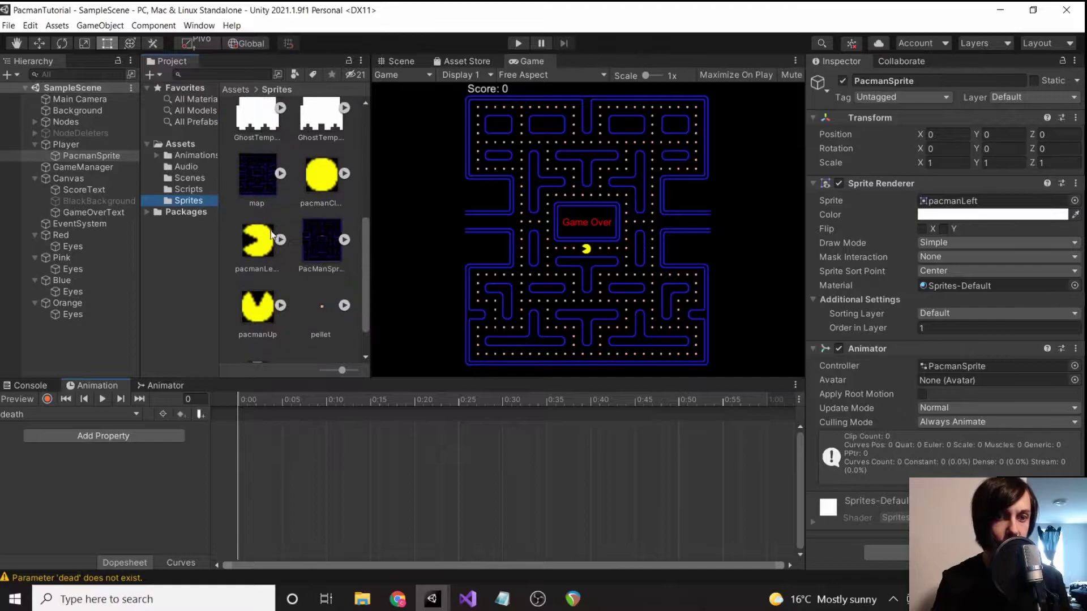
left_click_drag(258, 229, 238, 433)
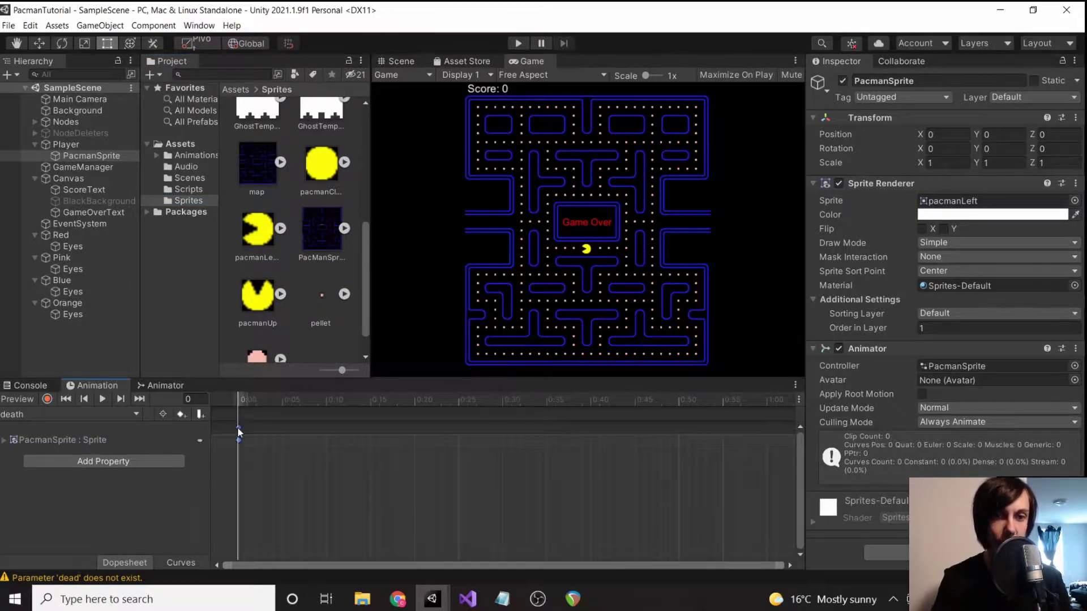
scroll(287, 462, "up", 2)
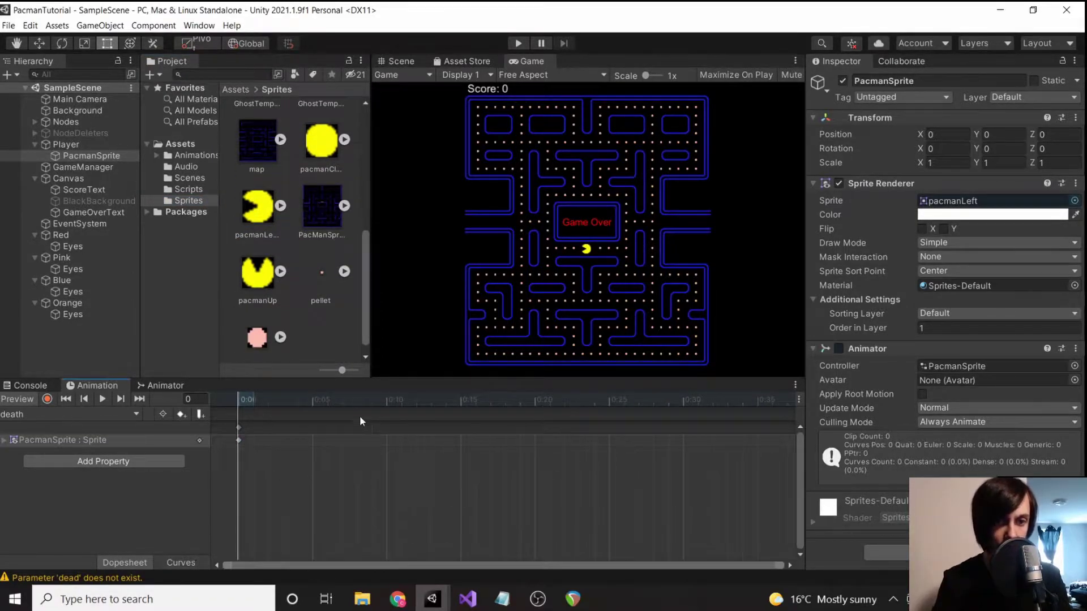
Step the playhead through frames 7, 14, 21 and back to 0, scrubbing to preview sprites.
left_click(343, 403)
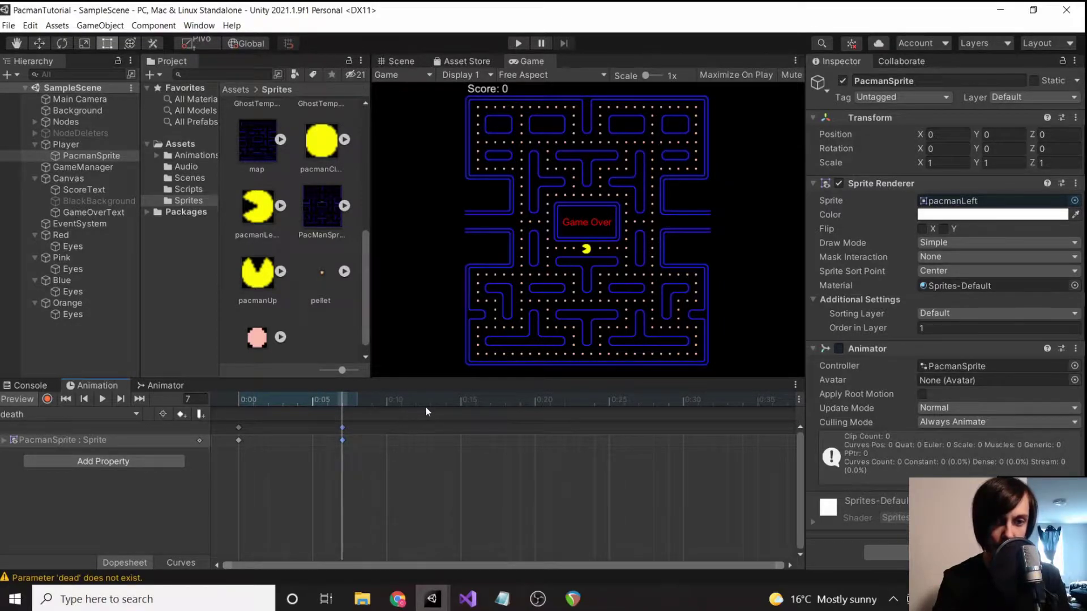
left_click(445, 400)
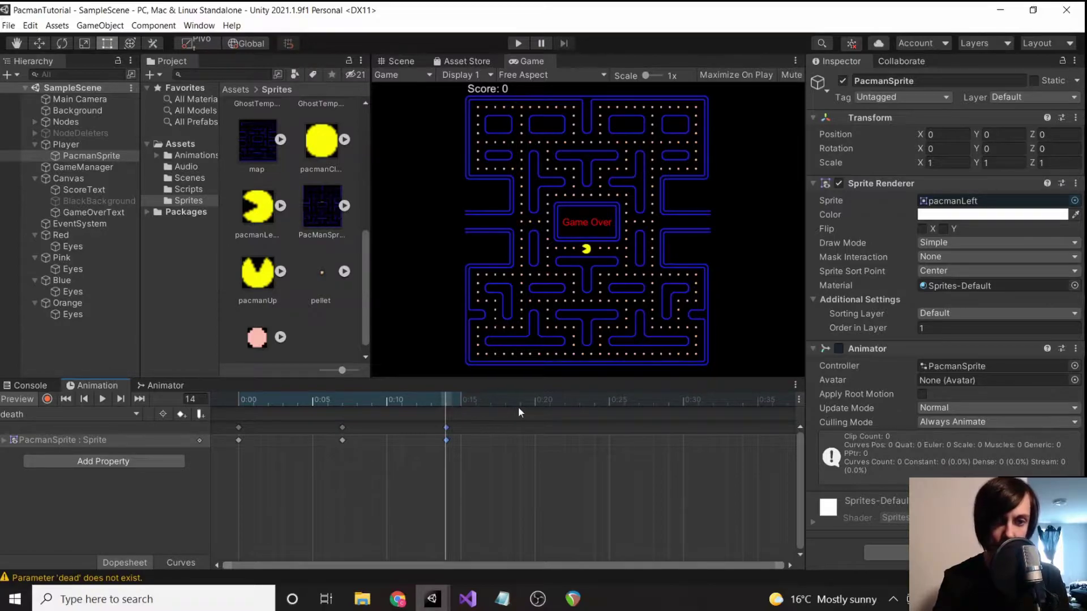
left_click(551, 401)
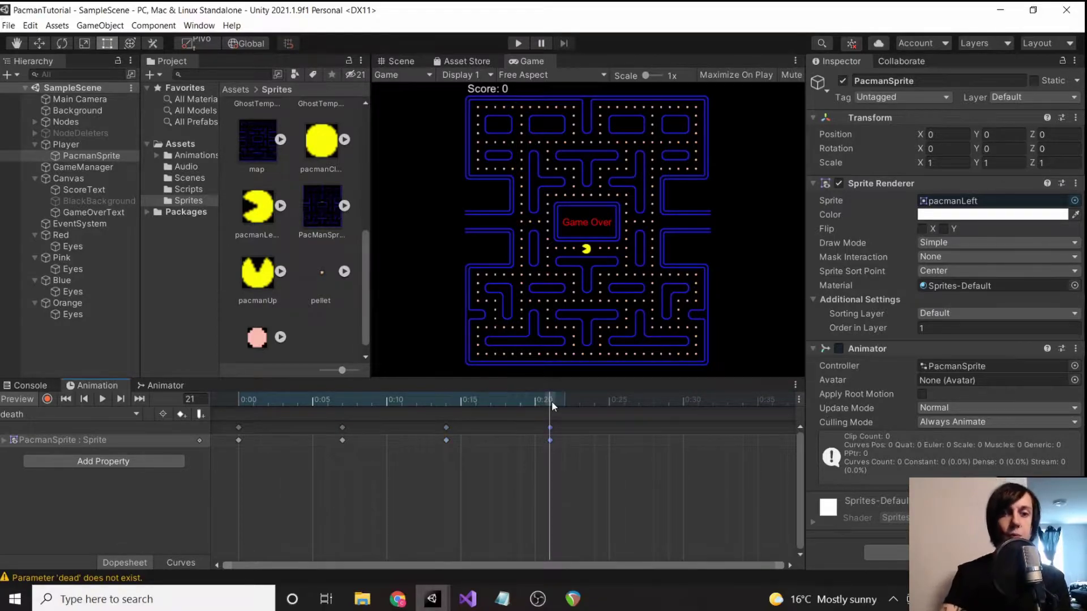
left_click(242, 399)
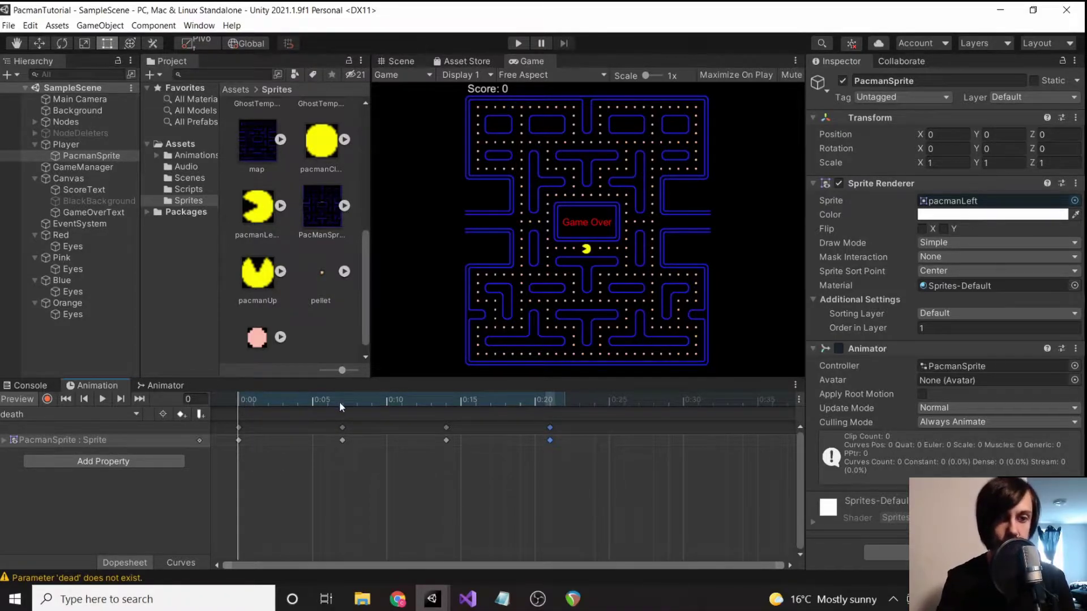
mouse_move(339, 402)
left_mouse_down()
mouse_move(528, 408)
mouse_move(327, 404)
left_mouse_up()
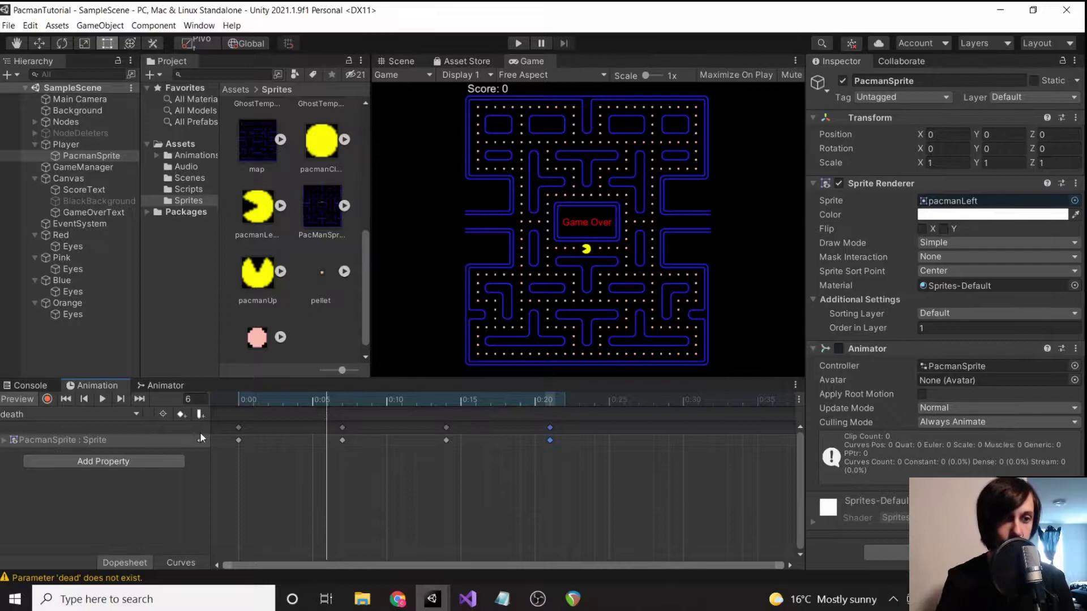
left_click(342, 405)
left_click(243, 403)
Recheck the sprite keys at frames 7 and 14, briefly selecting the frame 14 keys.
left_click(341, 400)
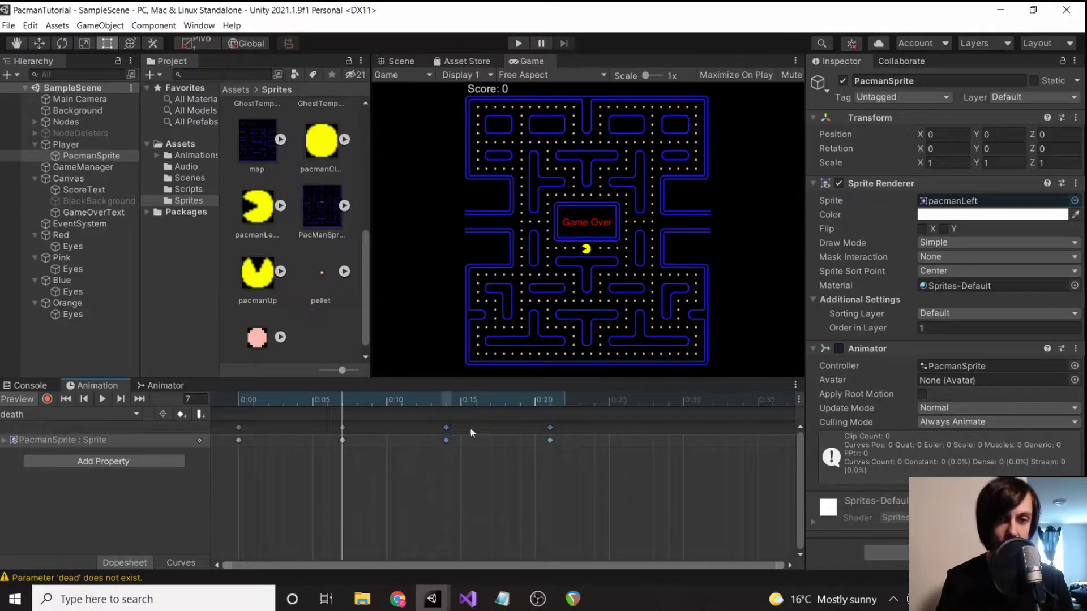
left_click(446, 428)
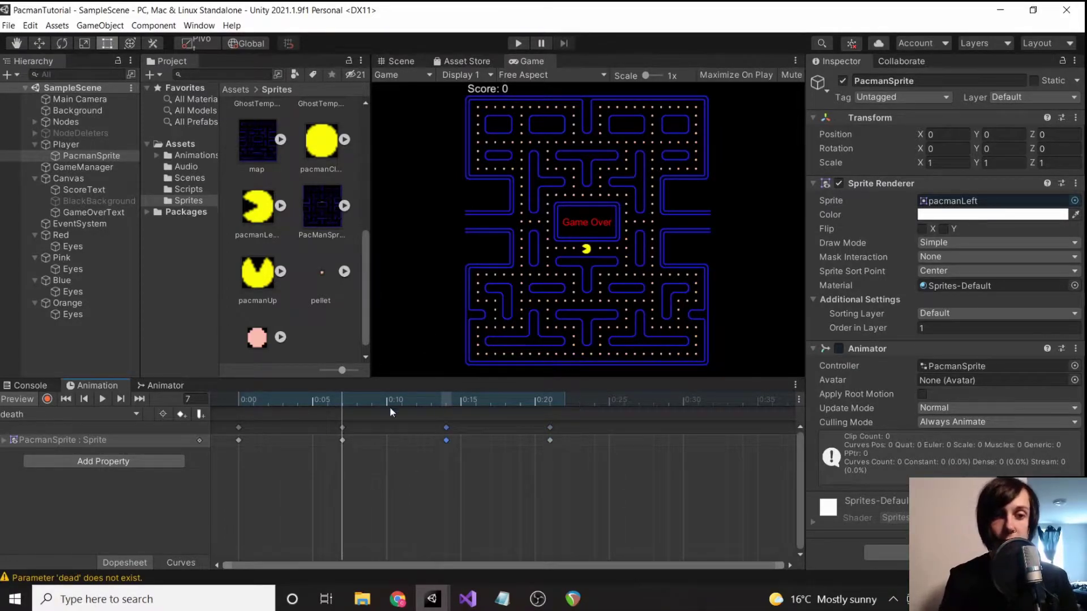
left_click(338, 406)
left_click(242, 401)
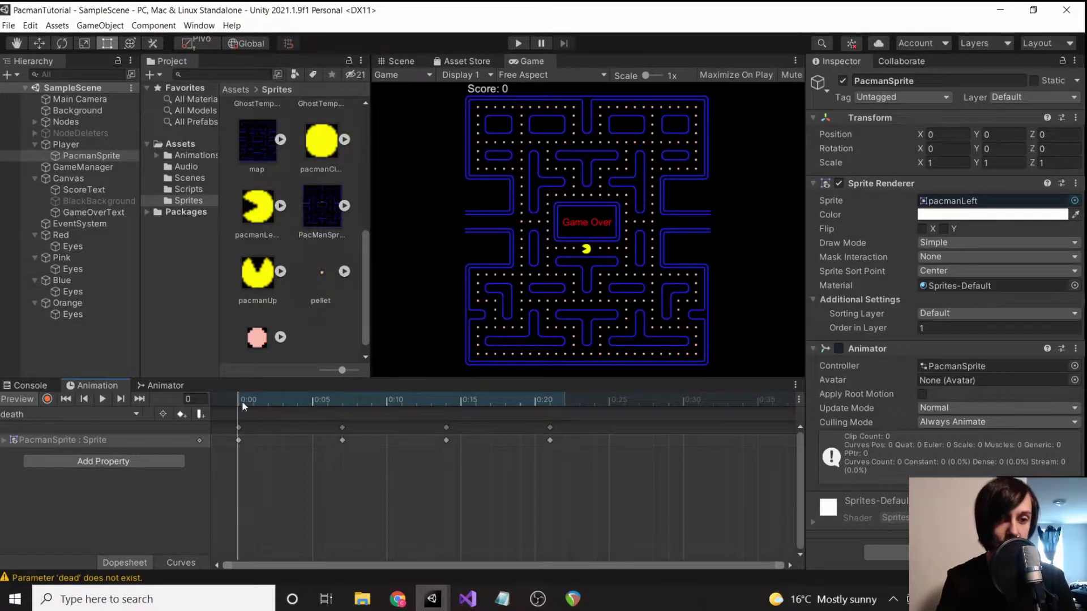
left_click(347, 399)
left_click(445, 401)
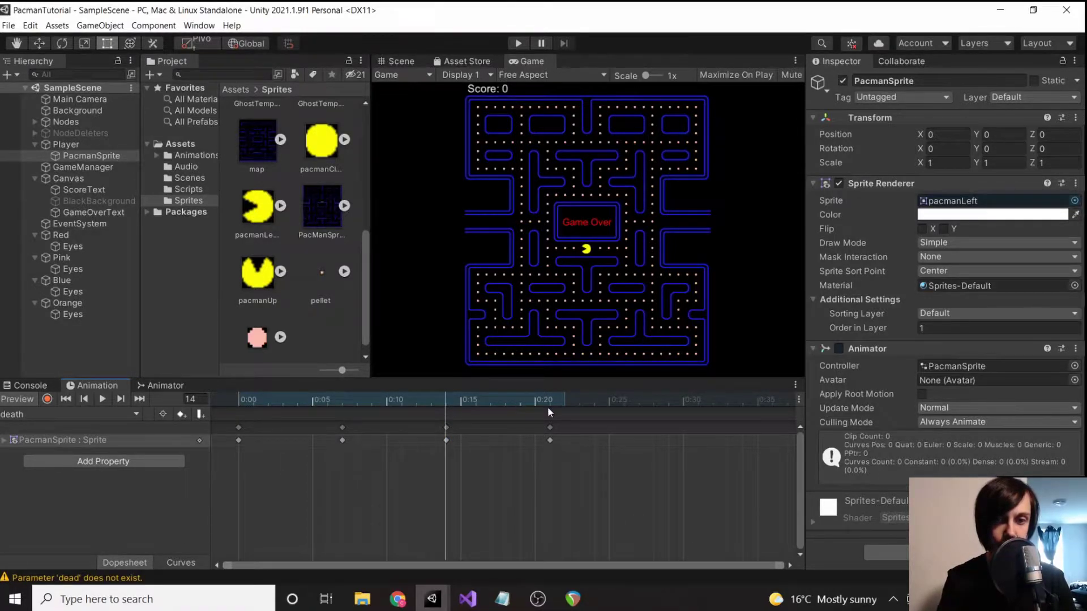
left_click(338, 399)
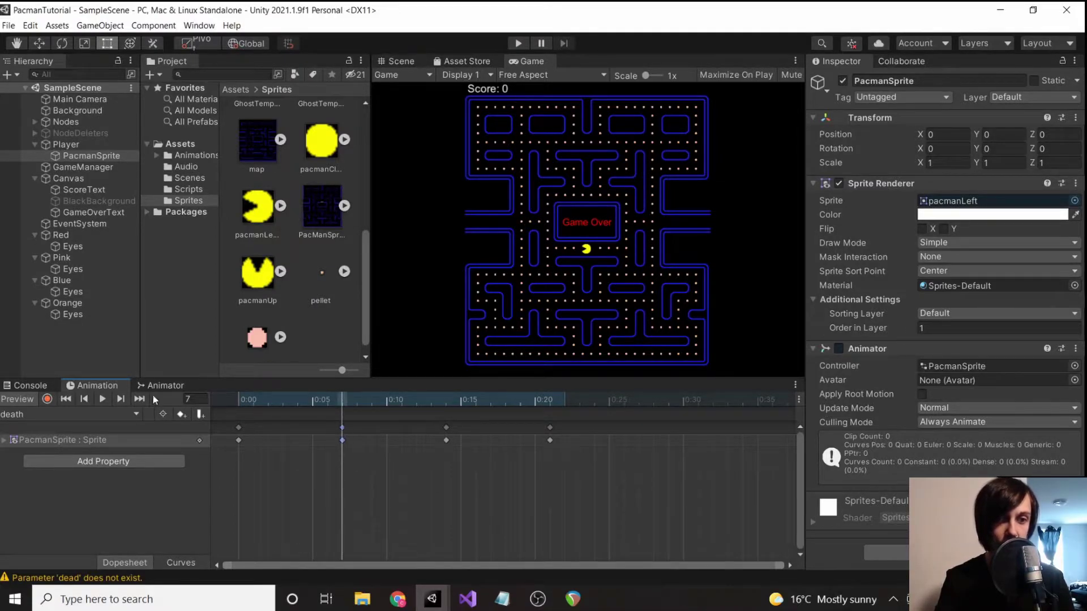
Record a Z rotation of -180 at frame 7, then preview the partial spin.
left_click(48, 399)
left_click(1050, 148)
type("-180")
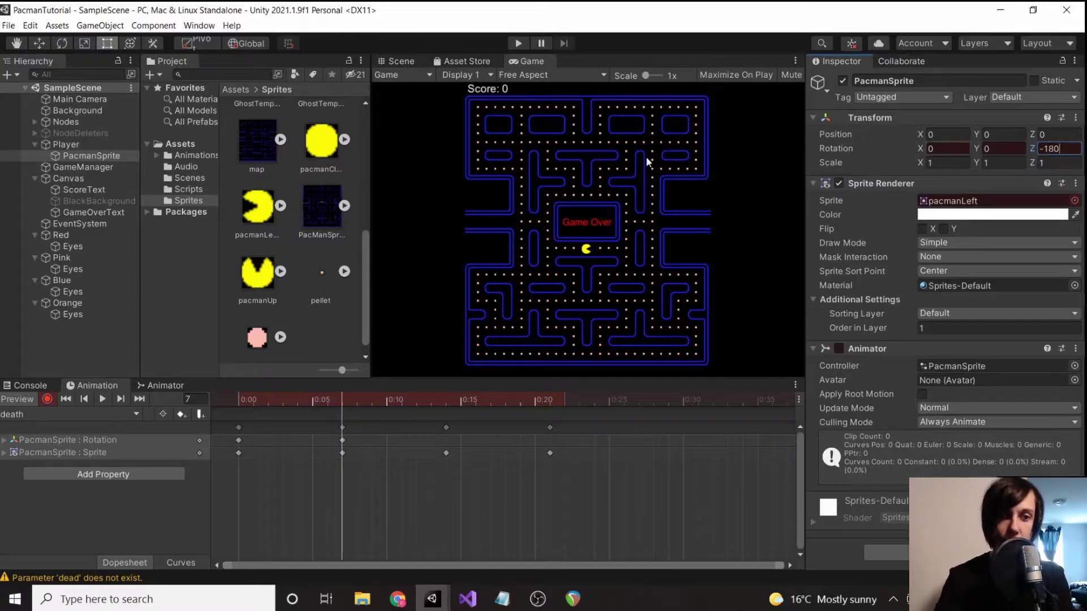
left_click(53, 399)
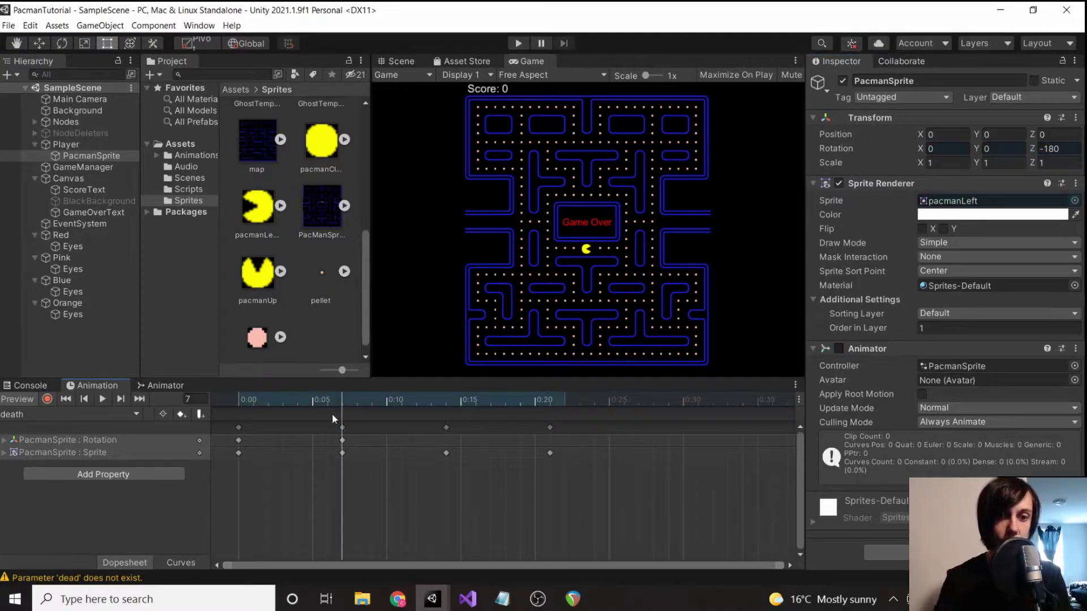
mouse_move(244, 403)
left_mouse_down()
mouse_move(338, 417)
mouse_move(251, 414)
left_mouse_up()
left_click(100, 399)
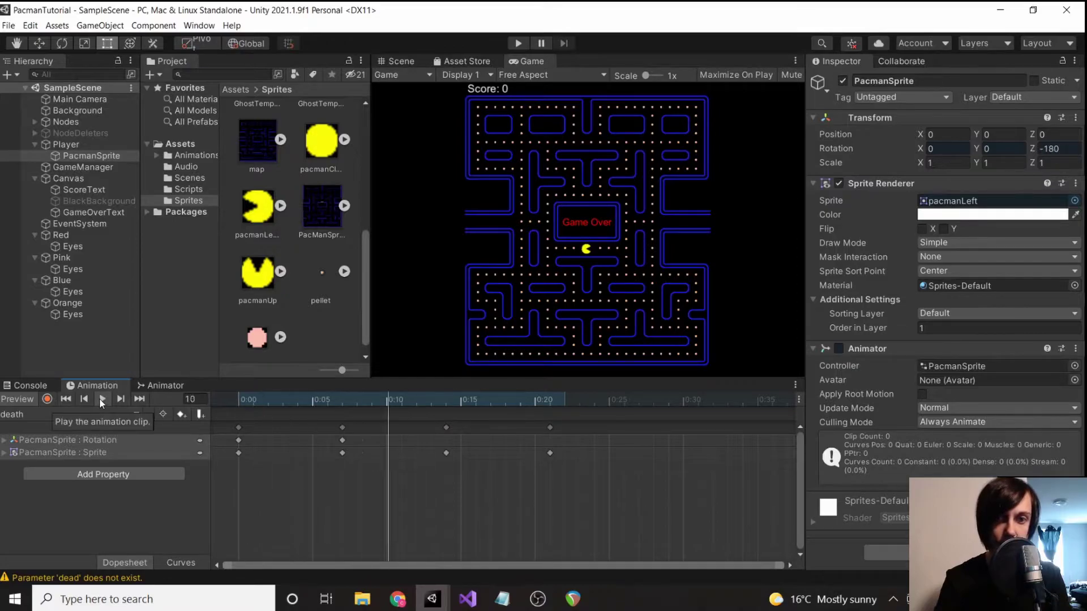
left_click(428, 411)
Key the Z rotation at -270 on frame 14.
left_click(448, 399)
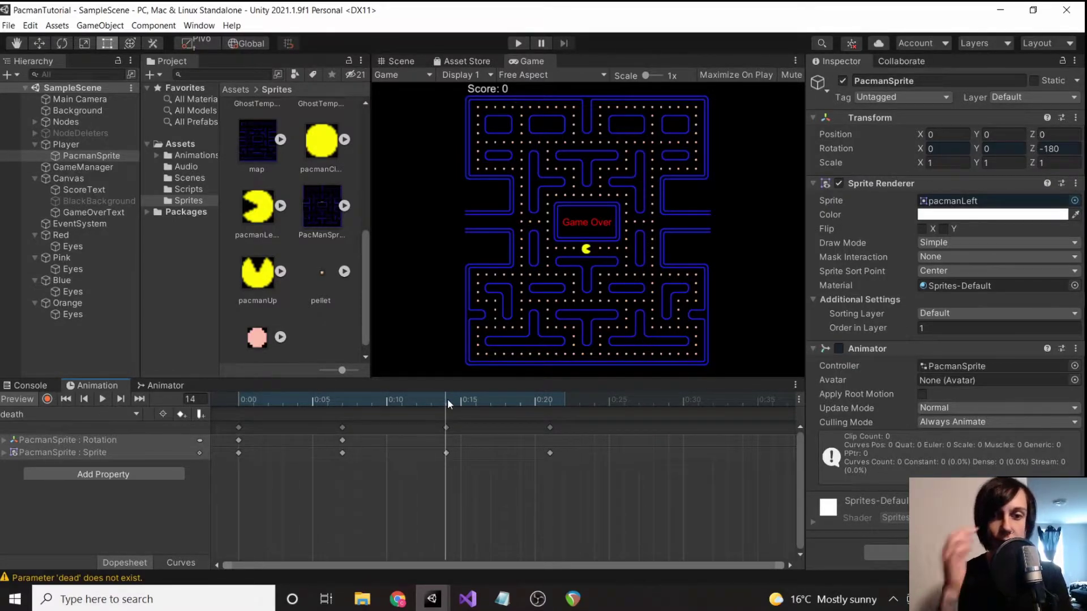
left_click(1064, 148)
key("BackSpace")
key("BackSpace")
key("BackSpace")
type("2")
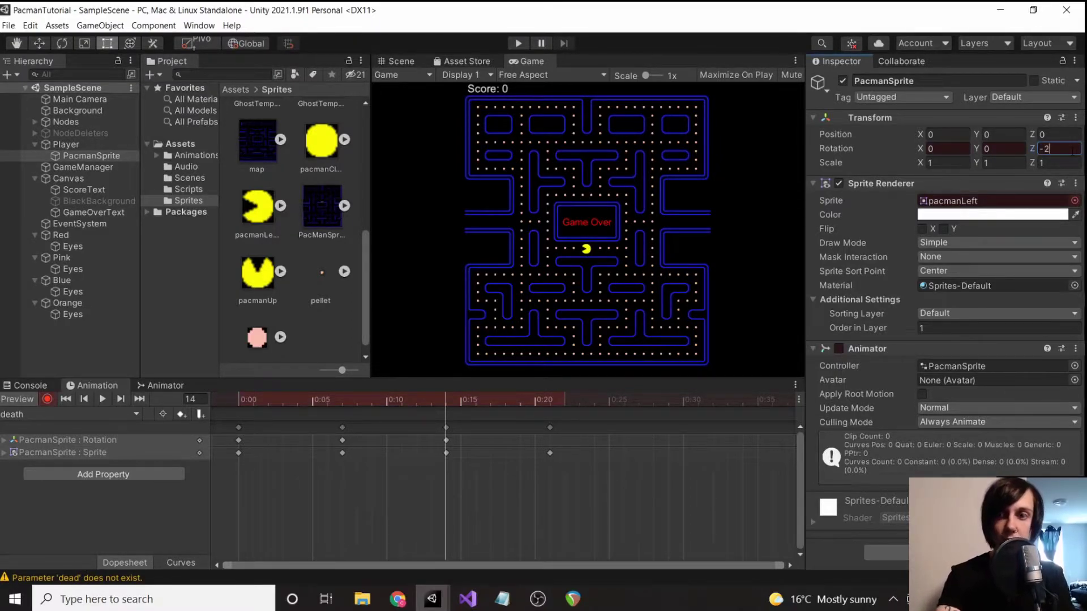
type("70")
left_click(551, 401)
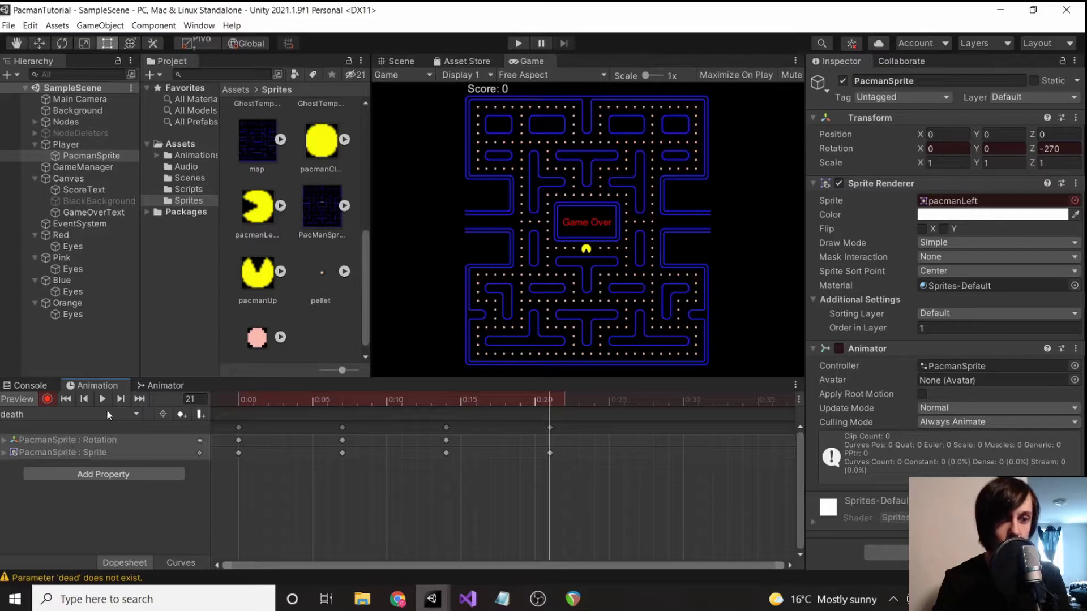
Key the Z rotation at -360 on frame 21 and play the clip back.
left_click(1057, 149)
left_click(1059, 149)
key("BackSpace")
key("BackSpace")
key("BackSpace")
type("360")
key("Return")
left_click(107, 392)
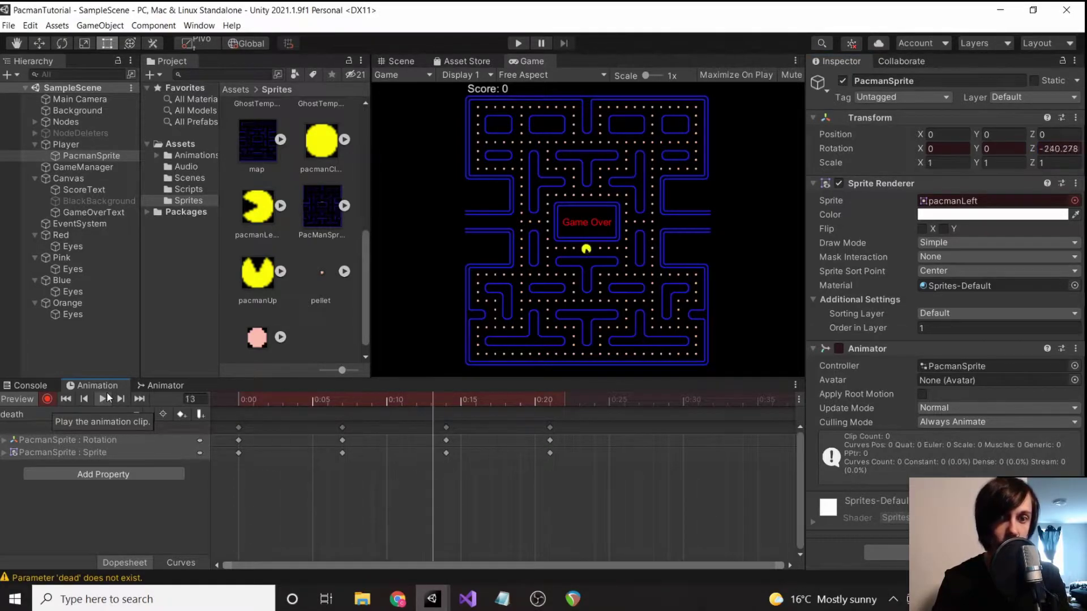
left_click(103, 398)
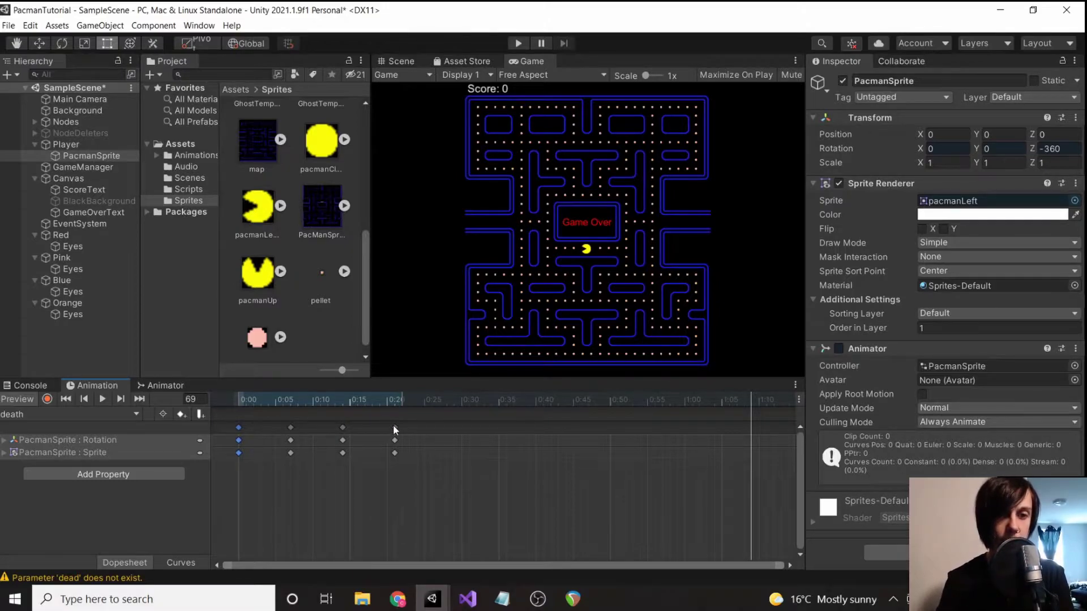
Copy all of the first spin's keyframes and paste them starting at frame 28.
key("ctrl+a")
scroll(445, 426, "up", 3)
scroll(445, 425, "up", 3)
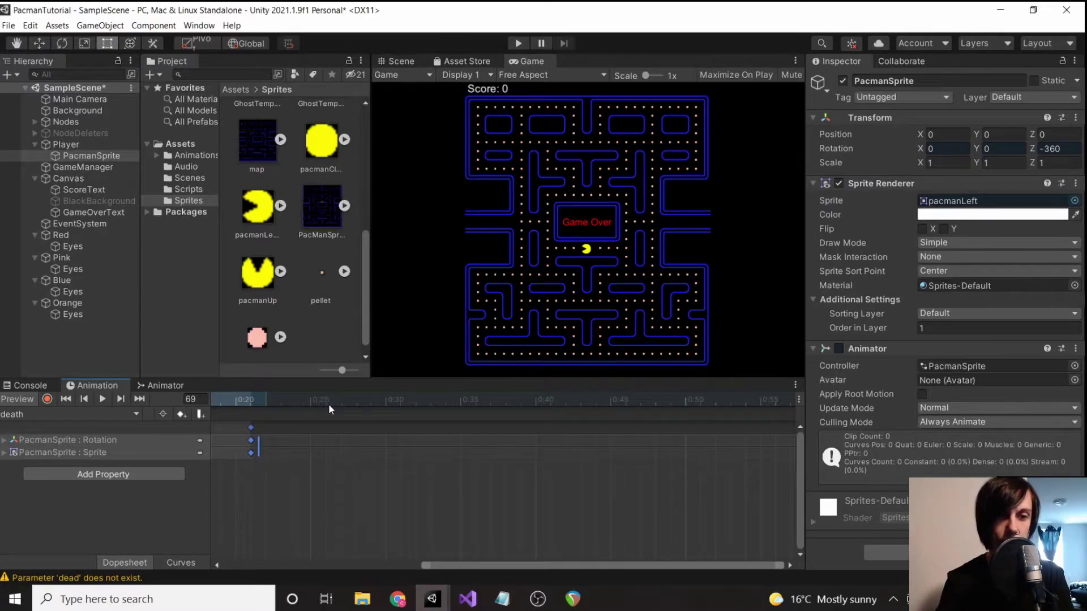
left_click(355, 404)
key("ctrl+v")
scroll(593, 446, "down", 3)
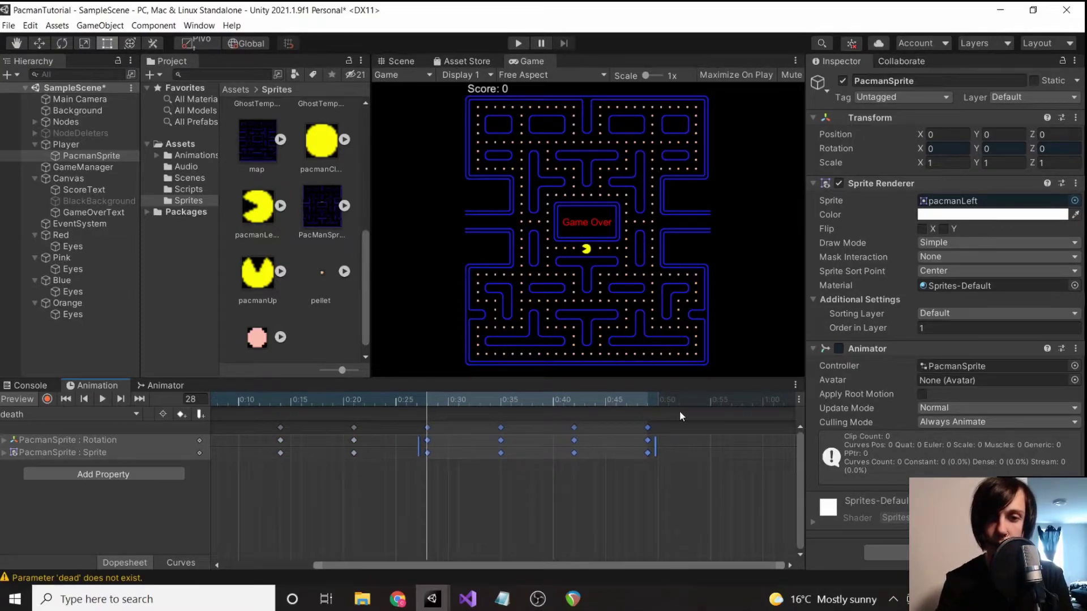
left_click(720, 413)
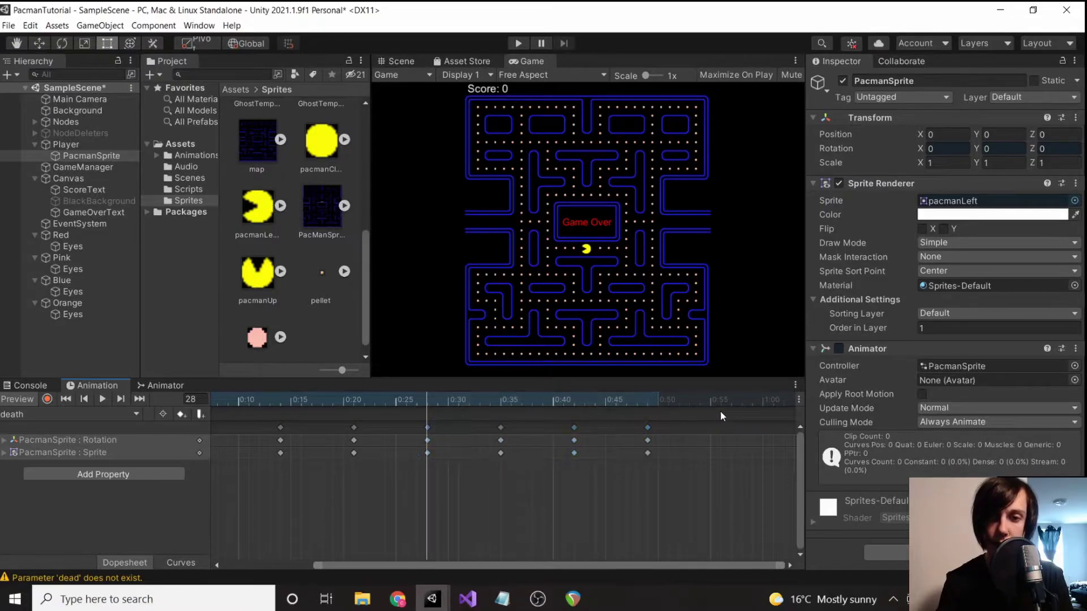
Paste another copy at frame 56, then scrub from the start to preview the rotation.
left_click(720, 403)
key("ctrl+v")
scroll(584, 488, "down", 2)
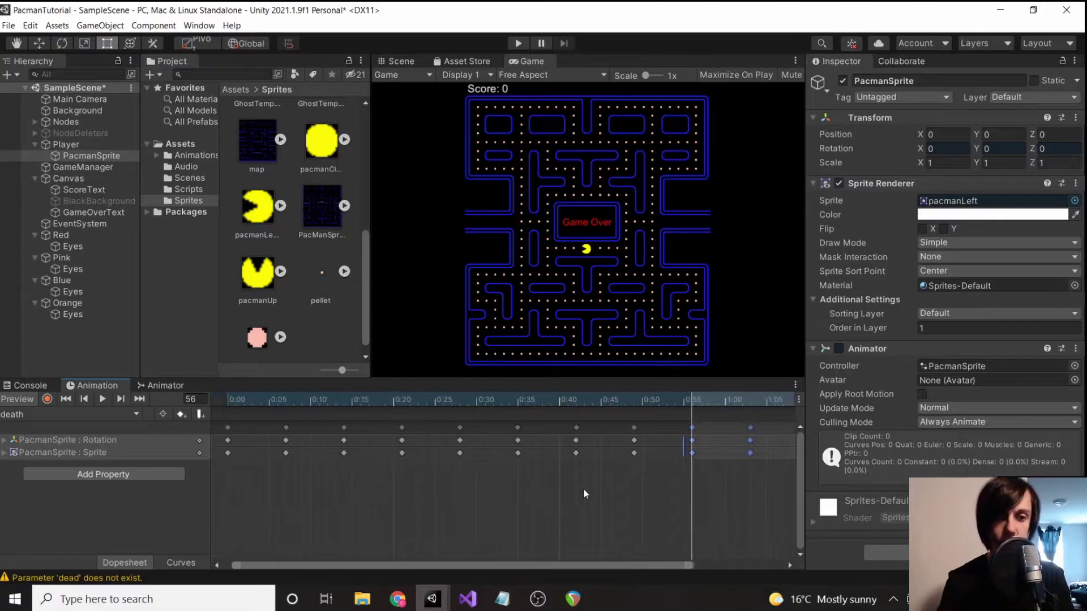
left_click_drag(535, 565, 392, 552)
scroll(318, 470, "up", 1)
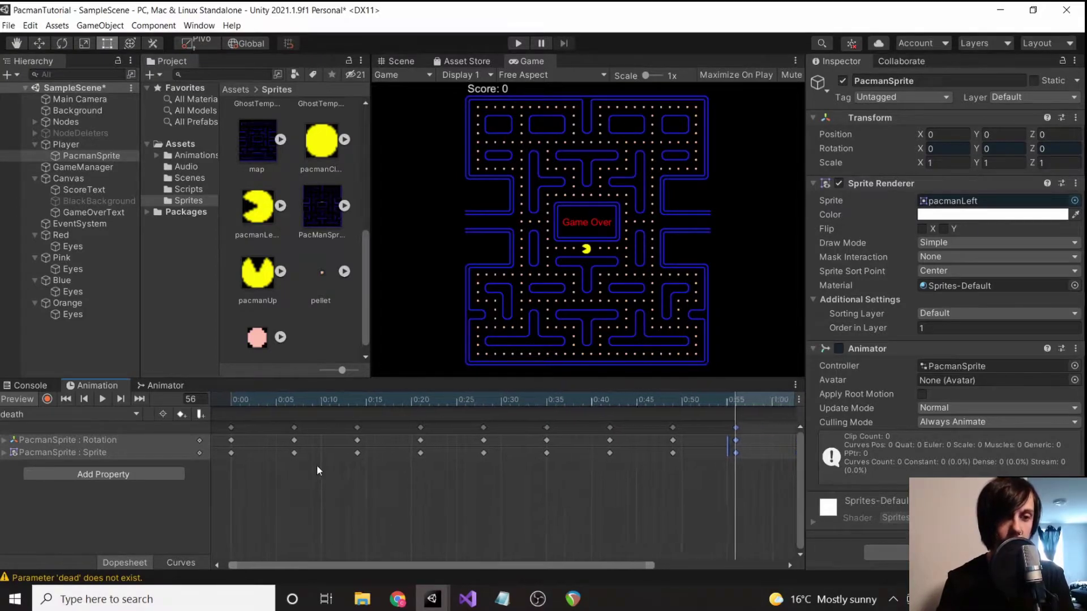
left_click(232, 398)
left_click_drag(232, 398, 419, 413)
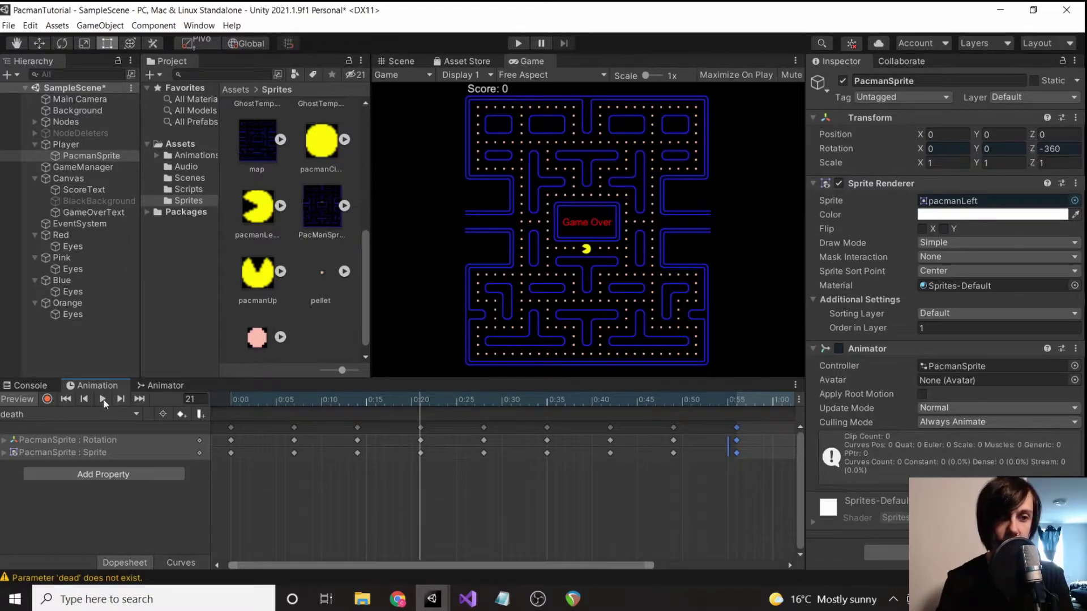
With Record on, set Z rotation to -450 at frame 28 and -540 at frame 35.
left_click(47, 399)
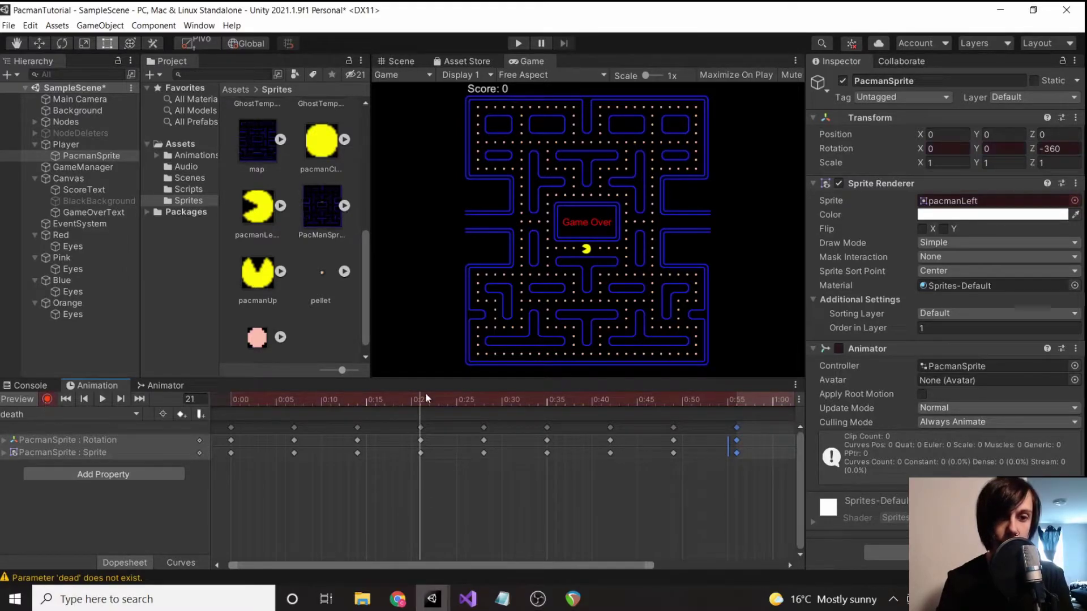
left_click(484, 404)
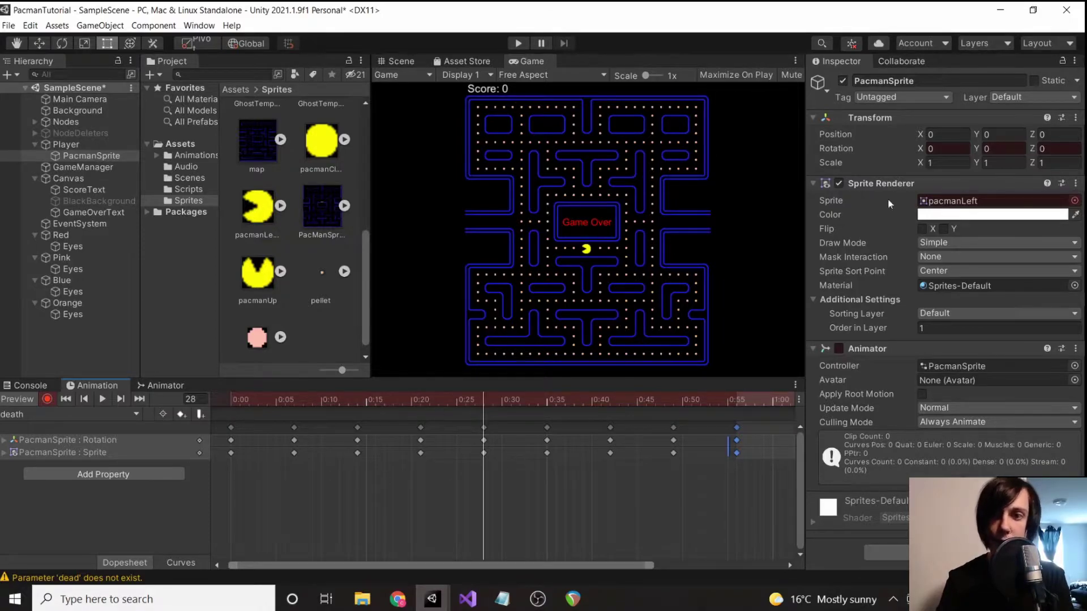
left_click(1056, 149)
type("-")
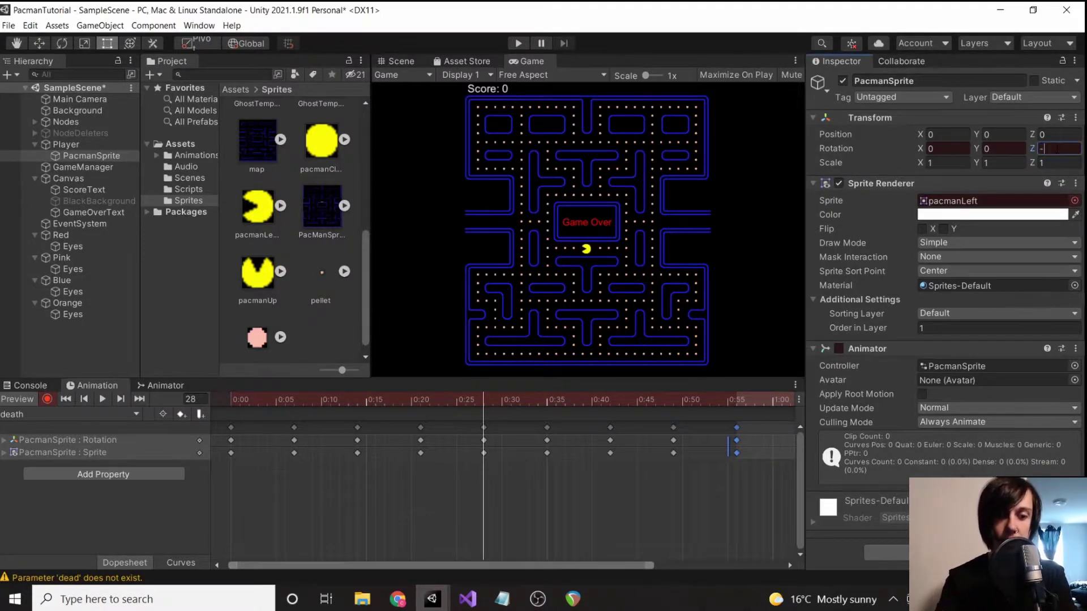
type("450")
left_click(548, 404)
left_click(1057, 149)
type("-540")
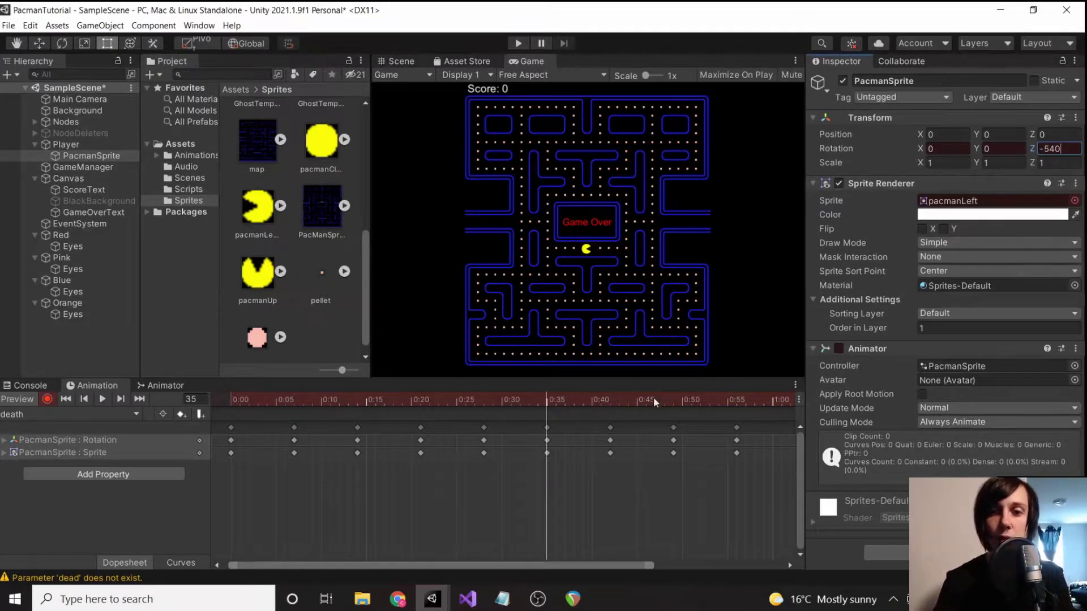
Enter first-pass Z rotations at frames 42 and 49, including mistyped values.
left_click(610, 400)
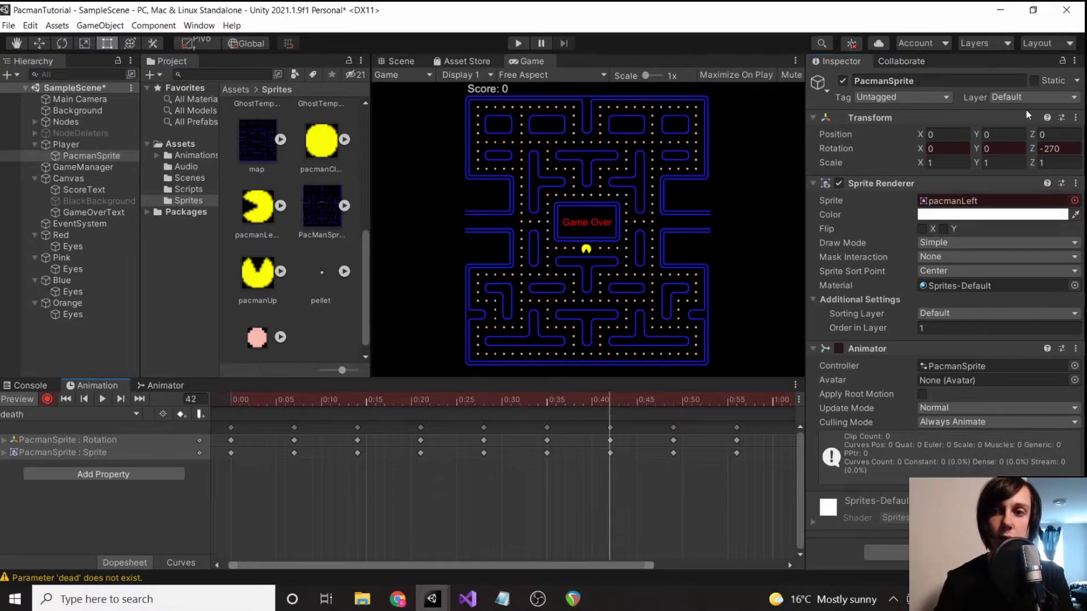
left_click(1056, 148)
type("-320")
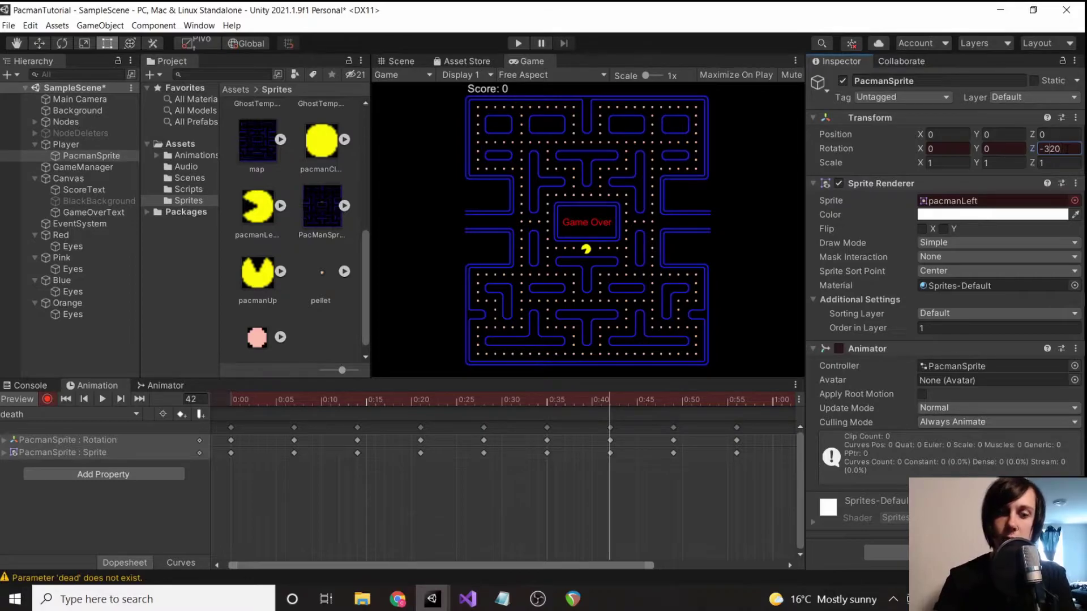
key("BackSpace")
type("6")
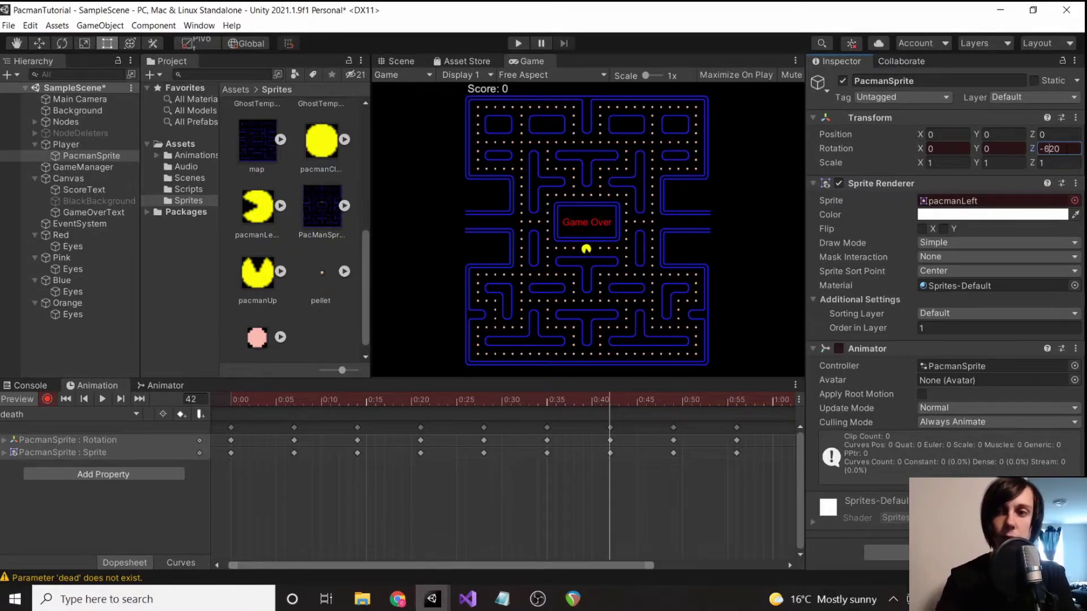
left_click(674, 397)
left_click(1052, 149)
type("-71")
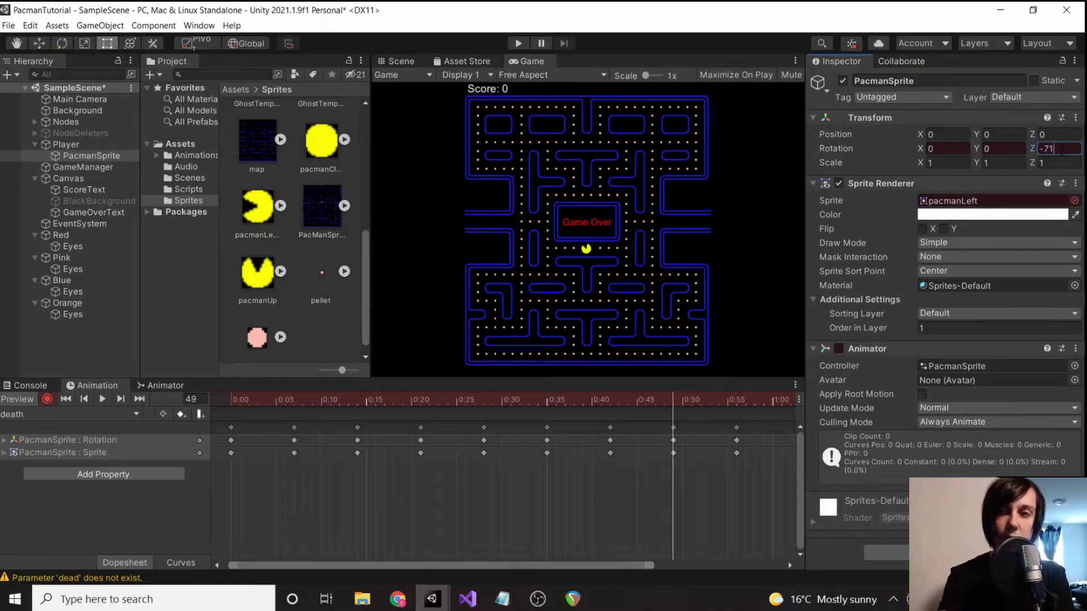
type("0")
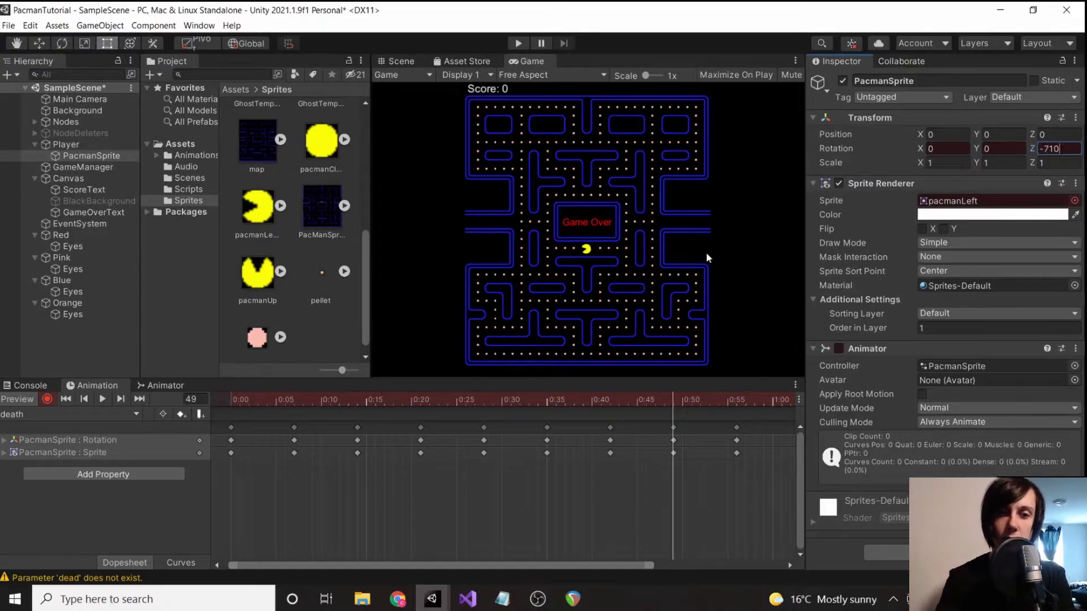
Review frames 14 through 42 and correct frame 42's Z rotation to -630.
left_click(358, 400)
left_click(420, 400)
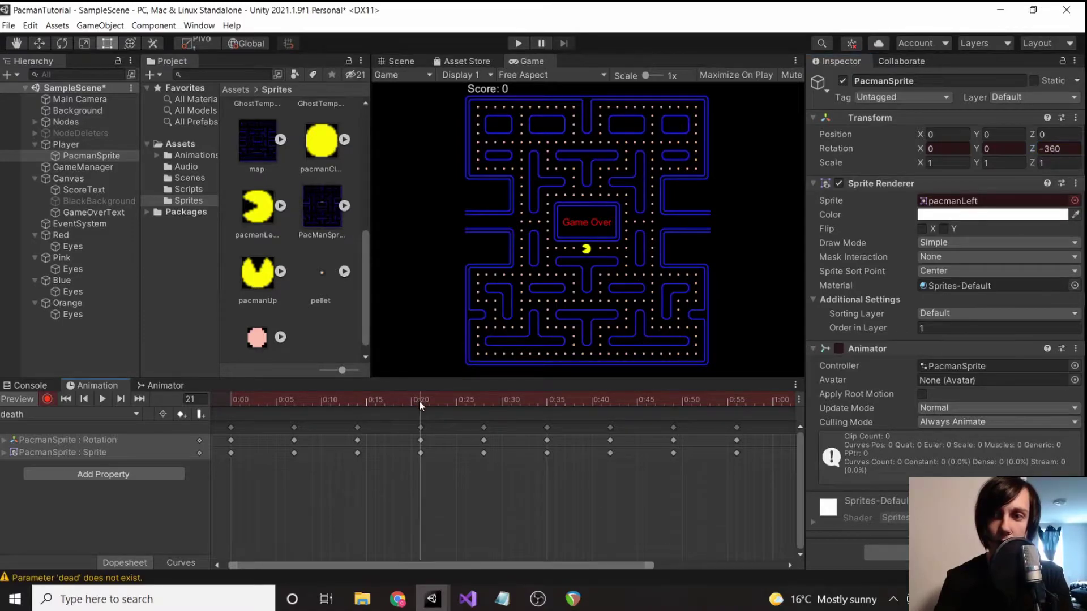
left_click(482, 403)
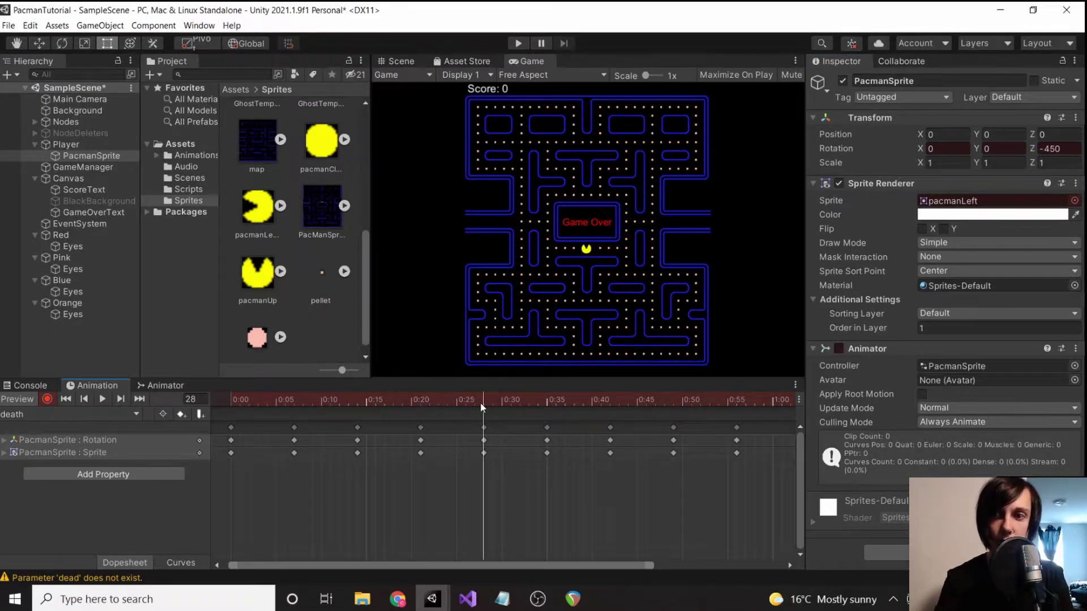
left_click(546, 404)
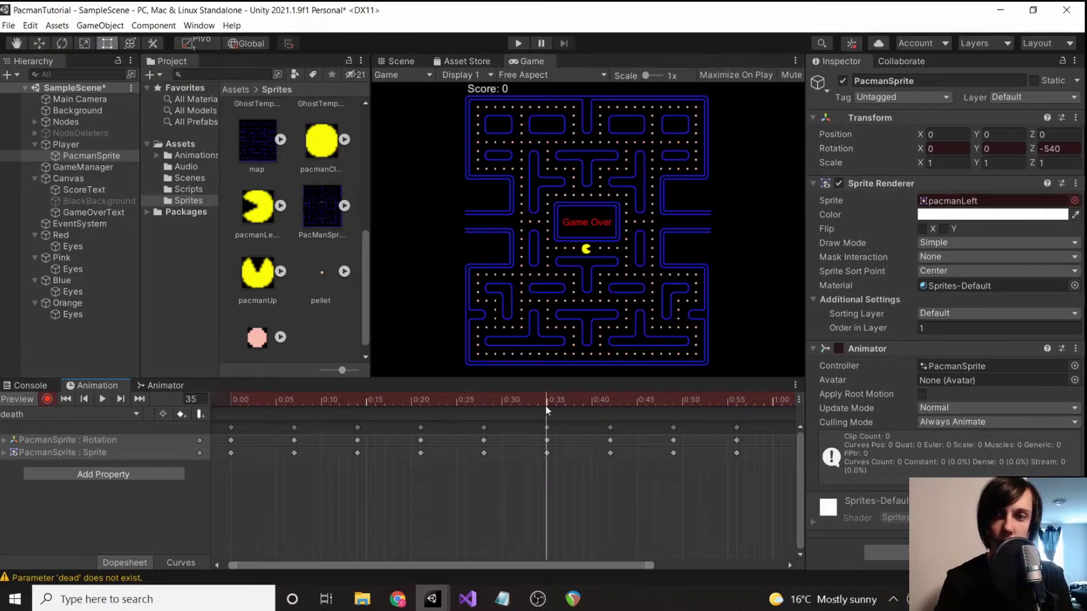
left_click(609, 402)
left_click(1052, 148)
double_click(1052, 149)
type("630")
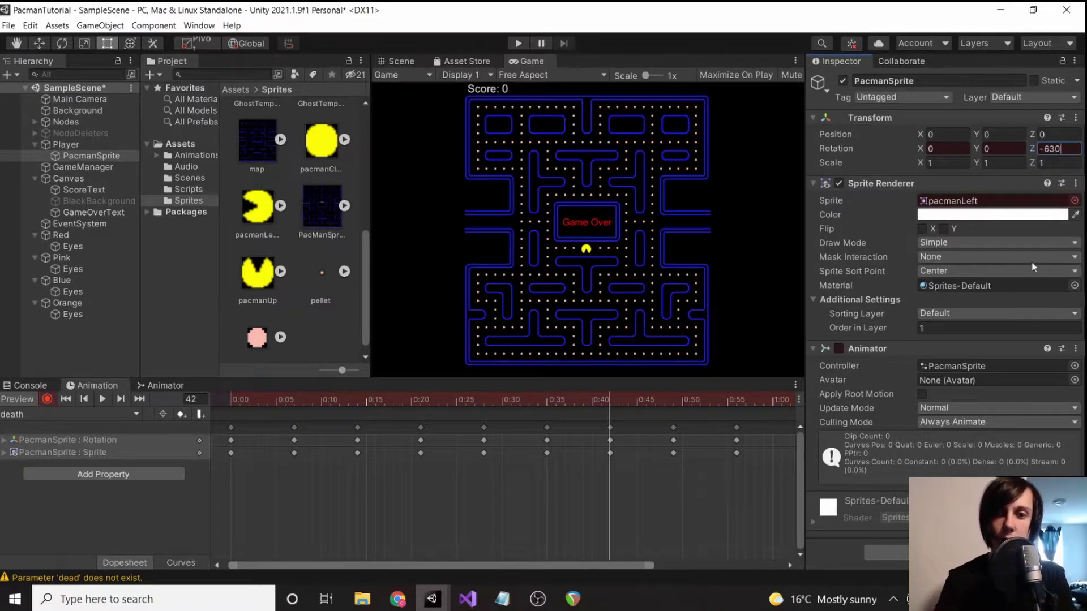
Correct frame 49 to -720 and set frame 56's Z rotation to -810.
left_click(672, 402)
left_click(1050, 148)
double_click(1051, 148)
type("20")
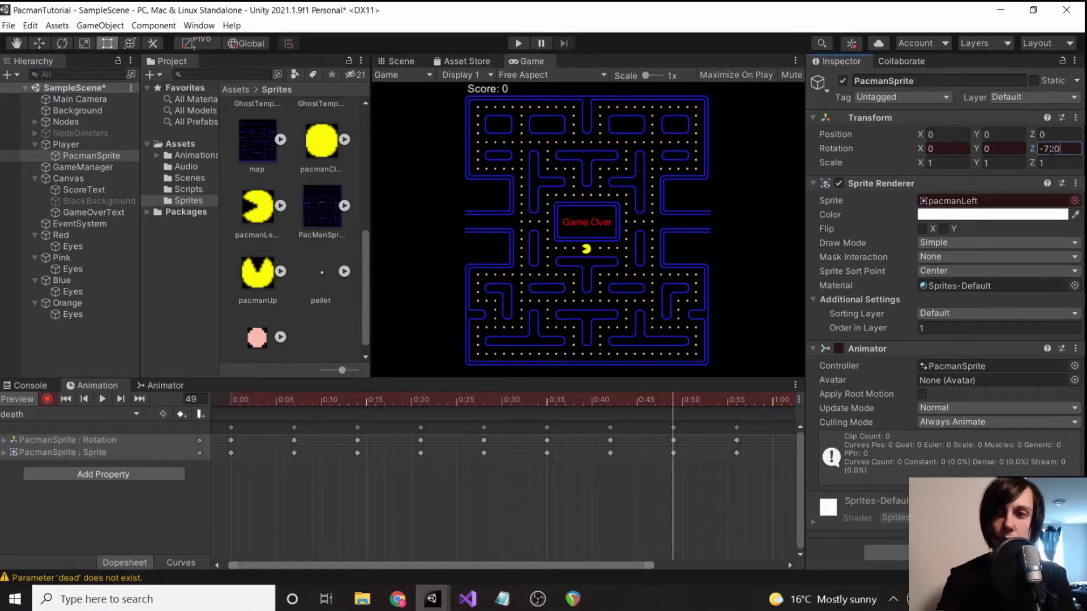
left_click(736, 404)
double_click(1051, 149)
type("-810")
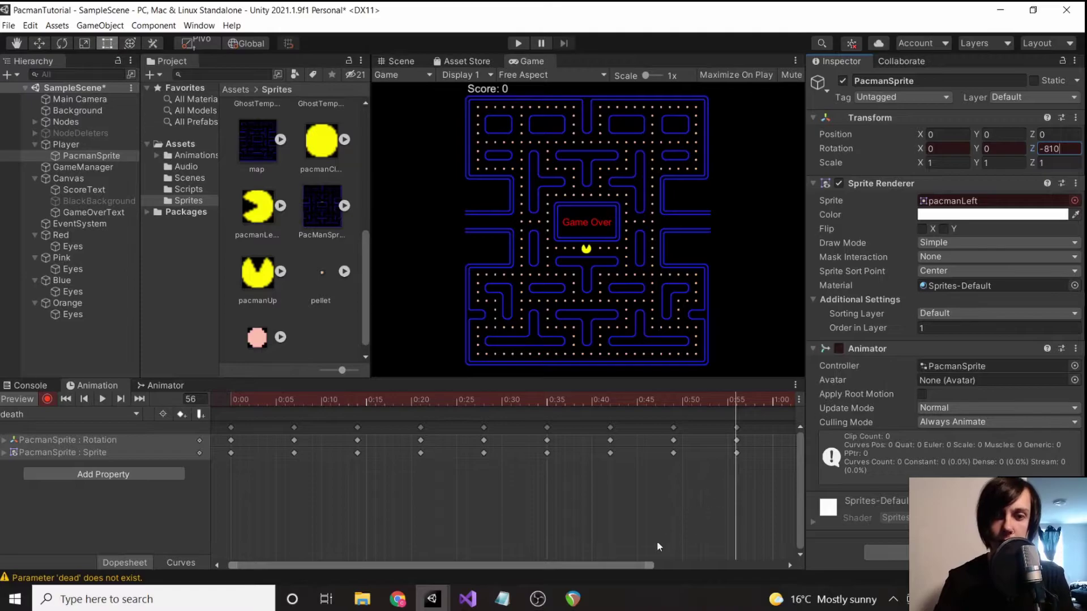
left_click_drag(651, 565, 734, 569)
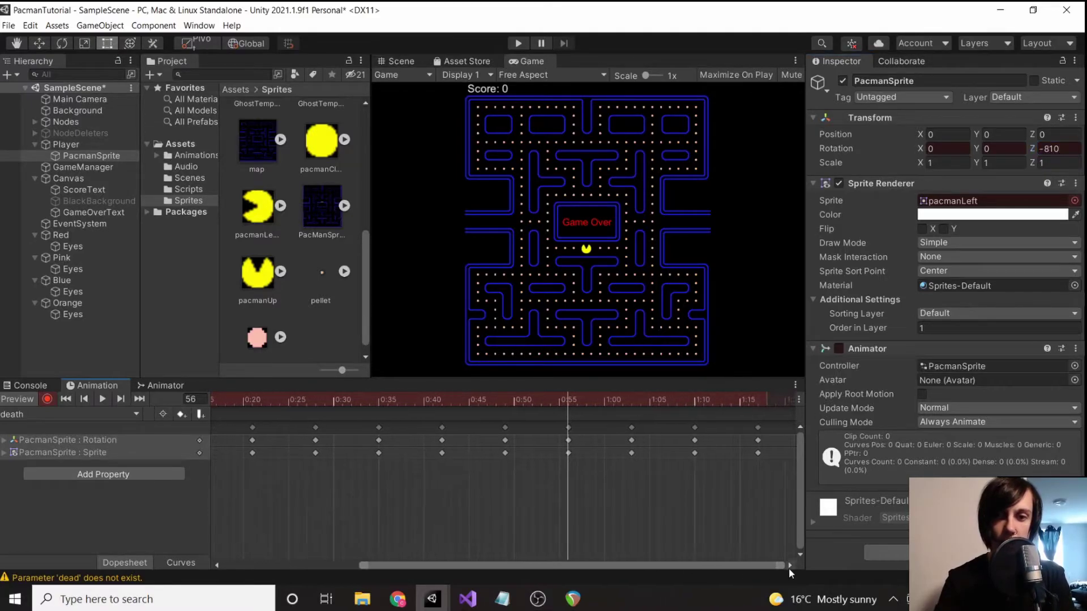
Key -900 at frame 63 and -990 at frame 70, reaching frame 77, then turn Record off.
left_click(633, 400)
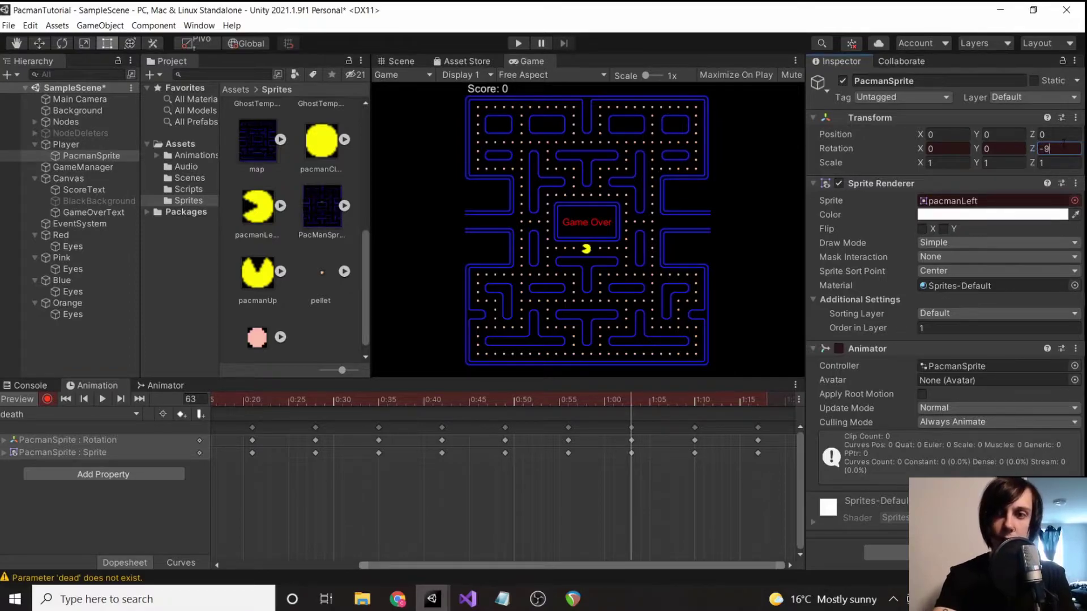
left_click(694, 401)
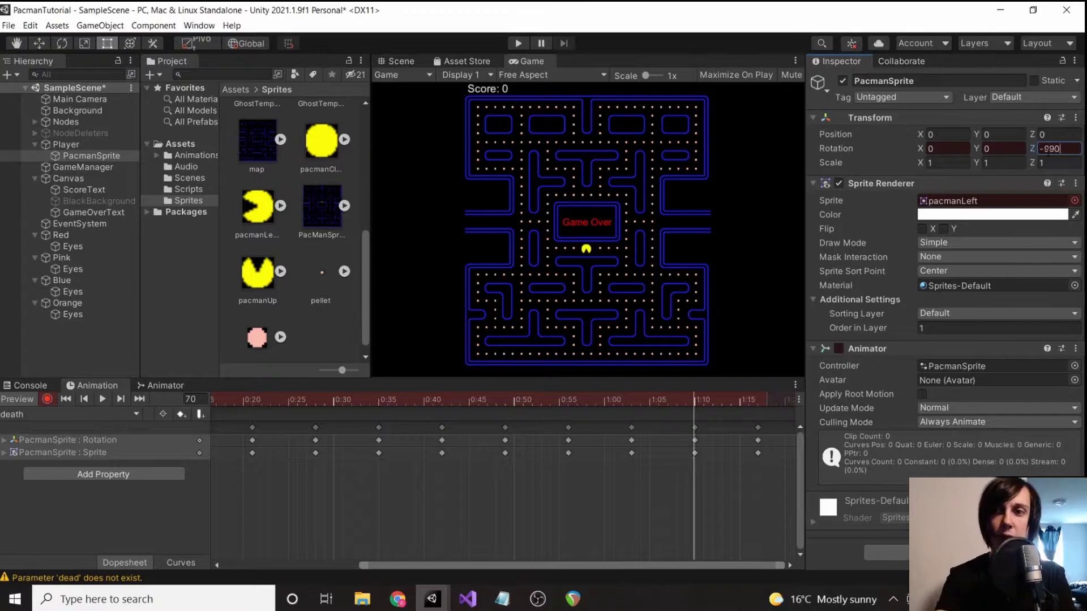
left_click(759, 403)
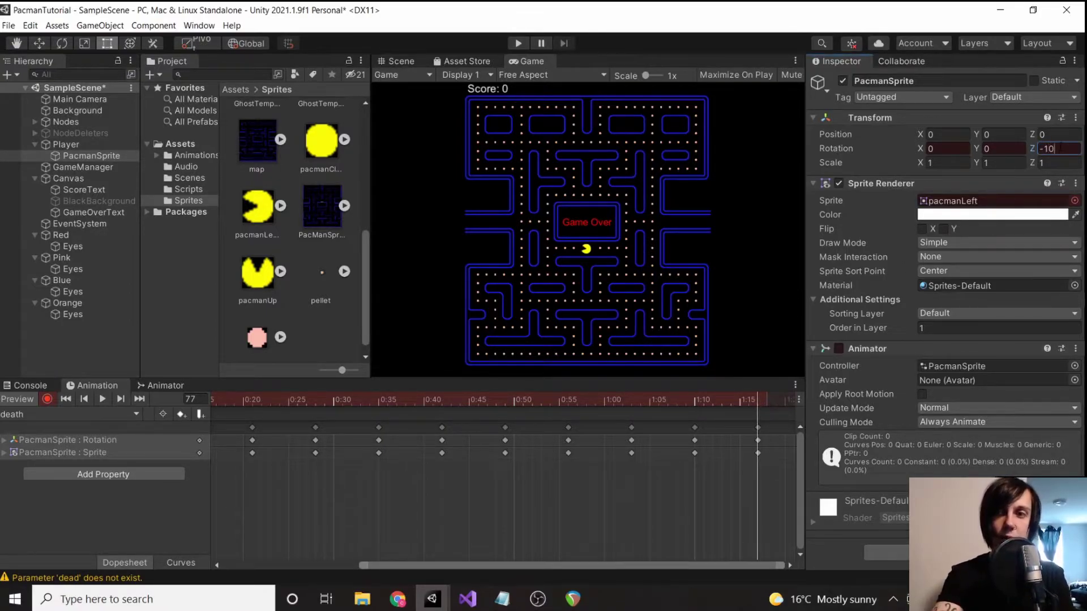
left_click(48, 400)
Play the death clip to check the continuous three-turn spin, then switch Record on.
left_click(103, 399)
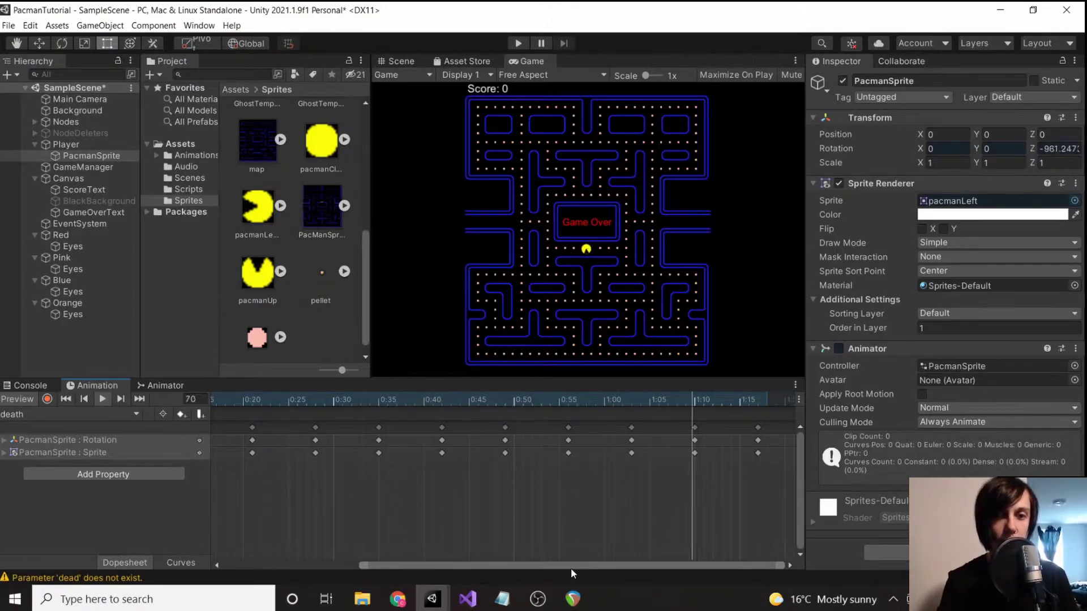
left_click_drag(571, 567, 498, 565)
scroll(446, 499, "up", 2)
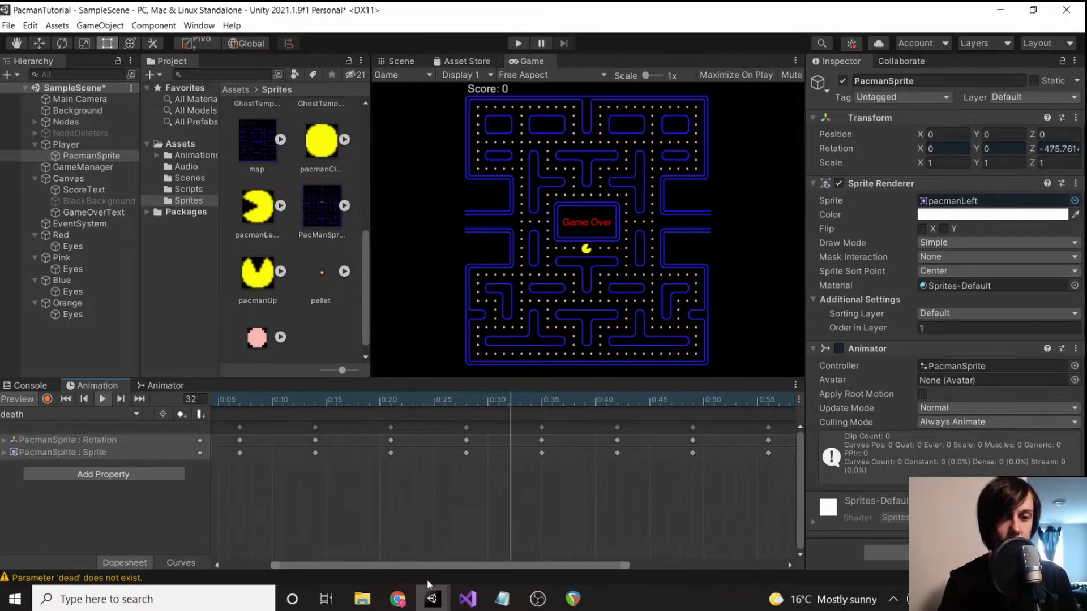
scroll(350, 559, "down", 3)
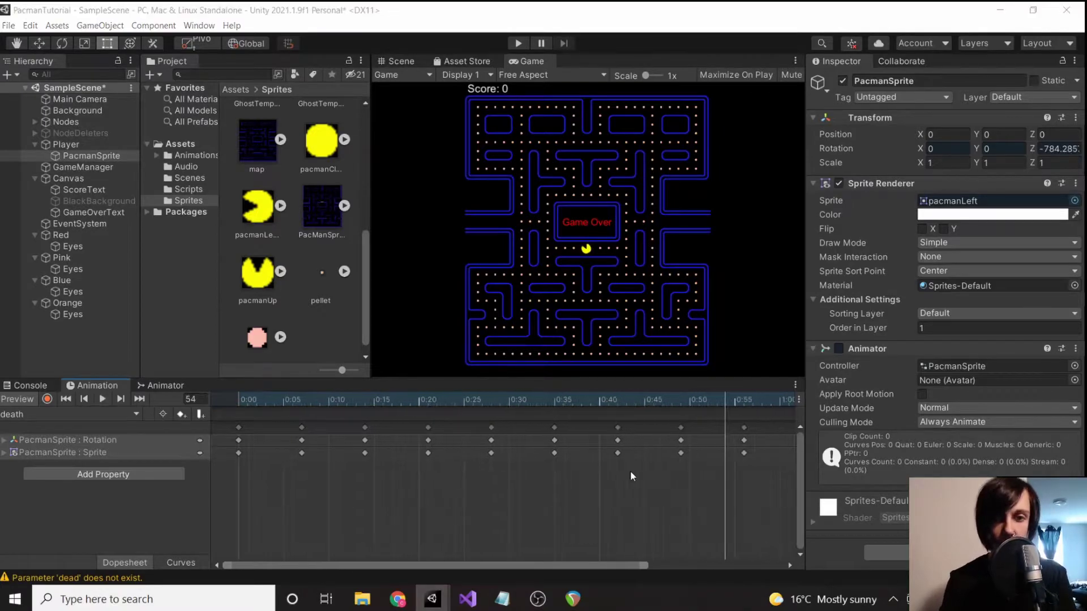
scroll(631, 477, "down", 3)
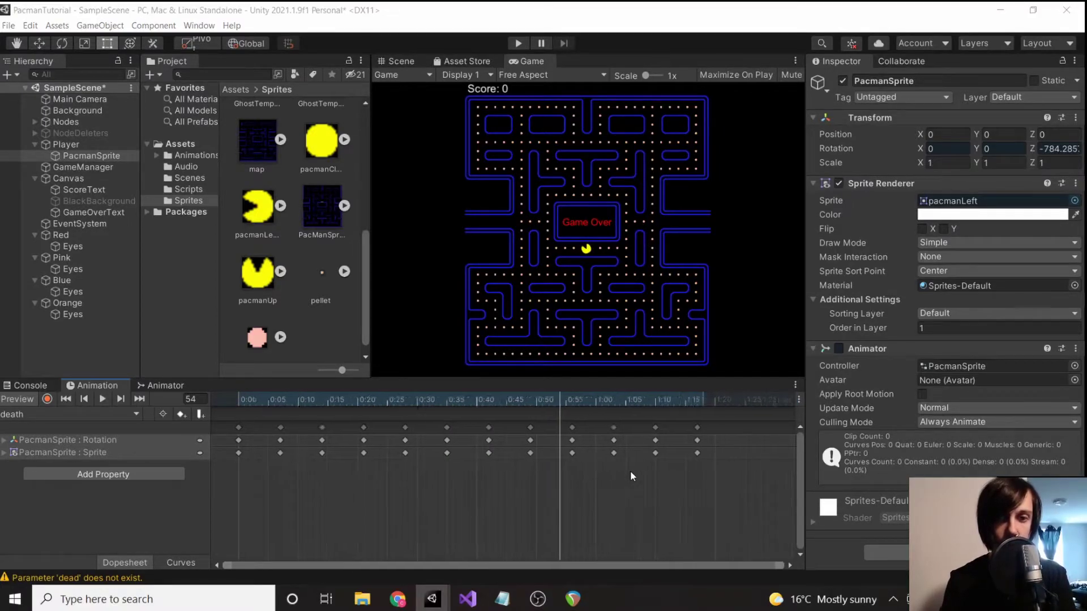
left_click(47, 399)
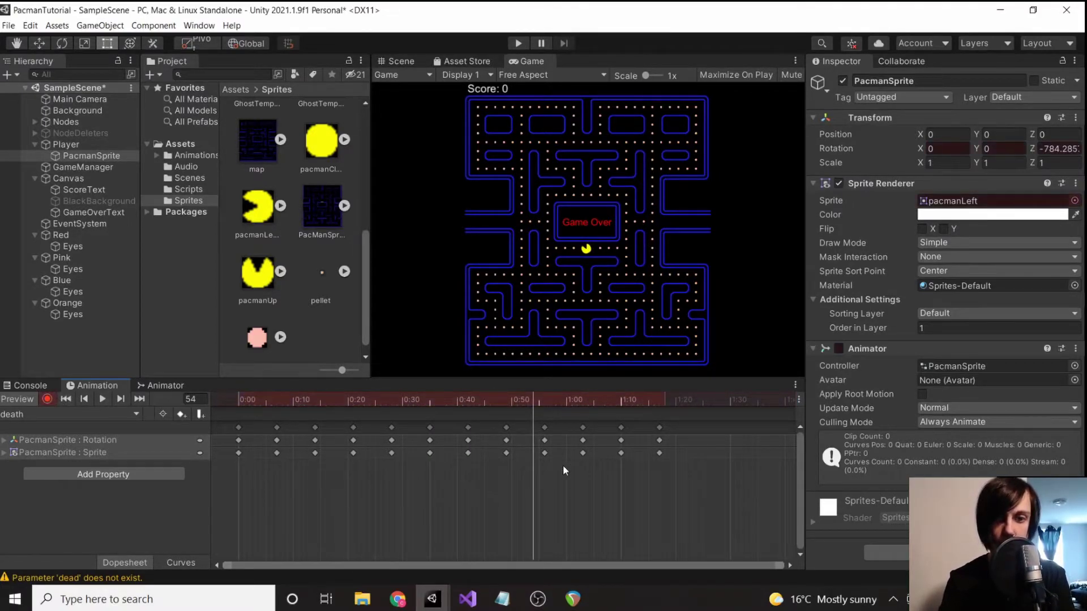
At the final keyframe, record Pac-Man's scale as 0.2, stop recording, and play the clip.
left_click(658, 400)
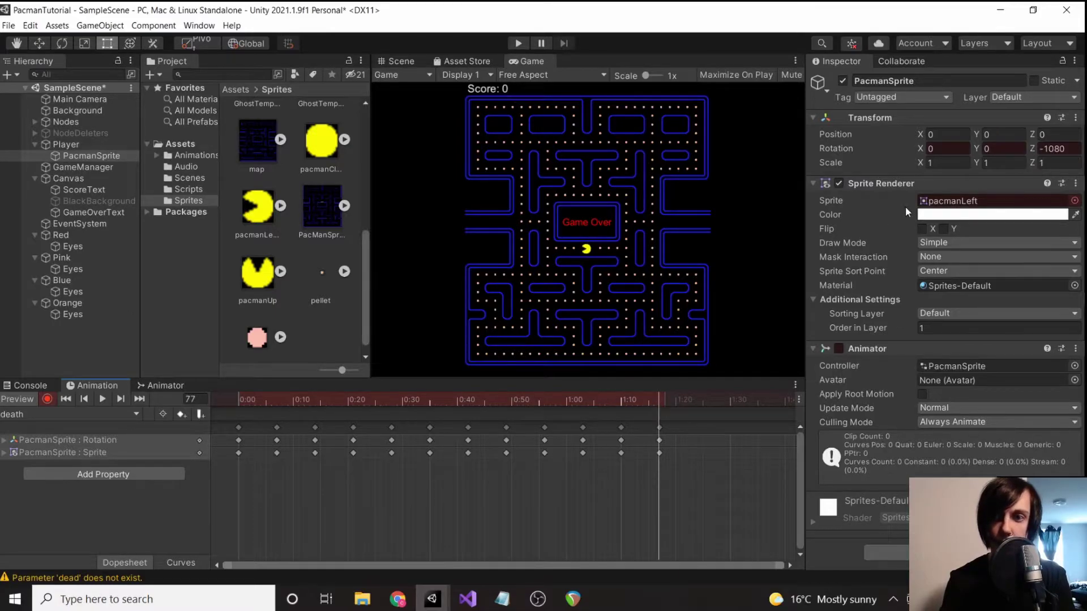
left_click(940, 163)
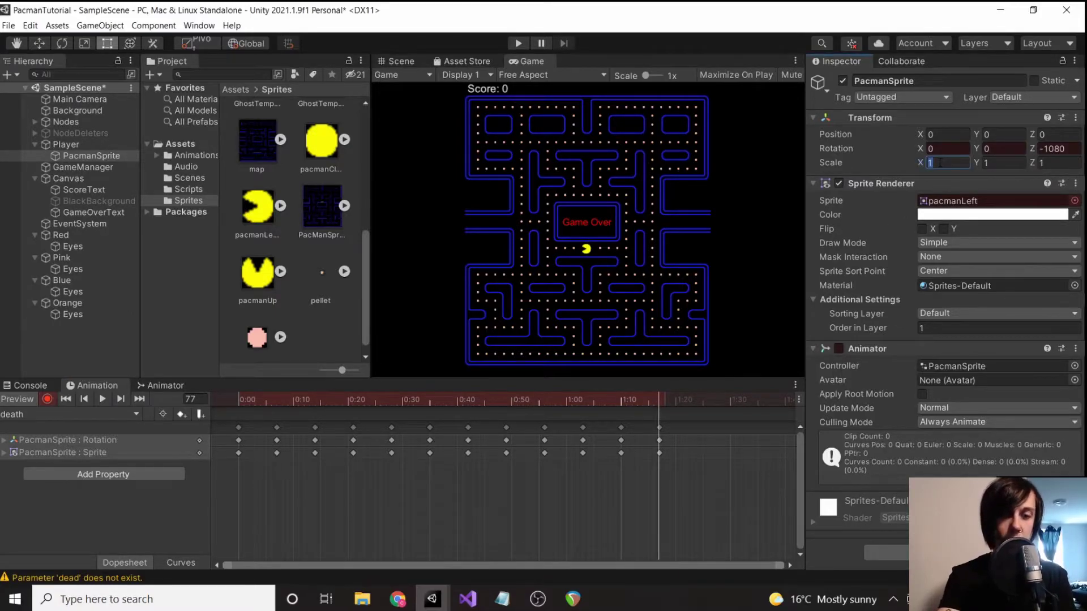
type("0.2")
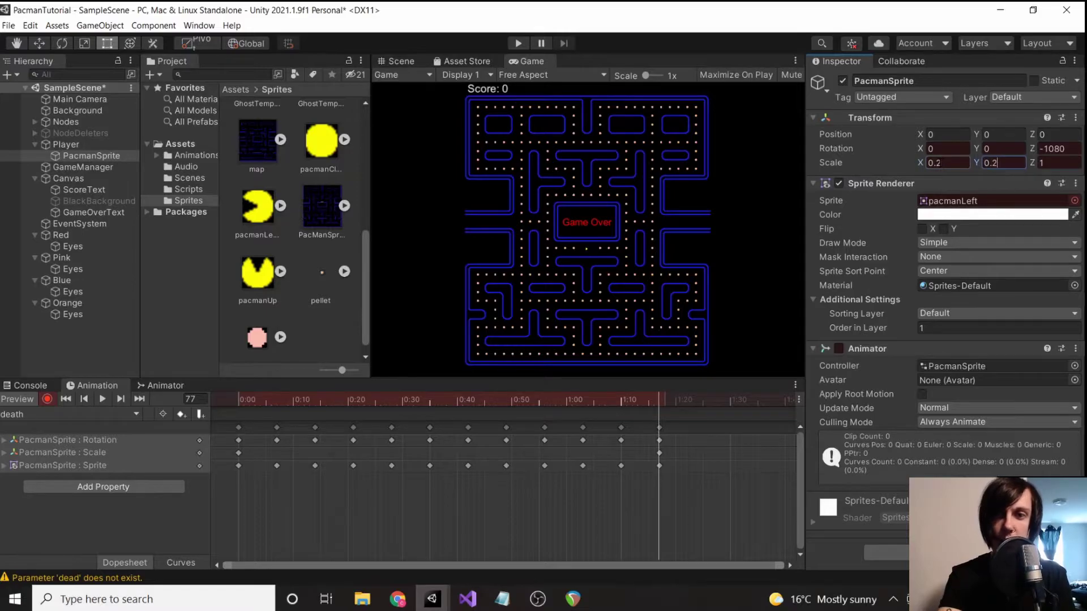
left_click(53, 399)
left_click(104, 399)
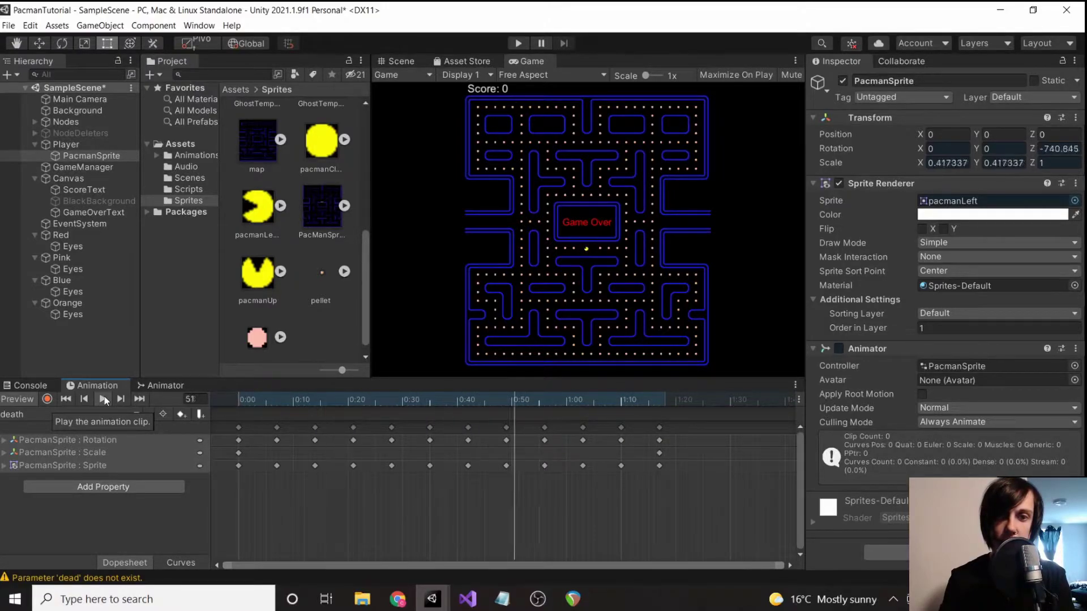
Add a deathSprite key to the Sprite track and move it to 1:19.
left_click(103, 399)
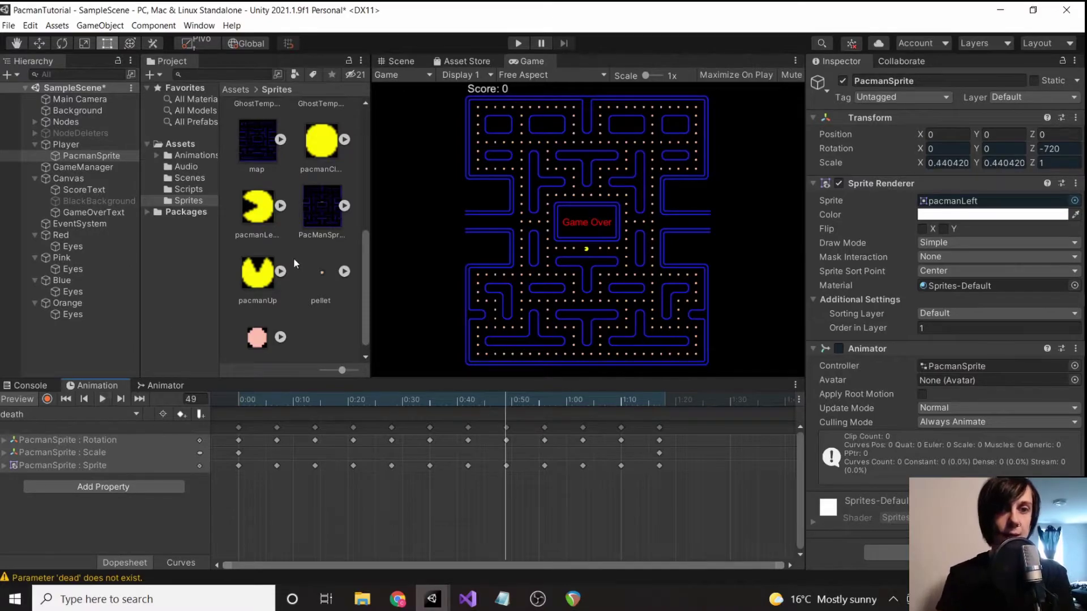
scroll(293, 257, "up", 10)
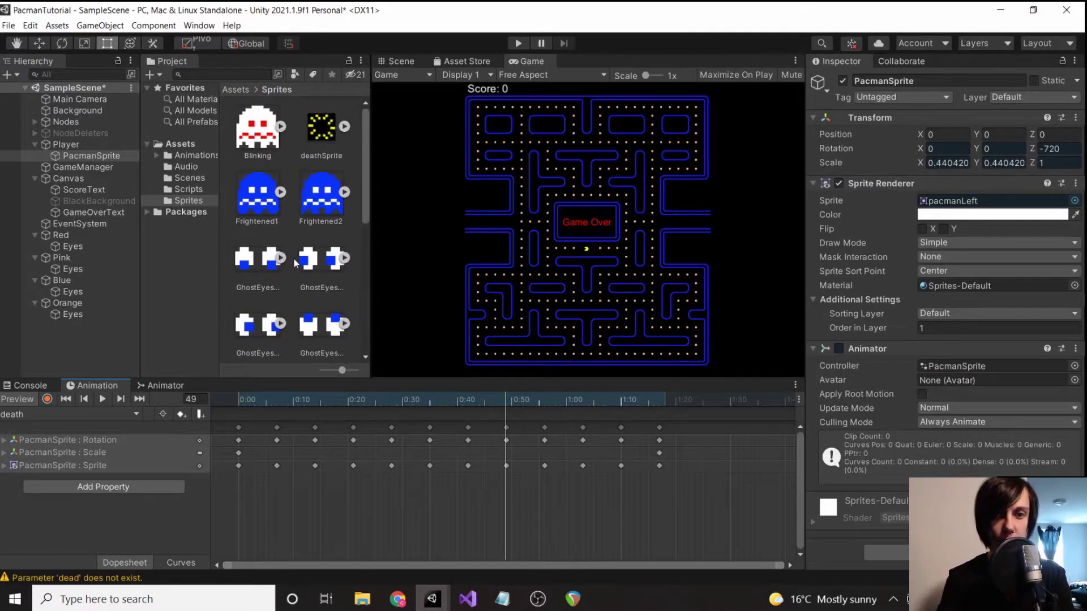
left_click_drag(324, 133, 646, 385)
left_click_drag(702, 429, 704, 431)
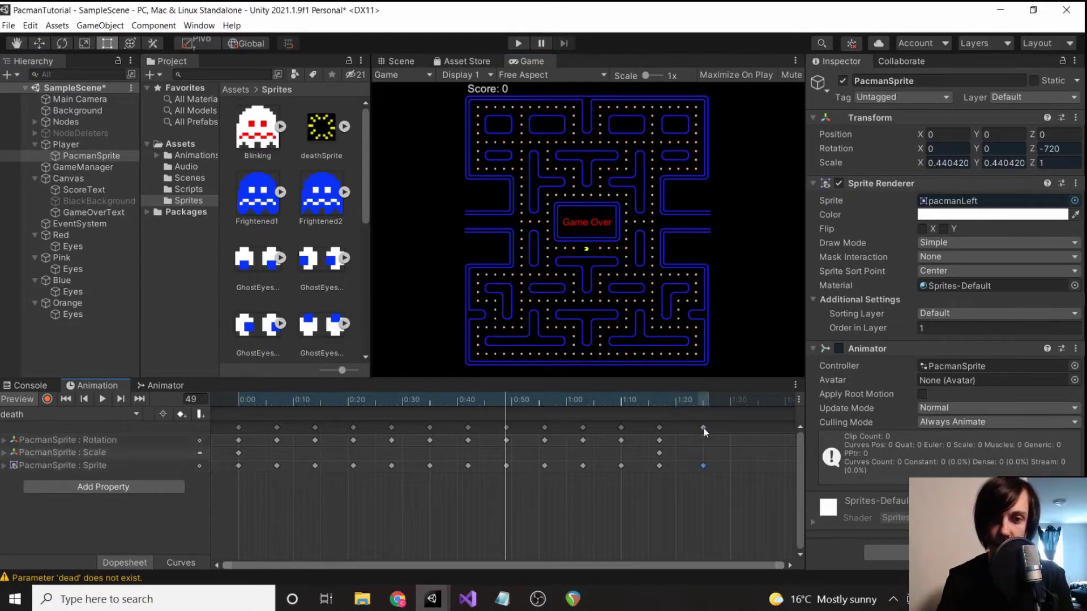
left_click(703, 428)
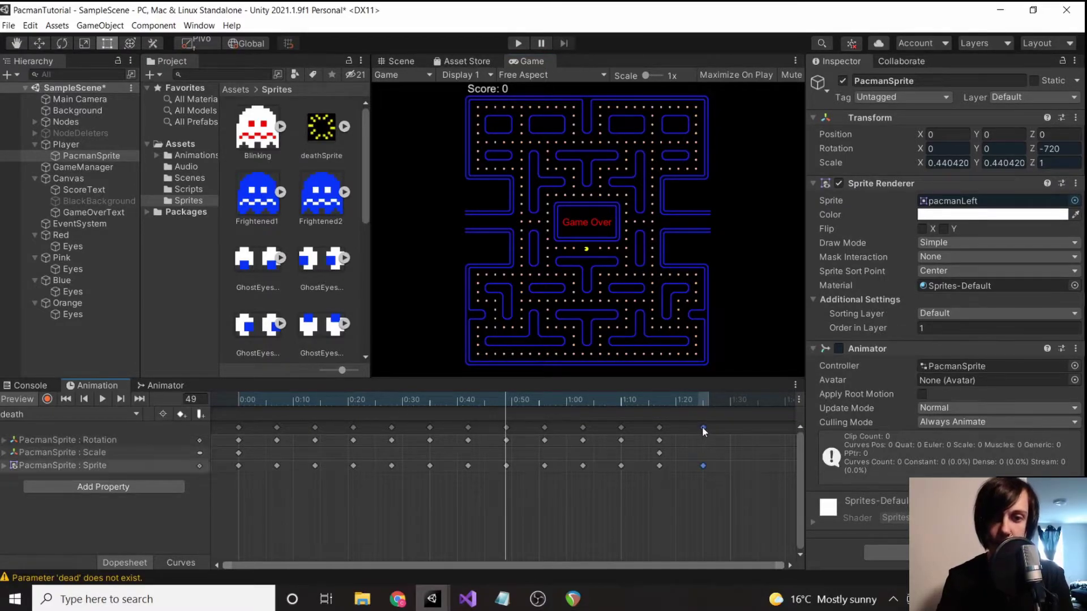
left_click_drag(677, 429, 672, 430)
left_click(672, 403)
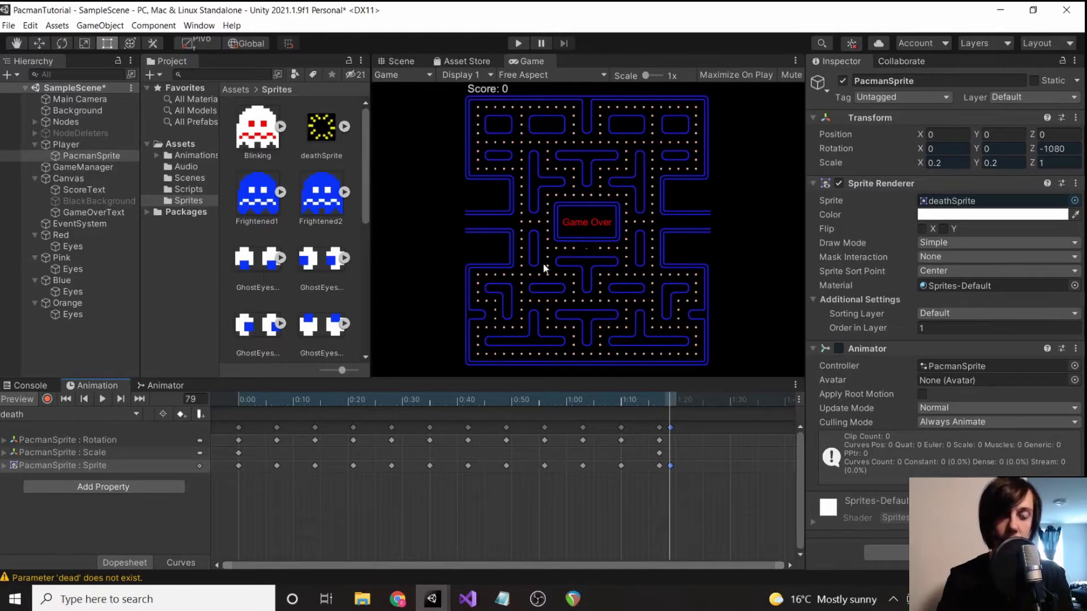
Record Scale X and Y of 1 at 1:19 and preview the clip.
left_click(47, 399)
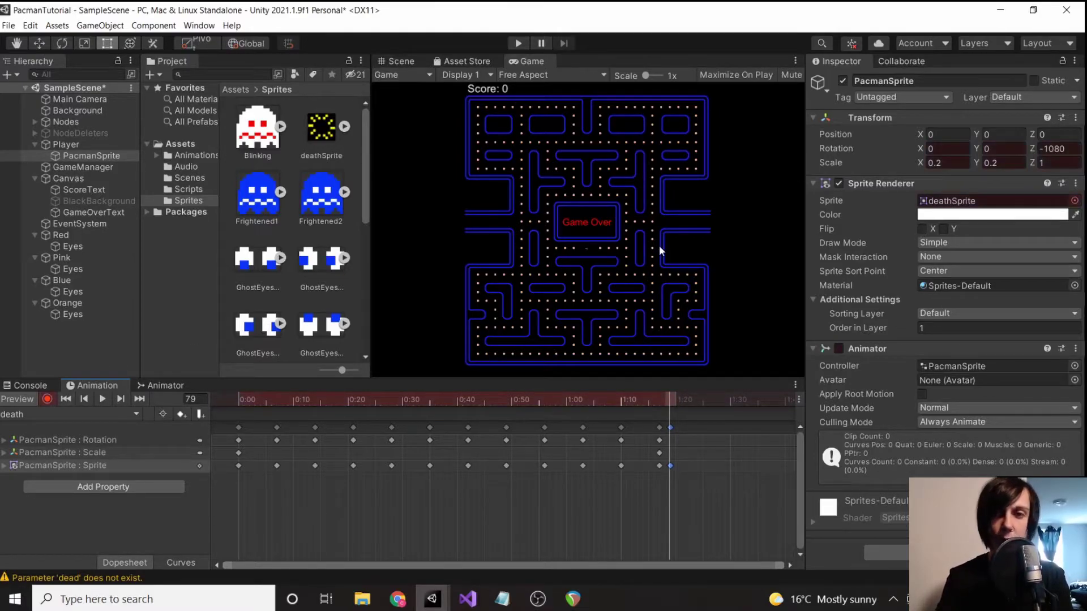
left_click(934, 163)
type("1")
key("Tab")
type("1")
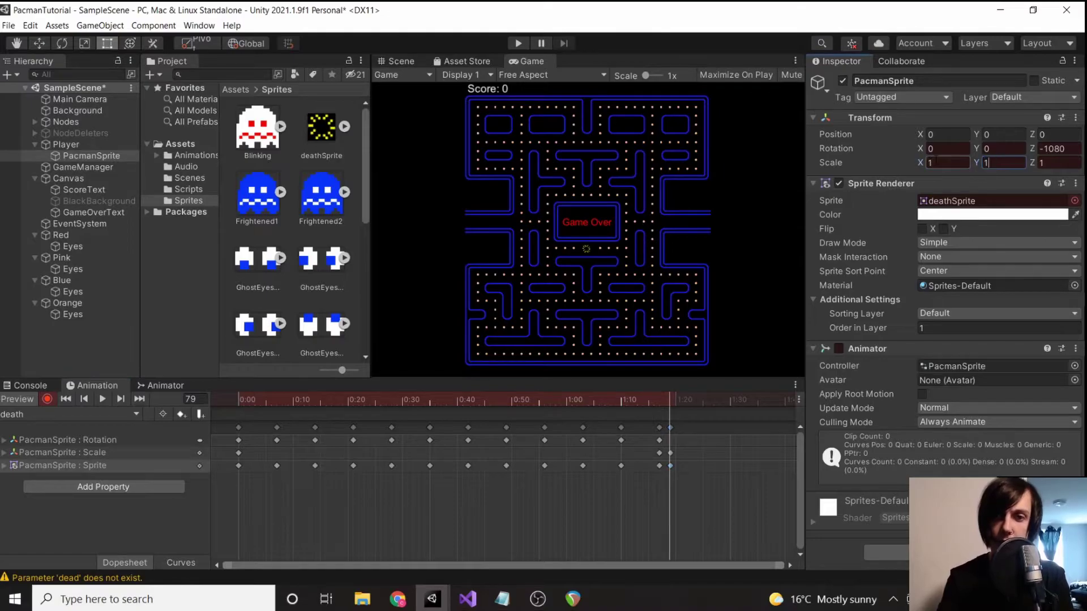
left_click(99, 399)
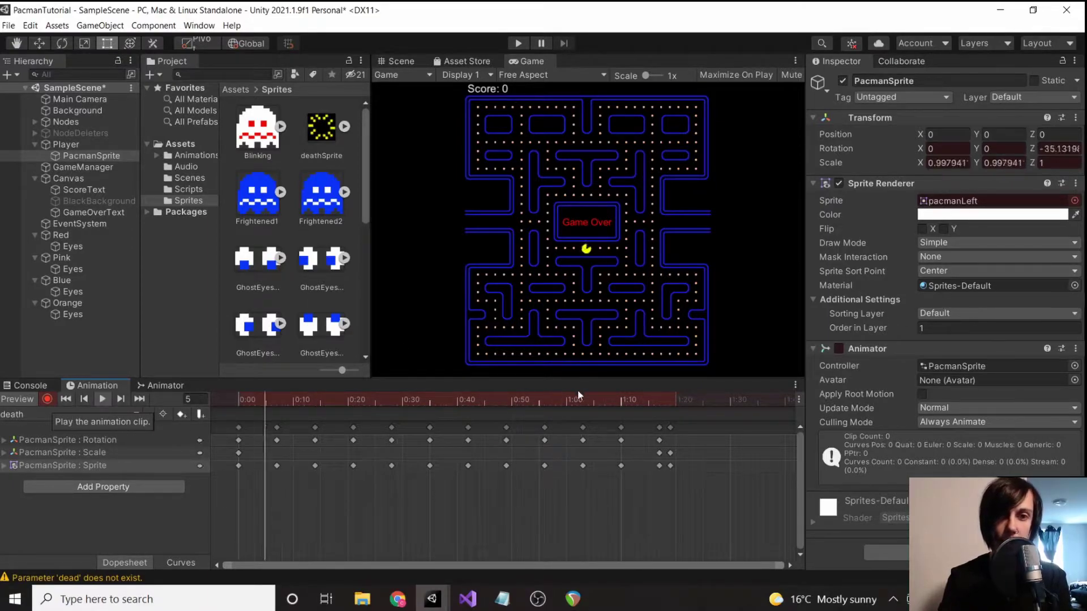
Copy the deathSprite keys from about 1:18 to frame 90 and play the clip.
left_click(107, 399)
left_click(670, 428)
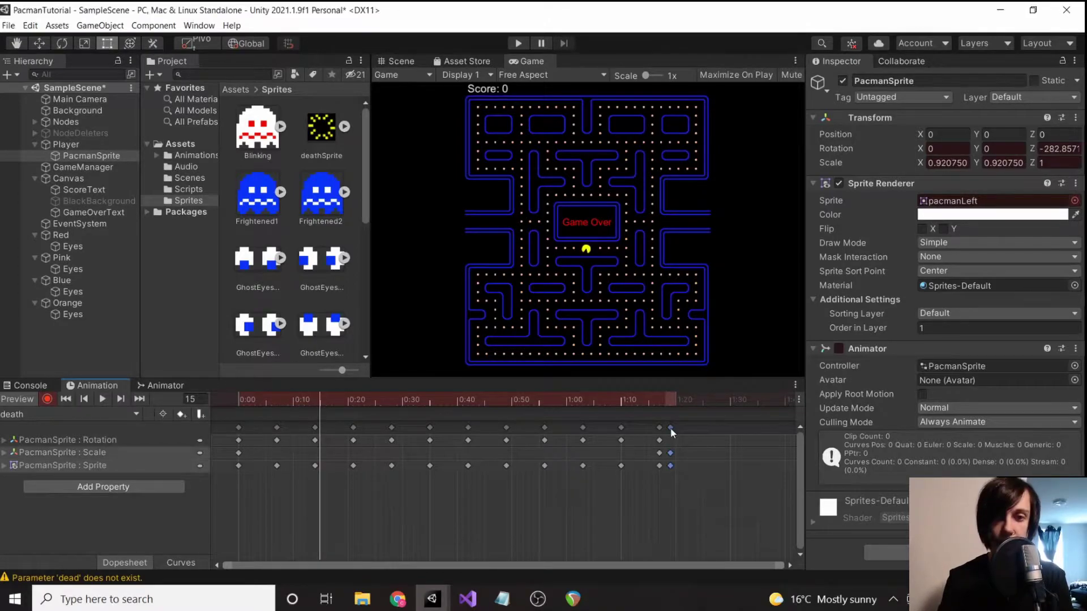
left_click(730, 406)
key("ctrl+v")
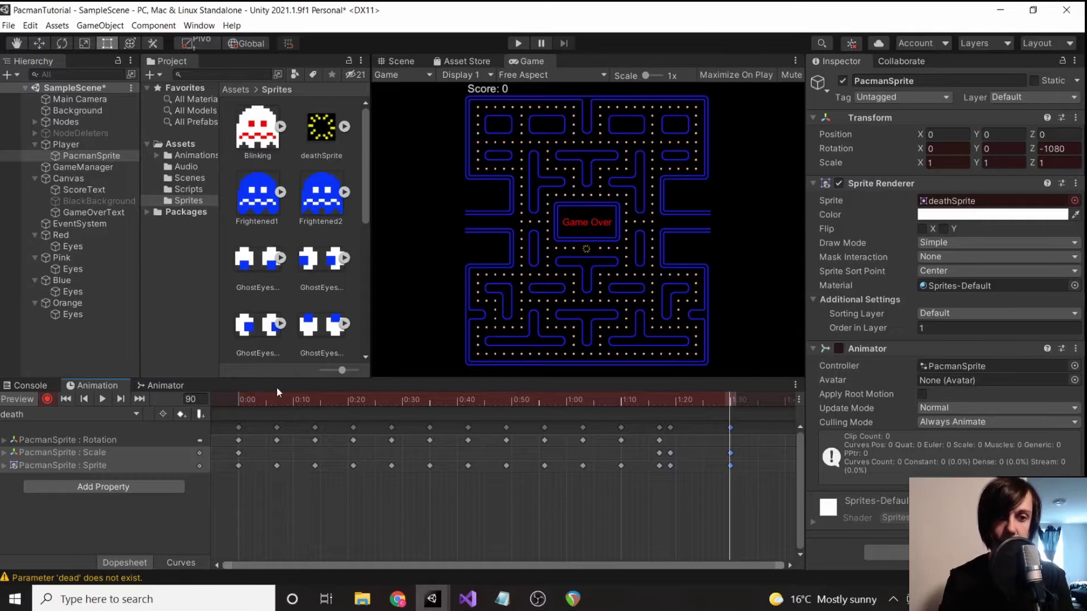
left_click(104, 401)
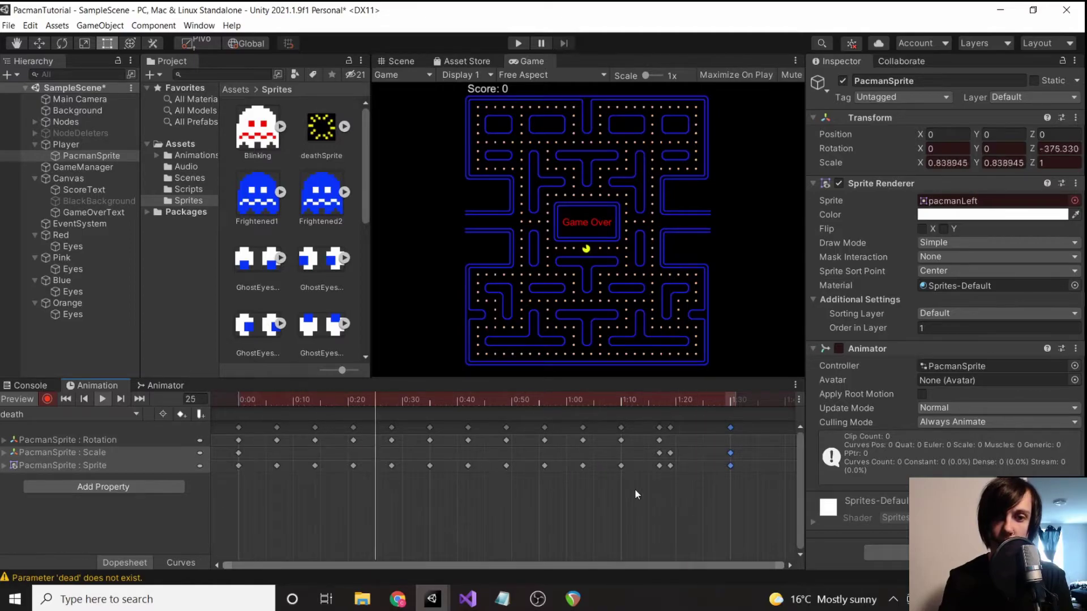
Drag the final Scale and Sprite keys out to about 1:40, preview, and save the scene.
scroll(634, 489, "down", 2)
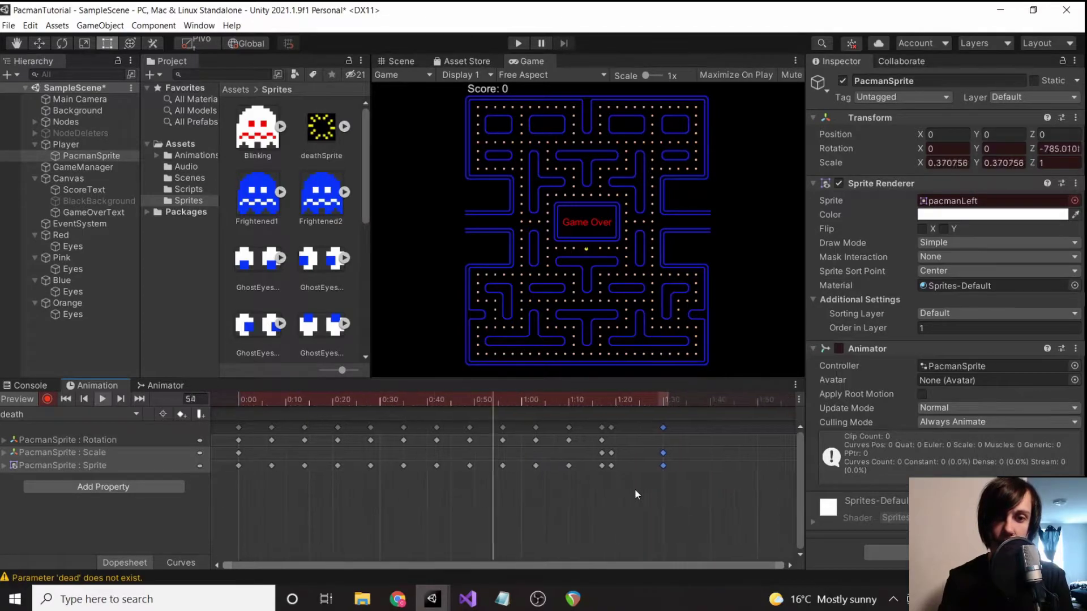
left_click(664, 428)
left_click(663, 428)
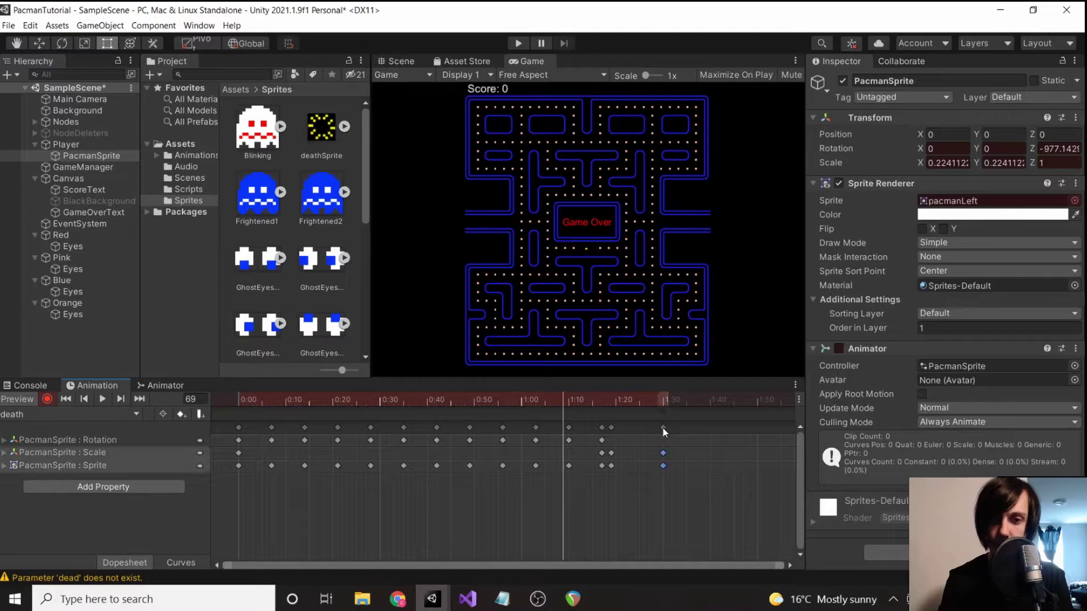
left_click_drag(681, 430, 710, 430)
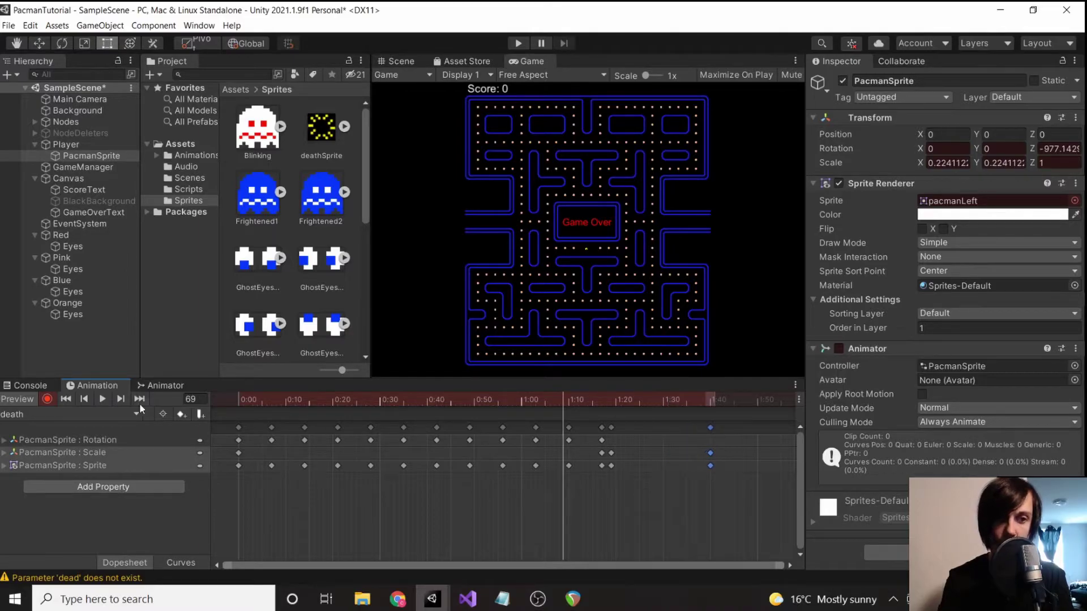
left_click(101, 399)
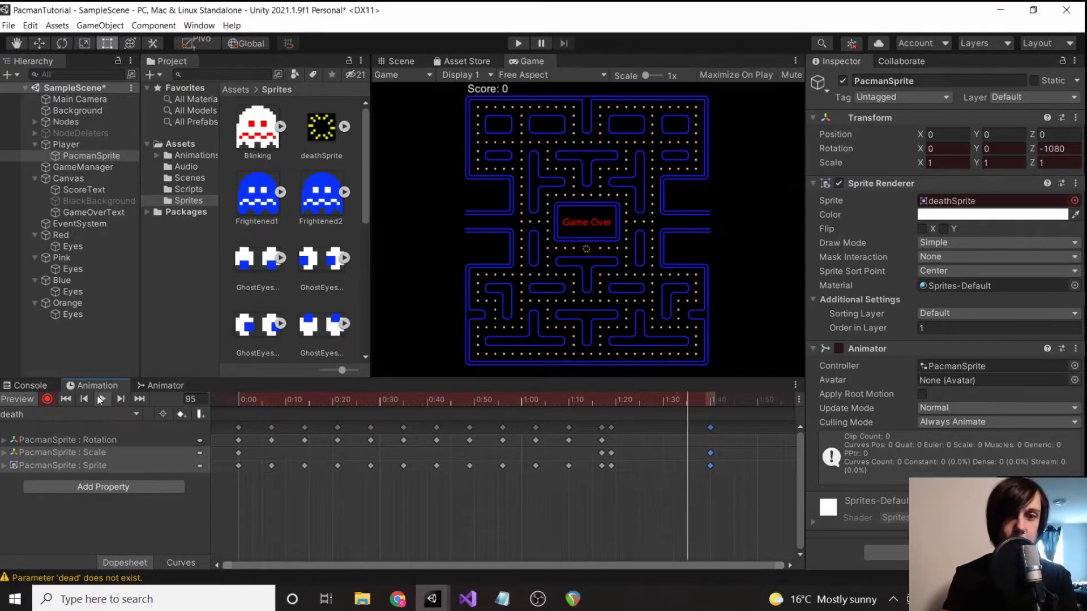
left_click(100, 399)
key("ctrl+s")
In the Animator graph, move the death state beside the movement states.
left_click(161, 385)
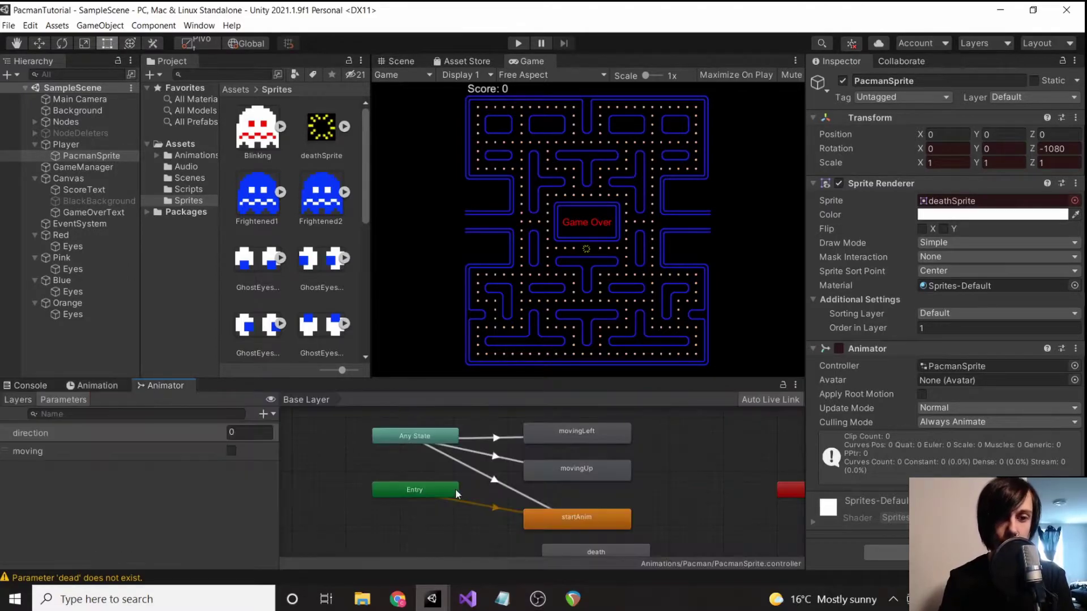
scroll(577, 505, "down", 3)
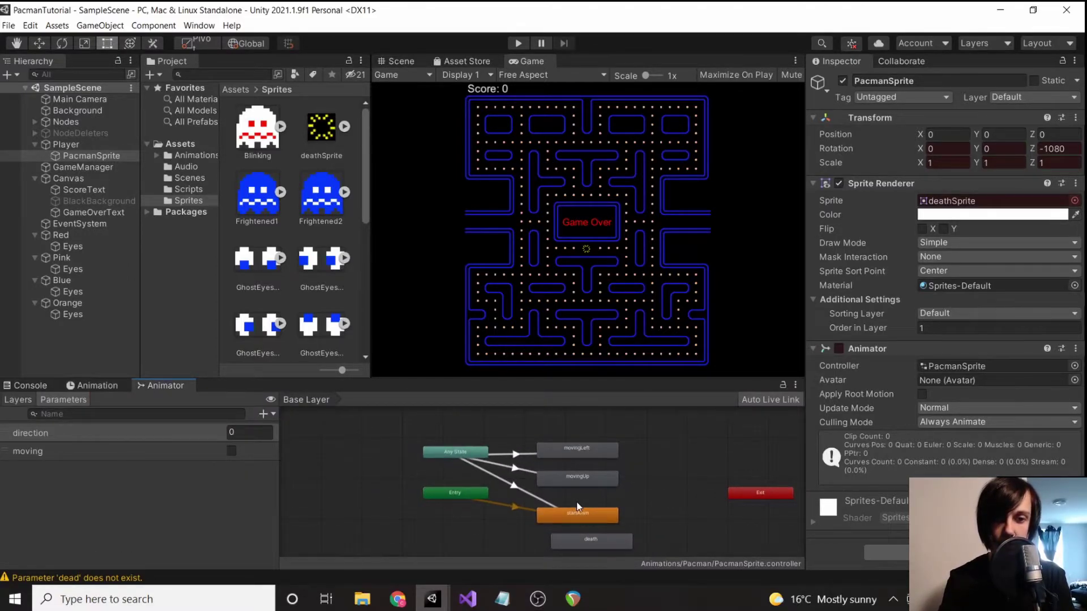
scroll(579, 512, "up", 2)
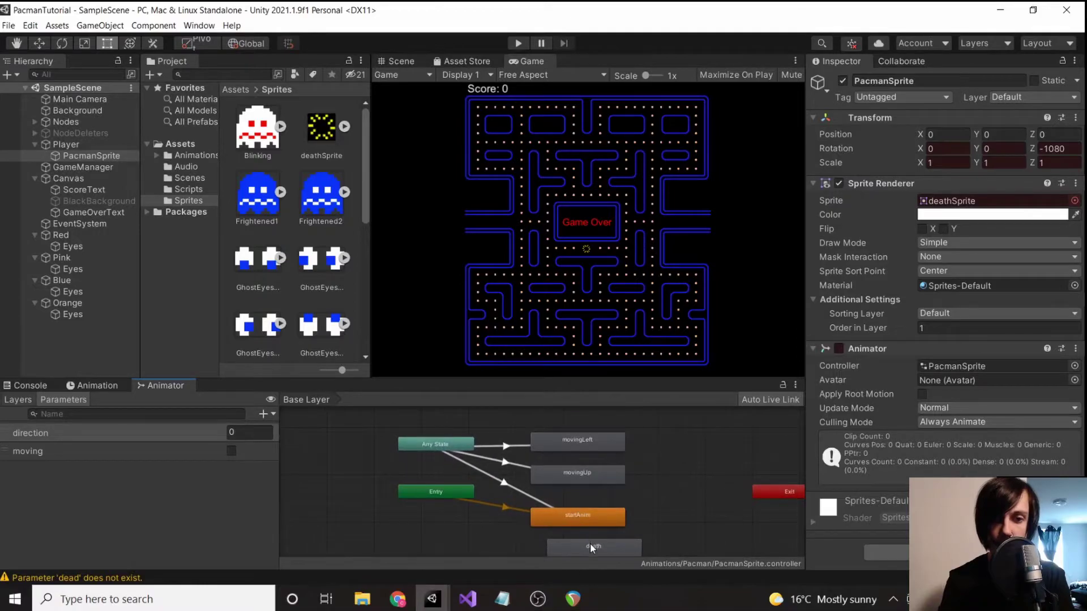
left_click_drag(590, 543, 699, 451)
Add transitions from movingLeft and from movingUp to the death state.
left_click(598, 449)
right_click(597, 449)
left_click(617, 457)
left_click(675, 454)
left_click(606, 475)
right_click(607, 477)
left_click(628, 485)
left_click(674, 461)
Create a 'dead' Bool parameter and give movingLeft→death the conditions moving false and dead.
left_click(631, 453)
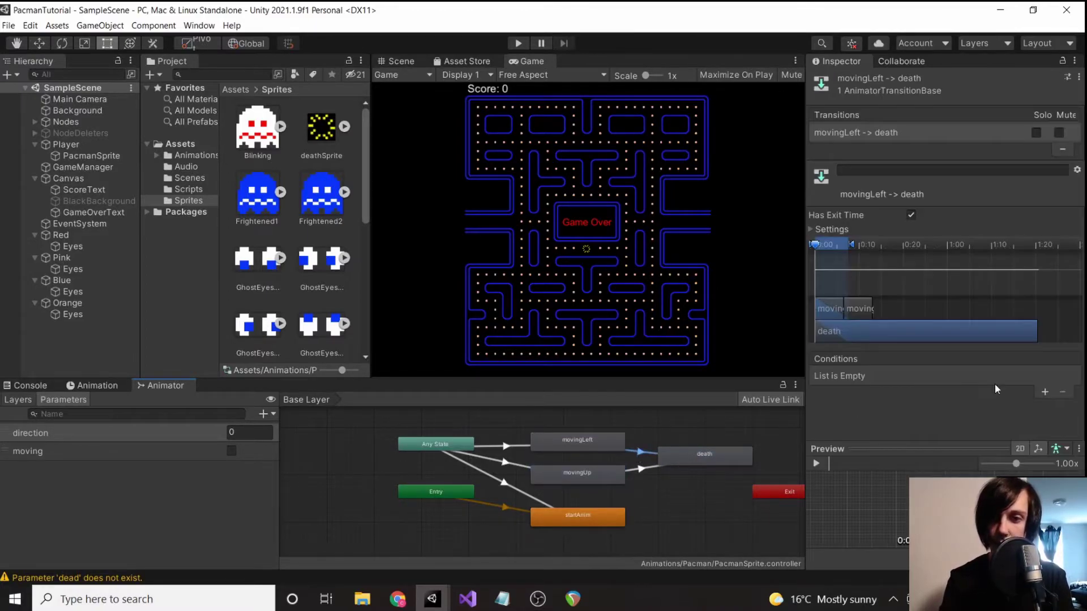
left_click(1041, 390)
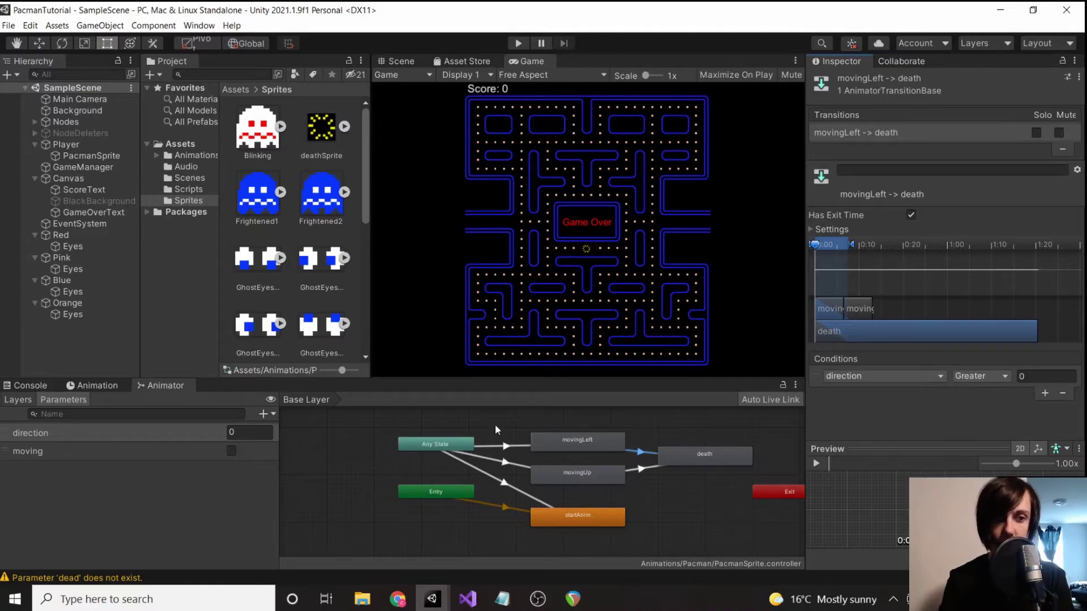
left_click(264, 414)
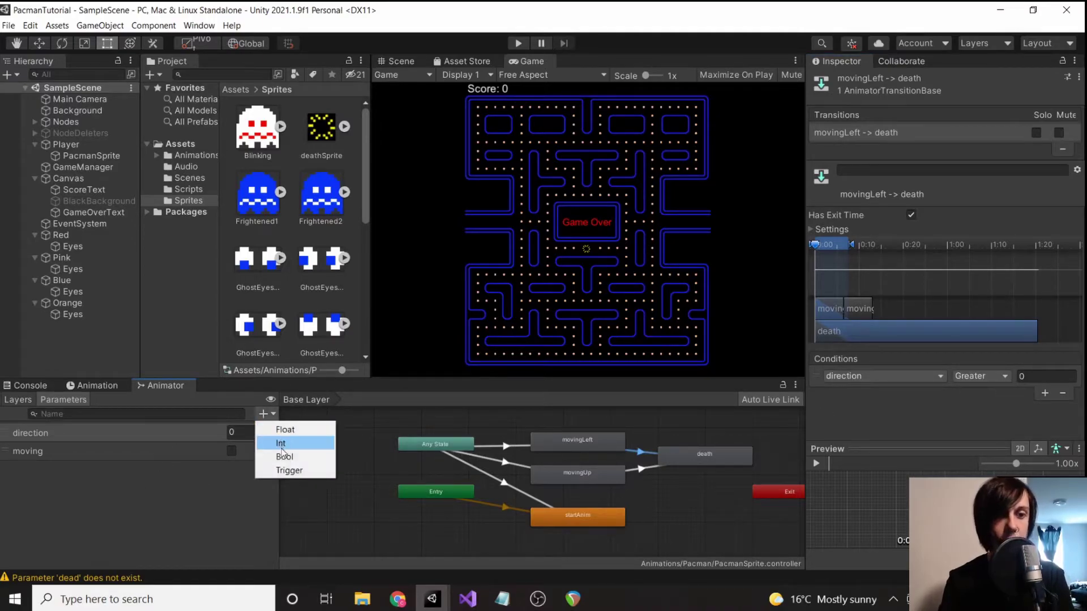
left_click(281, 451)
type("dead")
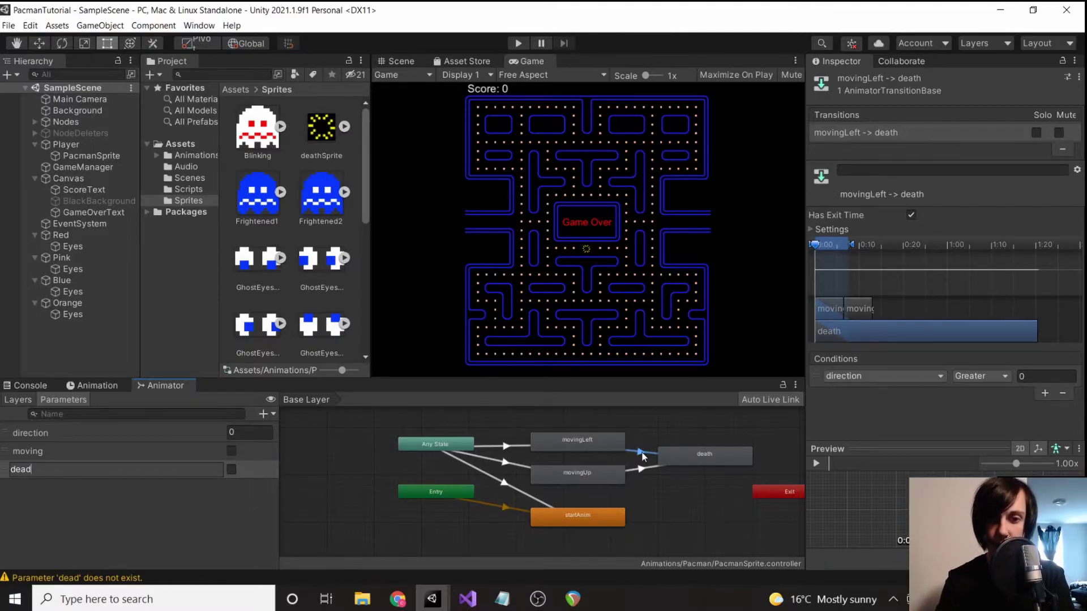
left_click(875, 379)
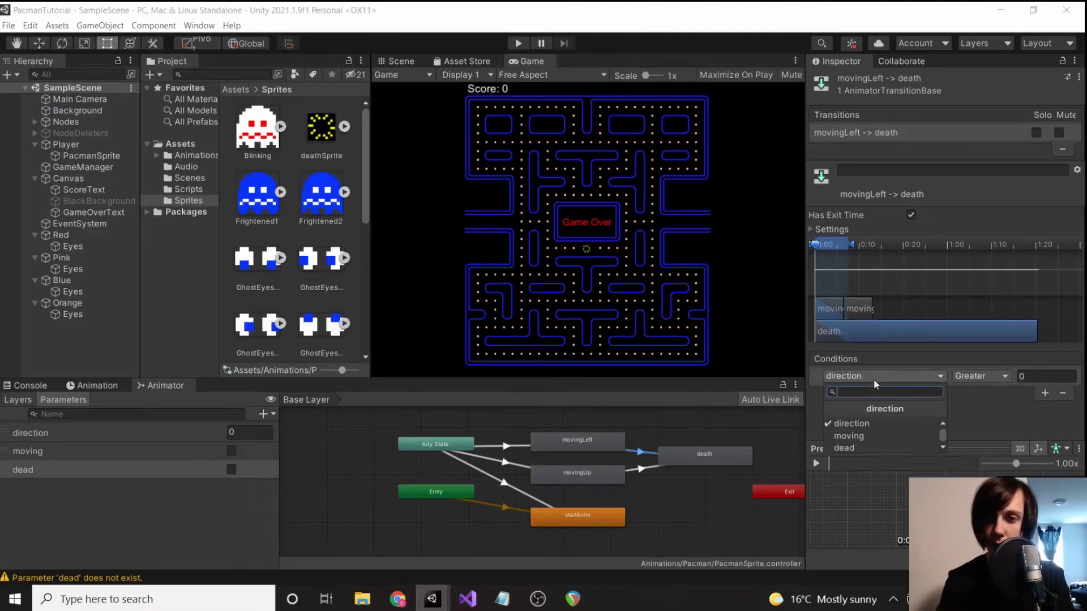
left_click(867, 436)
left_click(973, 375)
left_click(976, 406)
left_click(1045, 393)
left_click(872, 393)
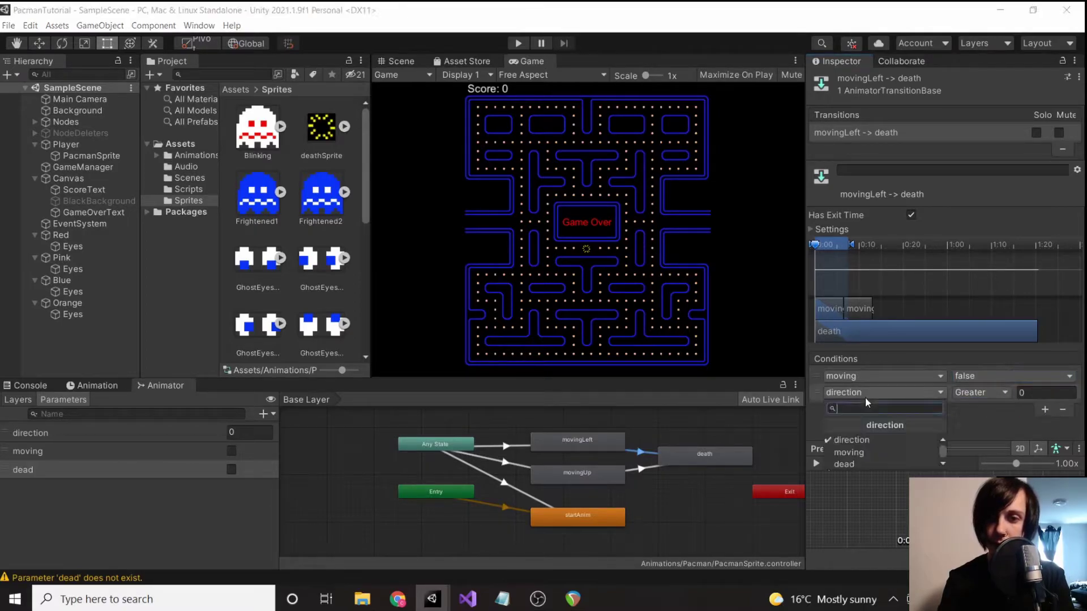
left_click(849, 461)
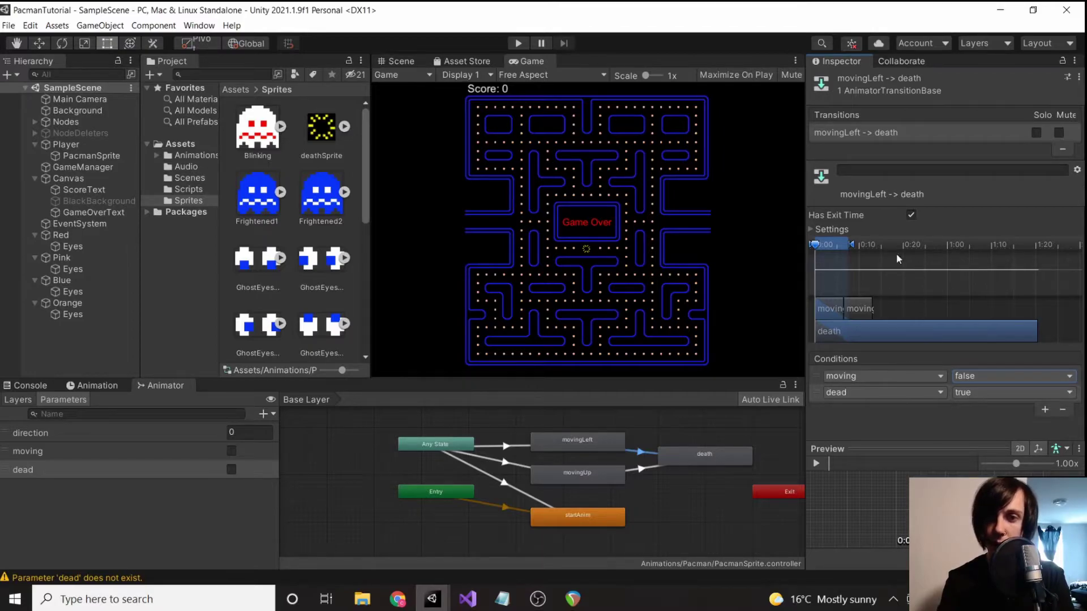
Turn off exit time and fixed duration on movingLeft→death, with transition duration 0.
left_click(911, 215)
left_click(937, 229)
left_click(912, 257)
left_click(921, 272)
type("0")
scroll(876, 302, "down", 3)
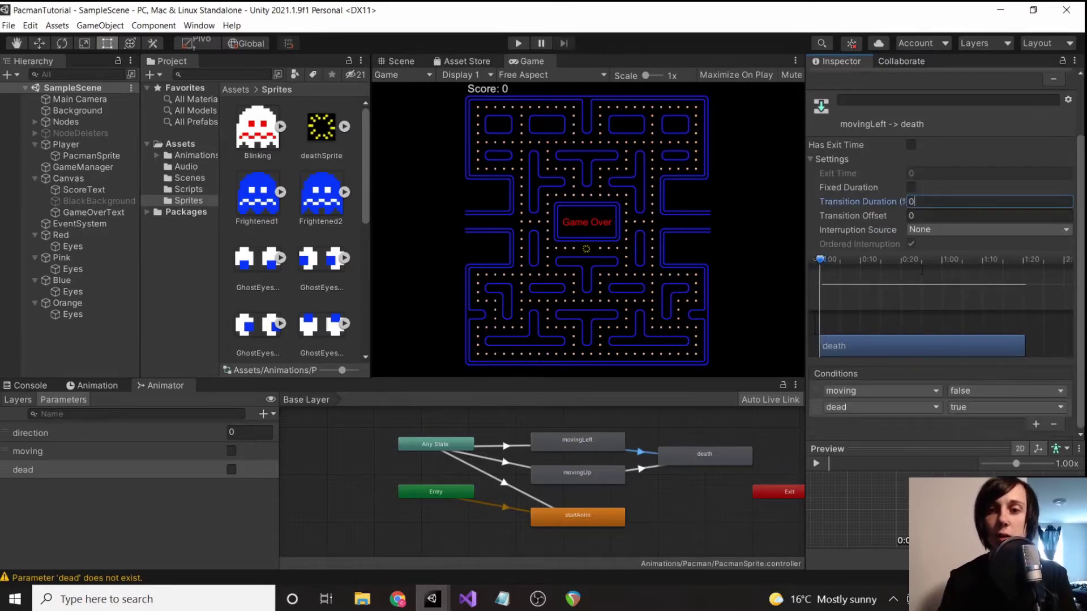
Give movingUp→death no fixed duration, duration 0, and conditions moving false and dead.
left_click(645, 467)
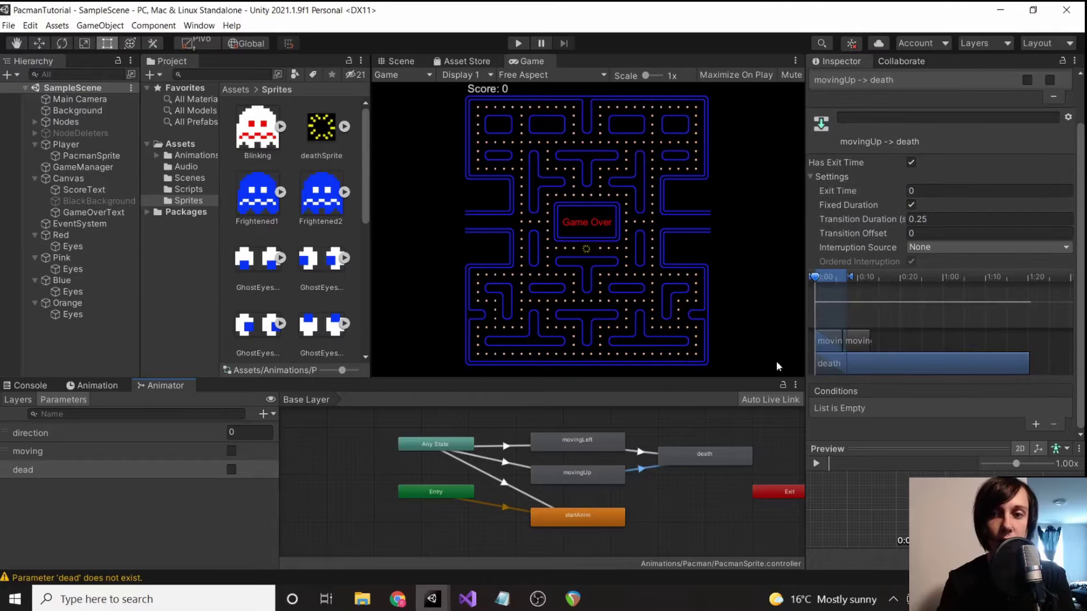
left_click(911, 204)
left_click(919, 219)
type("0")
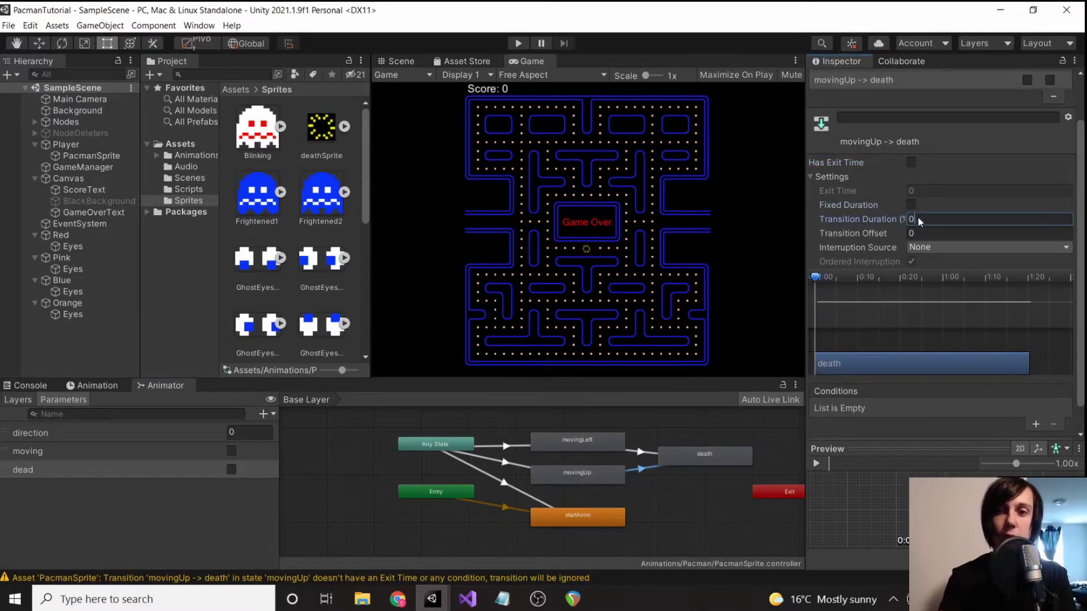
left_click(1036, 424)
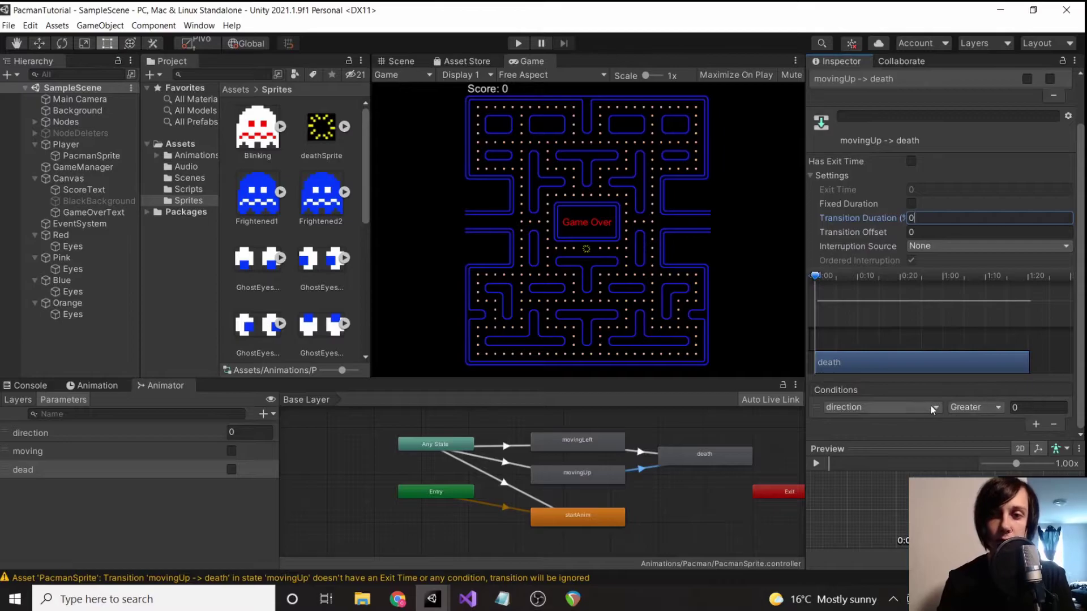
left_click(931, 408)
left_click(872, 463)
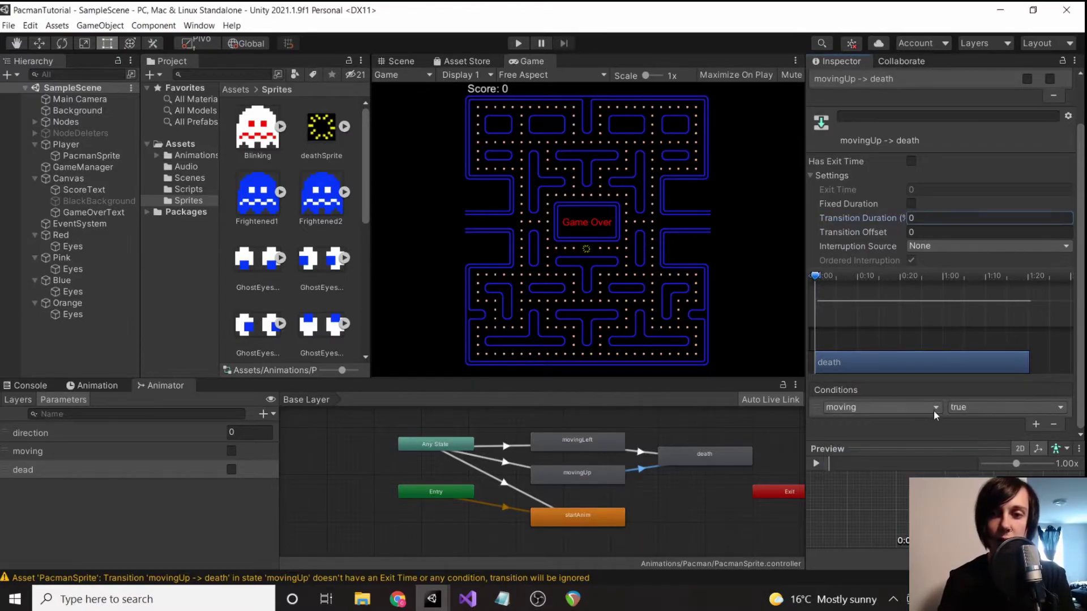
left_click(974, 408)
left_click(965, 432)
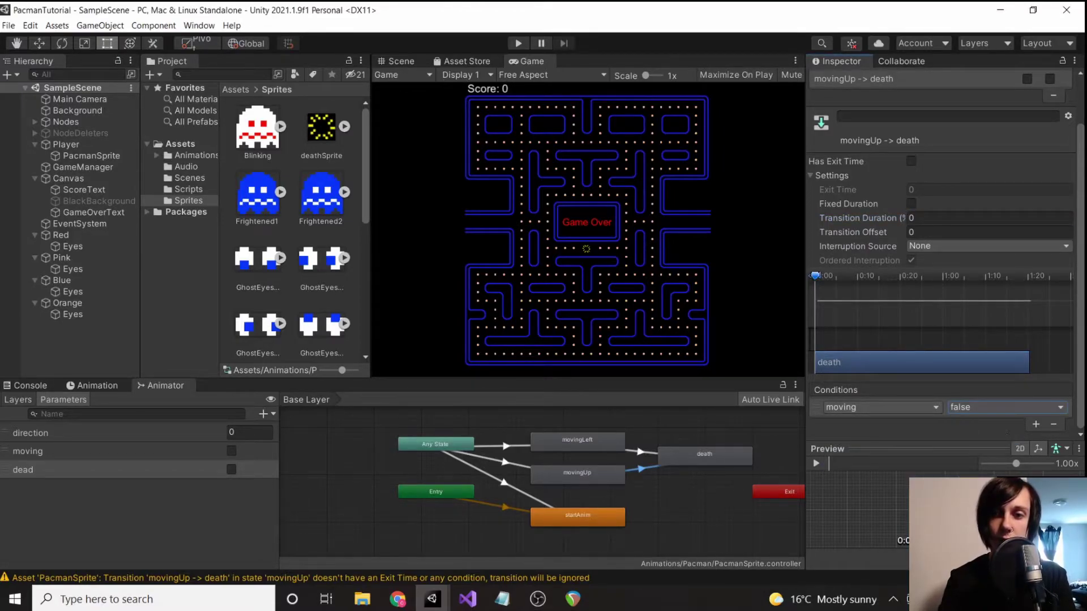
left_click(1036, 425)
left_click(891, 425)
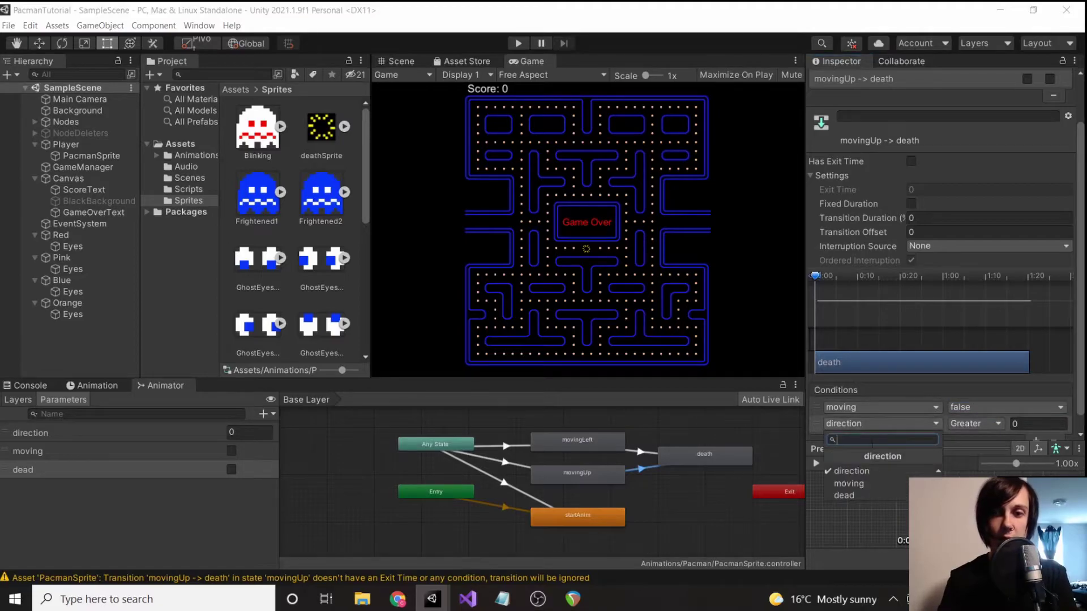
left_click(856, 490)
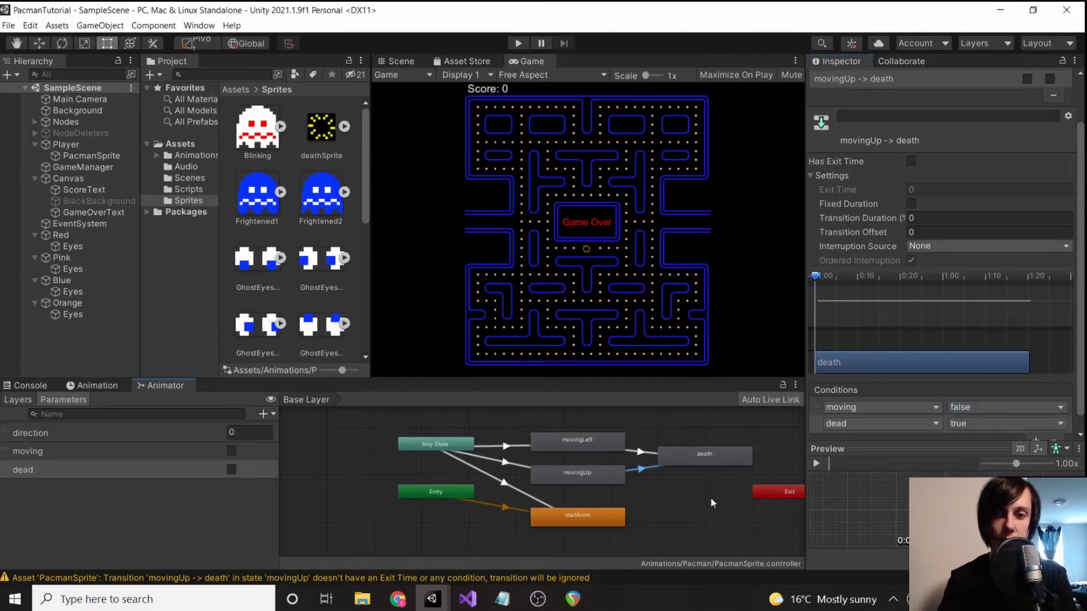
Add a transition from the death state back to startAnim.
right_click(706, 467)
left_click(698, 460)
right_click(697, 460)
left_click(737, 465)
left_click(610, 515)
left_click(632, 489)
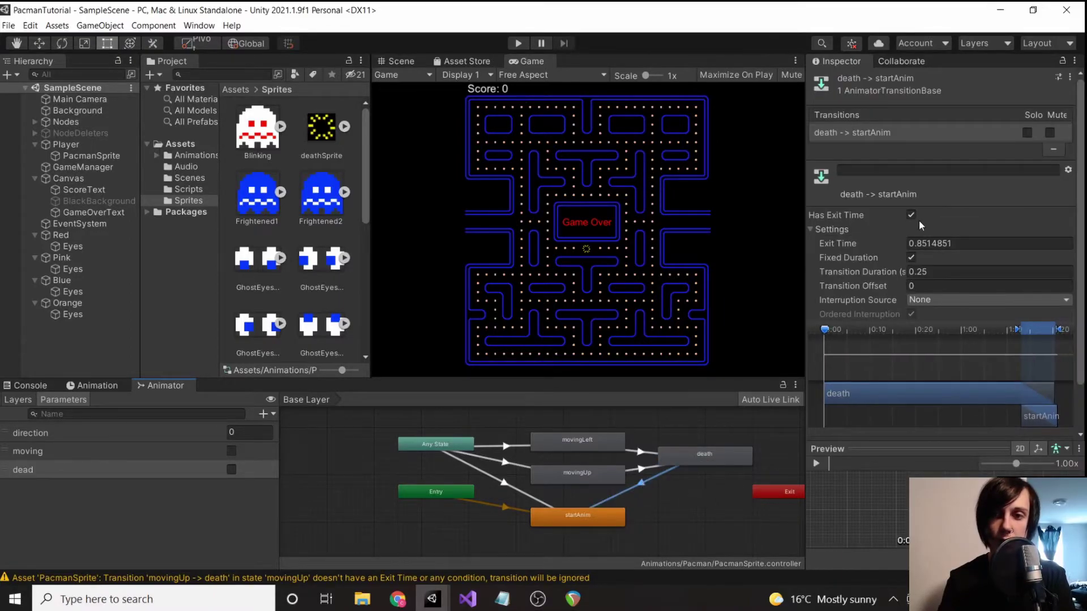
Turn off exit time and fixed duration on death→startAnim, with exit time and duration 0.
left_click(911, 215)
left_click(912, 214)
left_click(916, 243)
type("0")
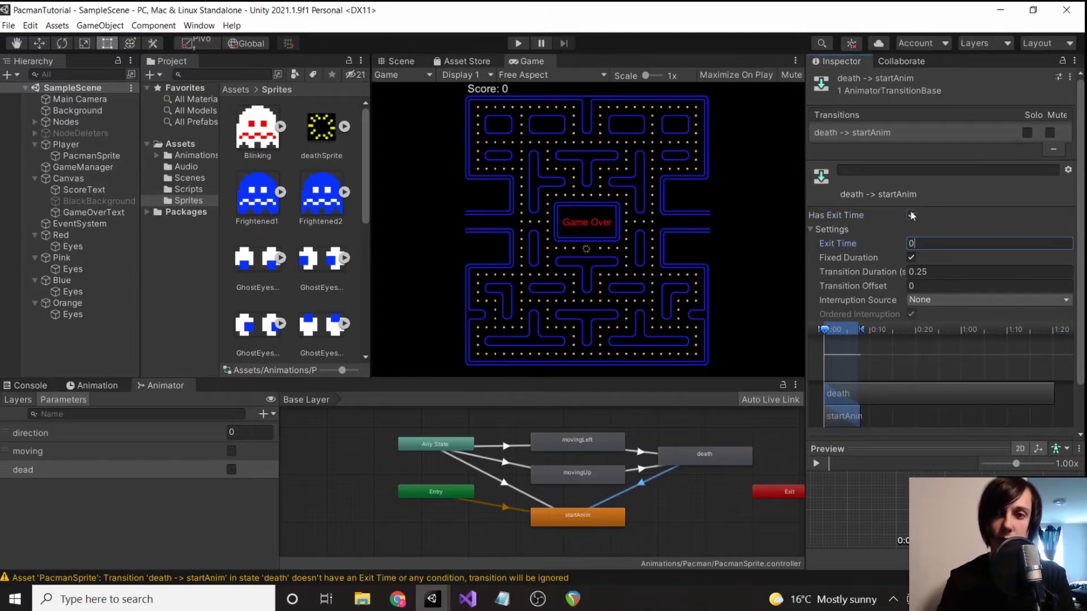
left_click(911, 215)
left_click(911, 258)
left_click(915, 272)
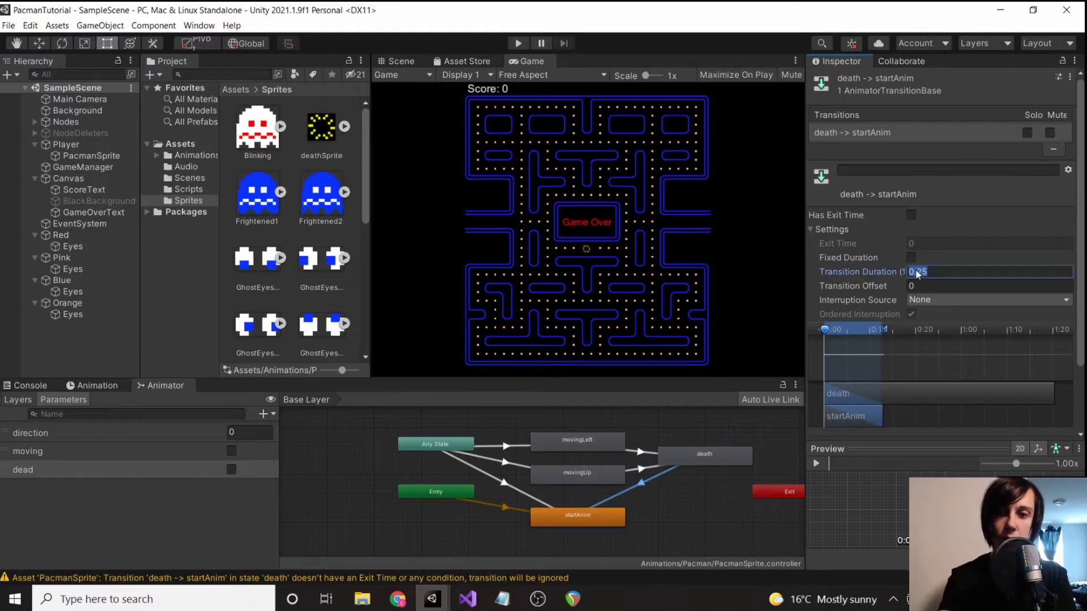
type("0")
scroll(916, 269, "down", 3)
Add the condition dead = false to the death→startAnim transition.
left_click(1034, 403)
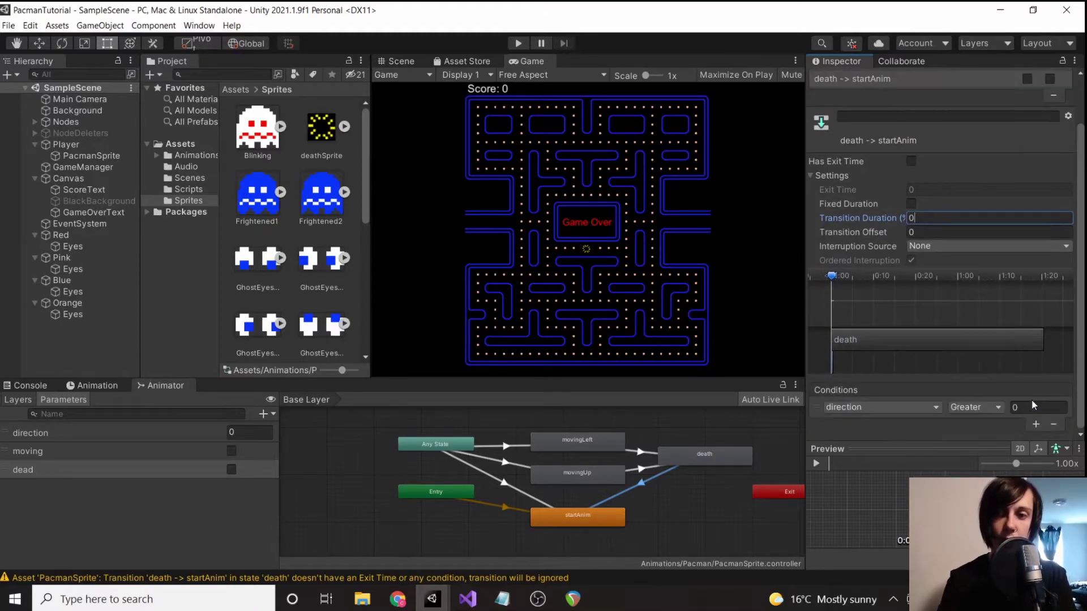
left_click(927, 407)
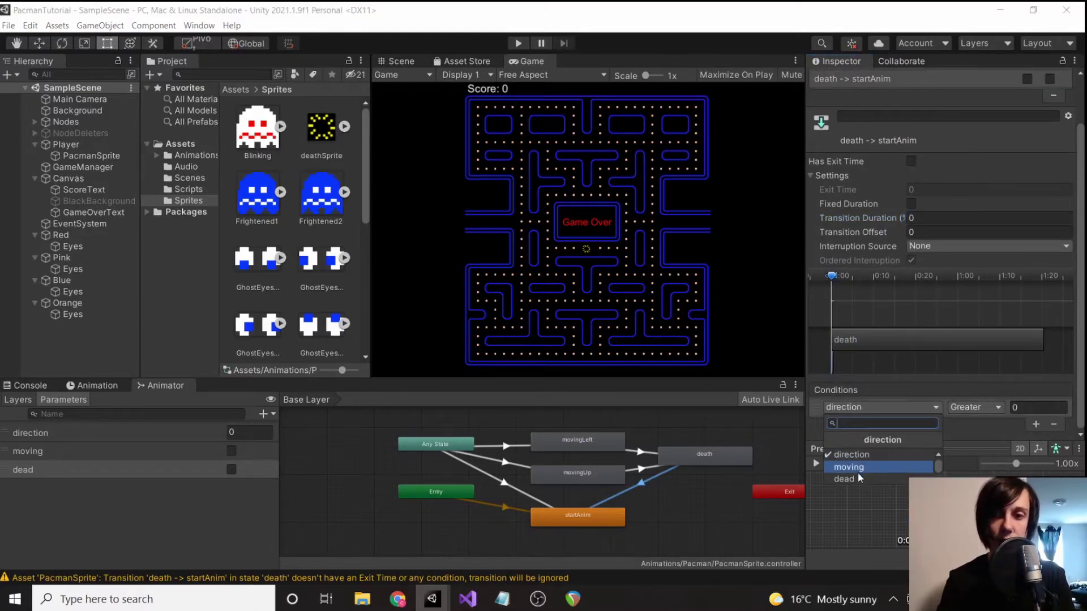
left_click(858, 478)
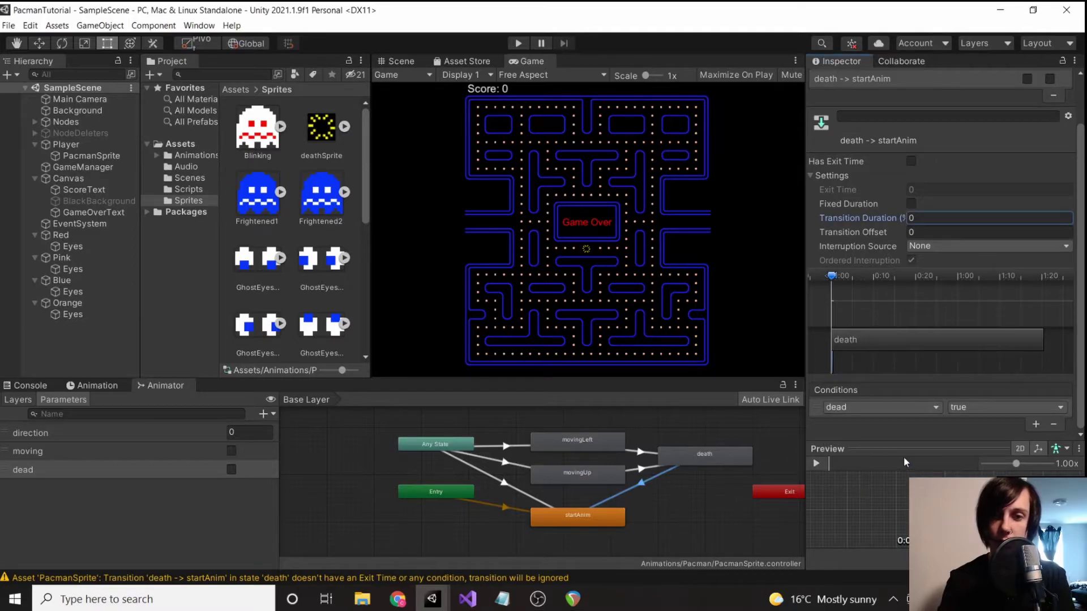
left_click(979, 409)
left_click(977, 437)
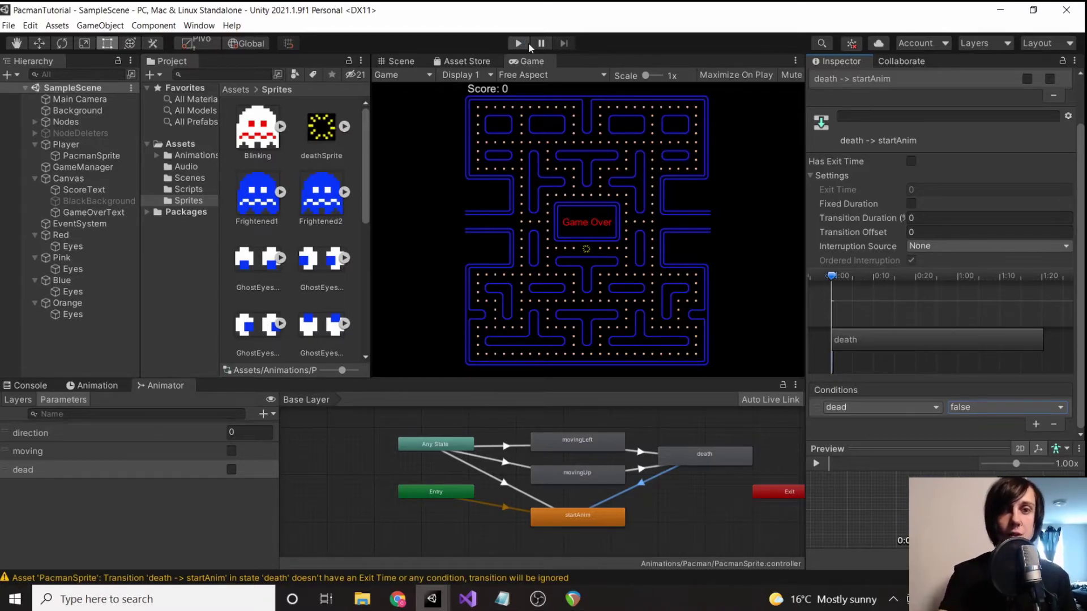
Bring Visual Studio forward and open PlayerController.cs.
mouse_move(467, 599)
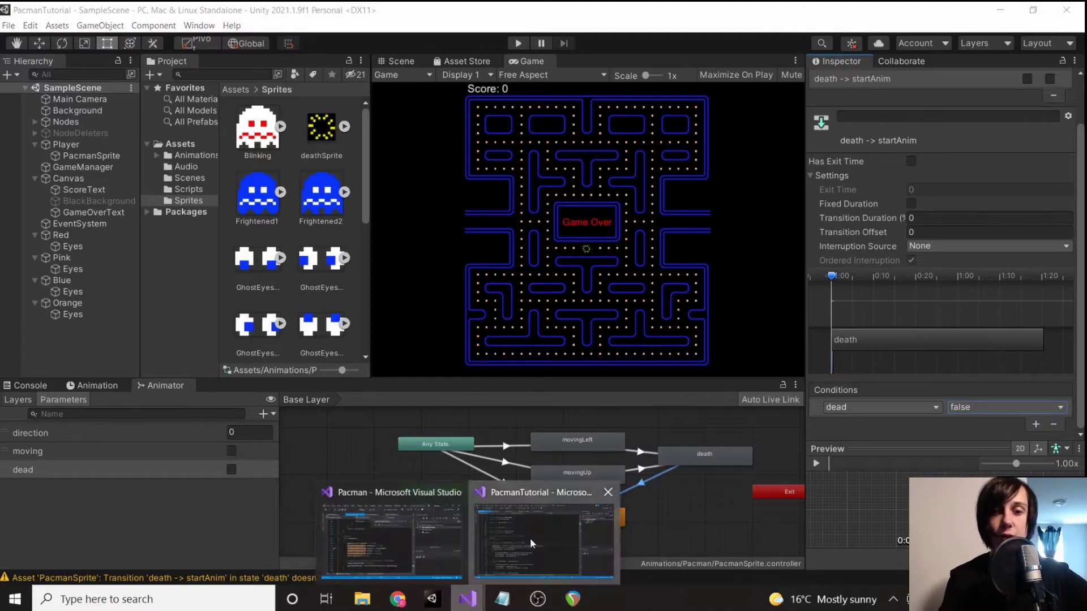
left_click(530, 538)
scroll(440, 402, "down", 20)
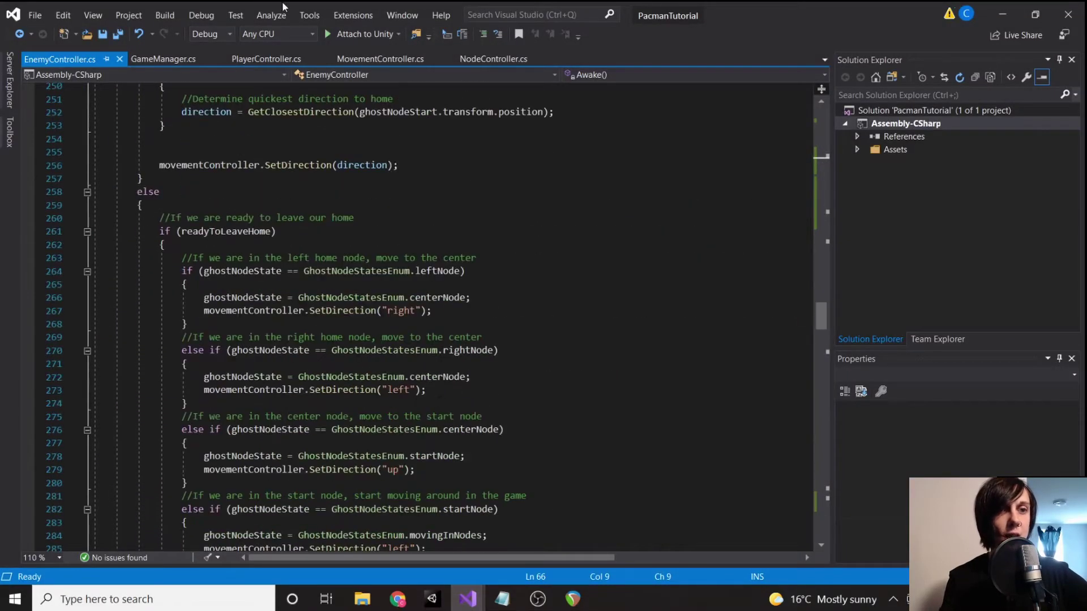
scroll(351, 323, "down", 20)
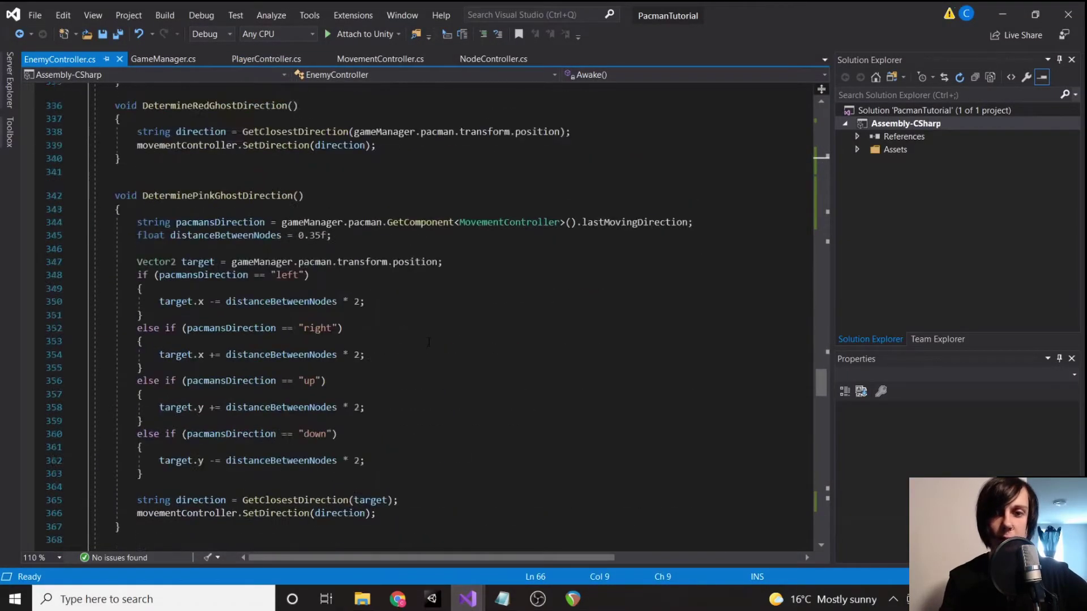
left_click(271, 59)
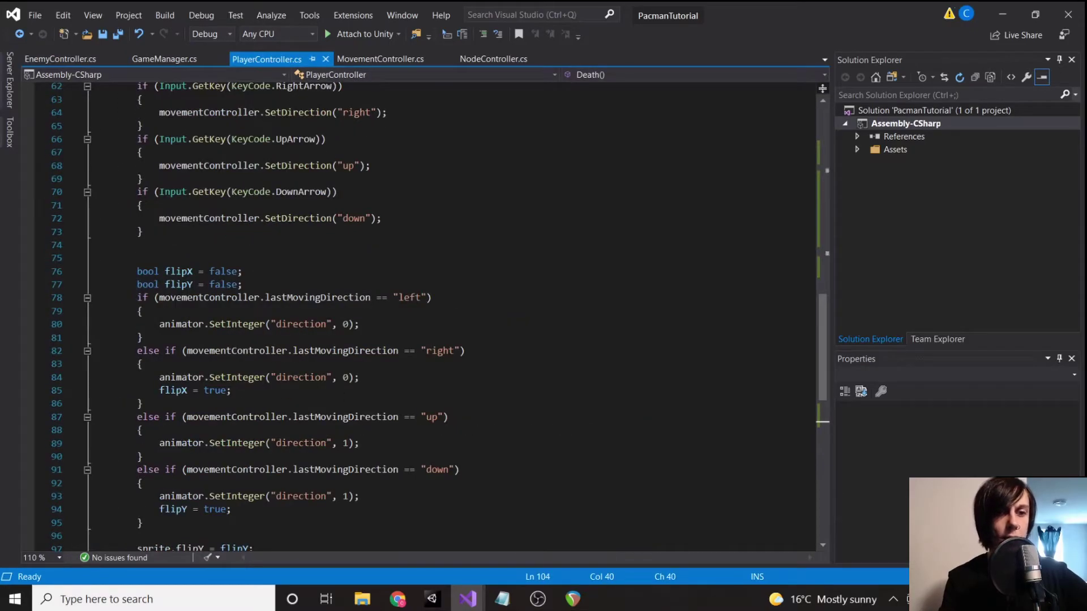
scroll(311, 505, "down", 12)
scroll(312, 506, "up", 11)
scroll(311, 505, "down", 6)
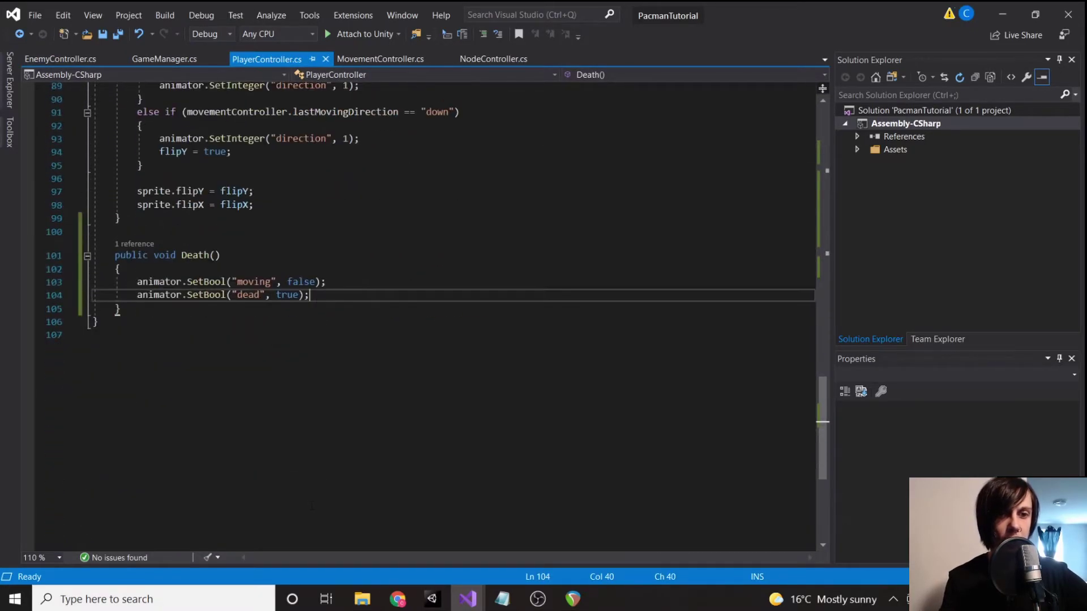
Add animator.SetBool("dead", false) as the first line of Setup().
triple_click(252, 299)
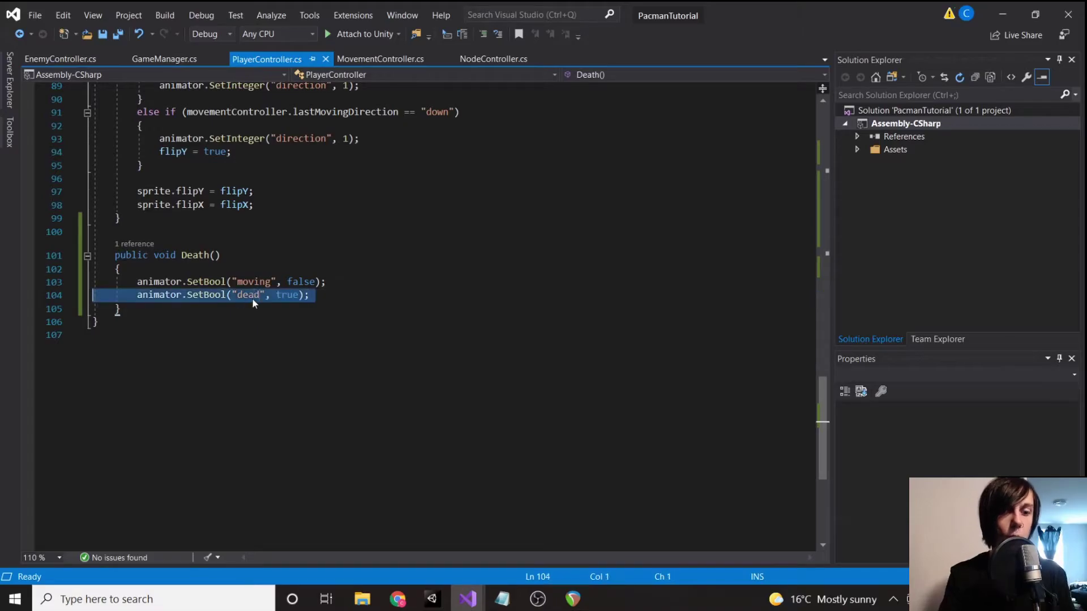
scroll(252, 297, "up", 20)
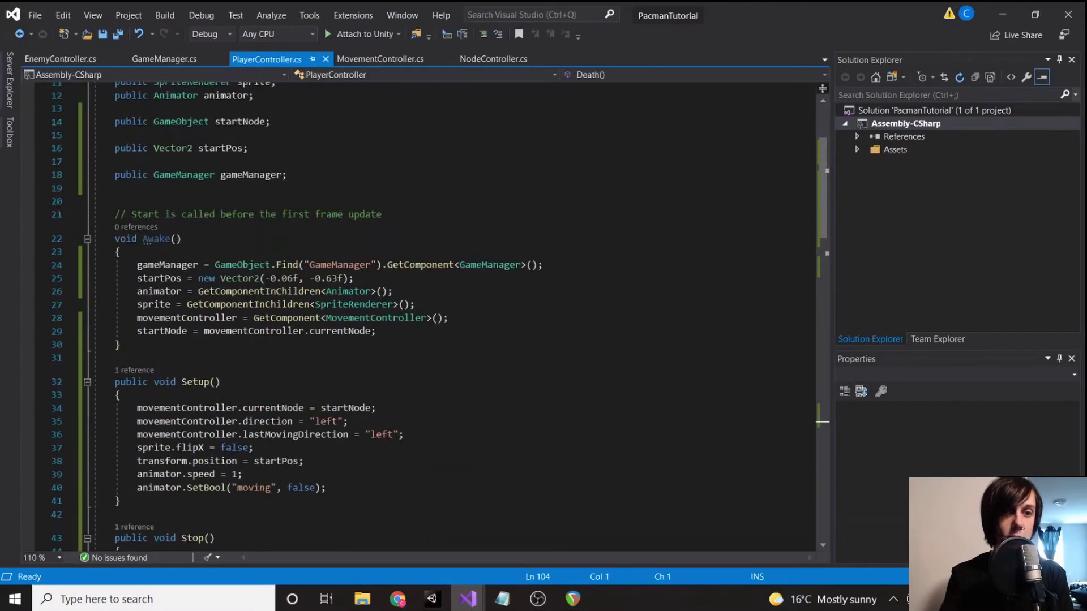
left_click(168, 354)
key("Return")
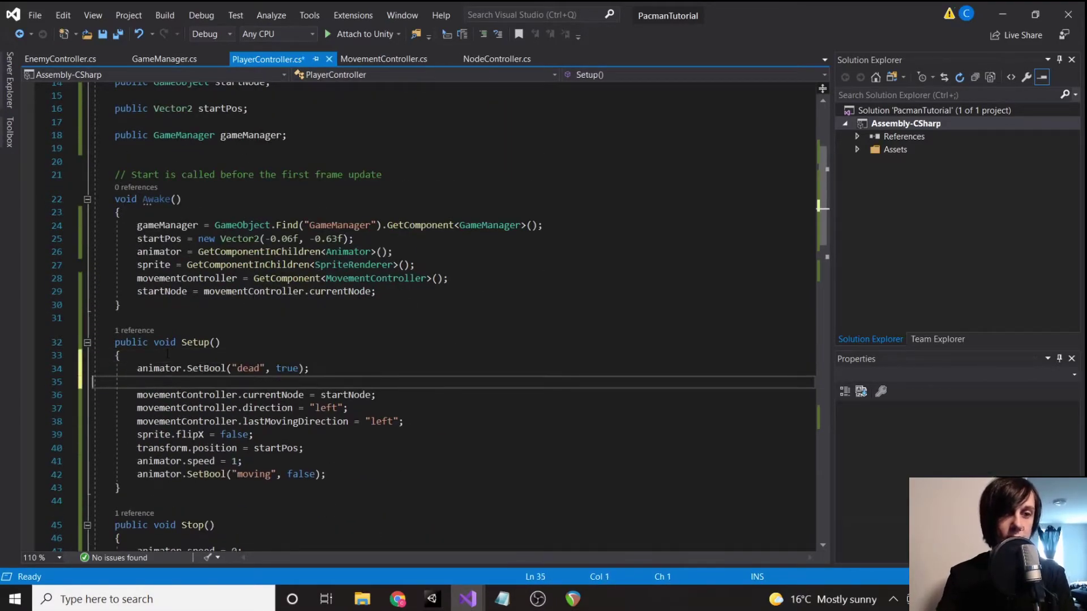
double_click(290, 368)
type("false")
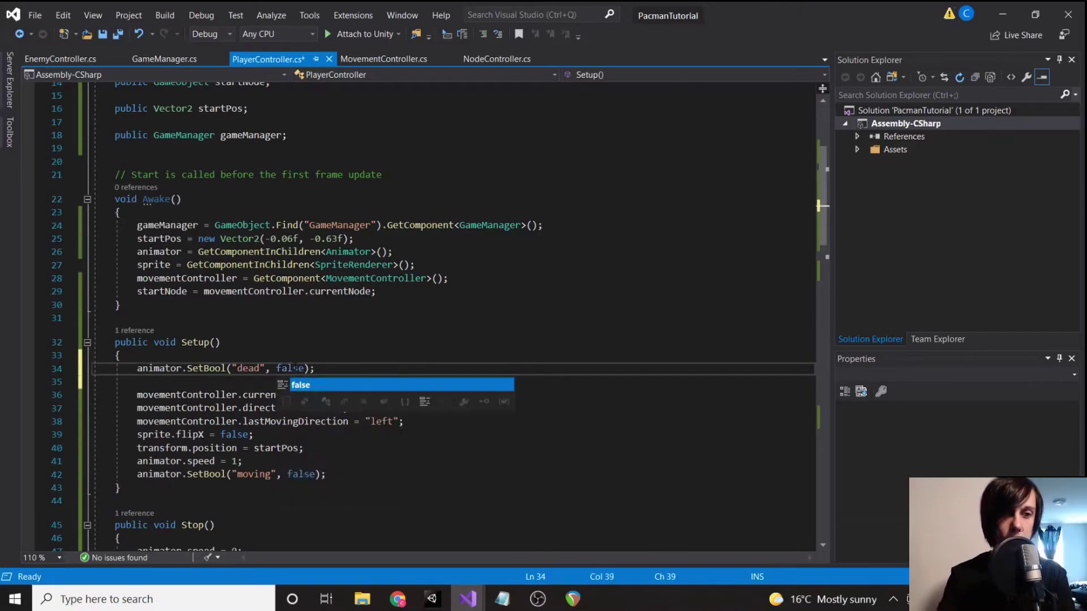
Move the moving = false reset line up under it and save the script.
left_click_drag(326, 475, 137, 474)
key("ctrl+c")
key("BackSpace")
key("Up")
key("Up")
key("Up")
key("Up")
key("Up")
key("Up")
key("Up")
key("ctrl+v")
key("ctrl+s")
Back in Unity, steer Pac-Man with the arrow keys until a ghost catches him, then pause.
mouse_move(434, 606)
left_click(510, 532)
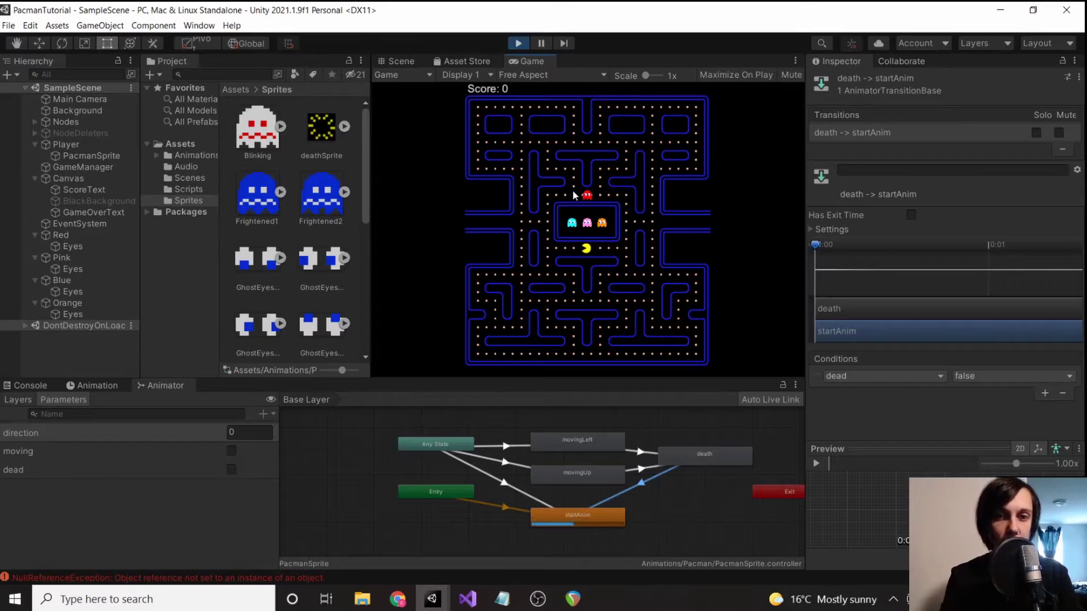
key("Right")
key("Up")
key("Left")
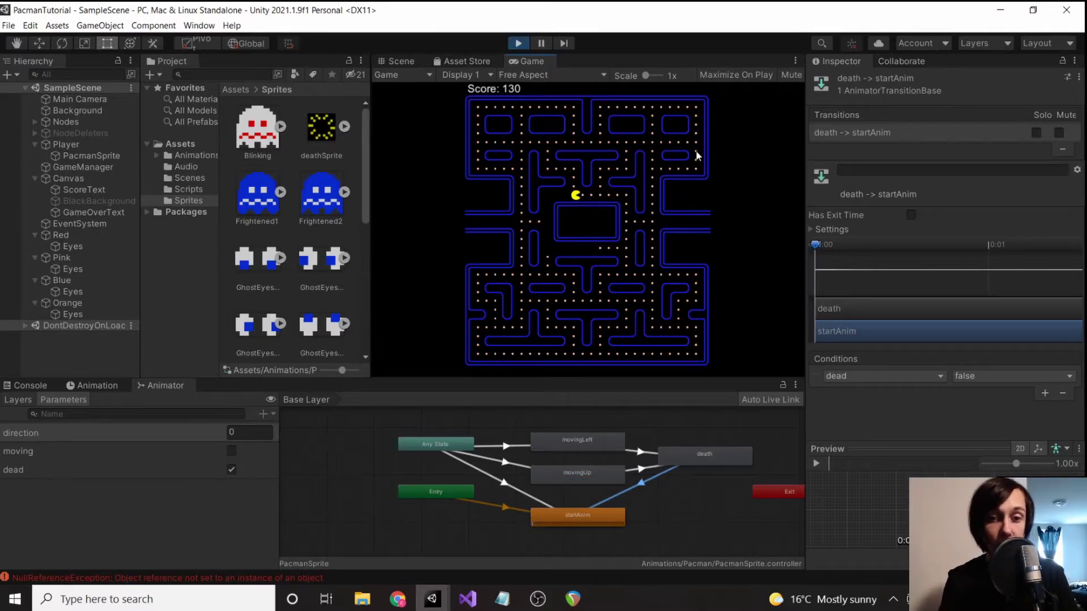
left_click(539, 45)
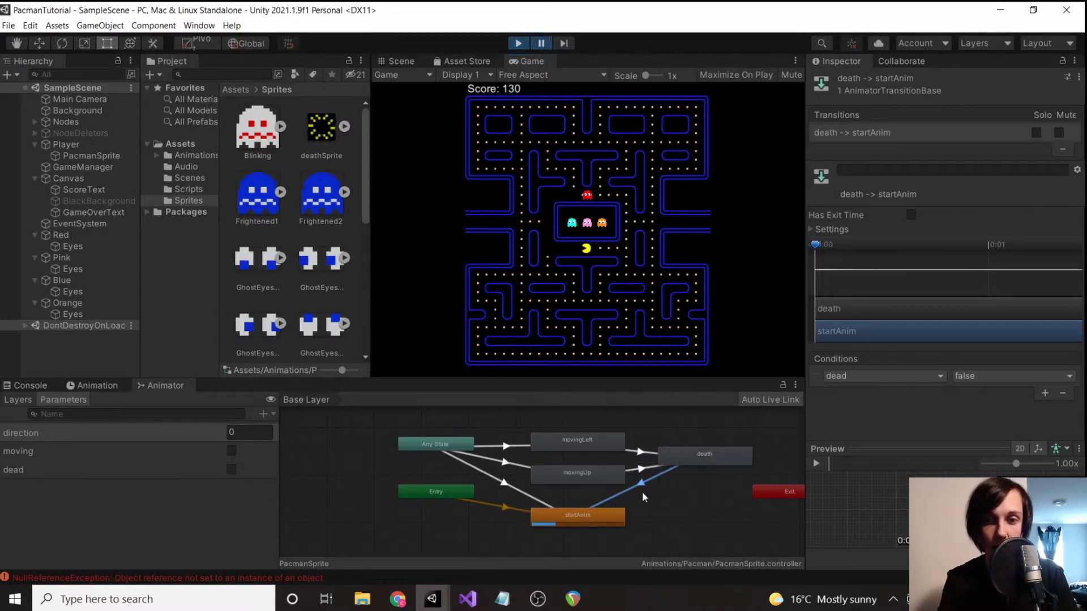
In GameManager.cs, inspect the StopGame call and the Death call on pacman.
key("alt+Tab")
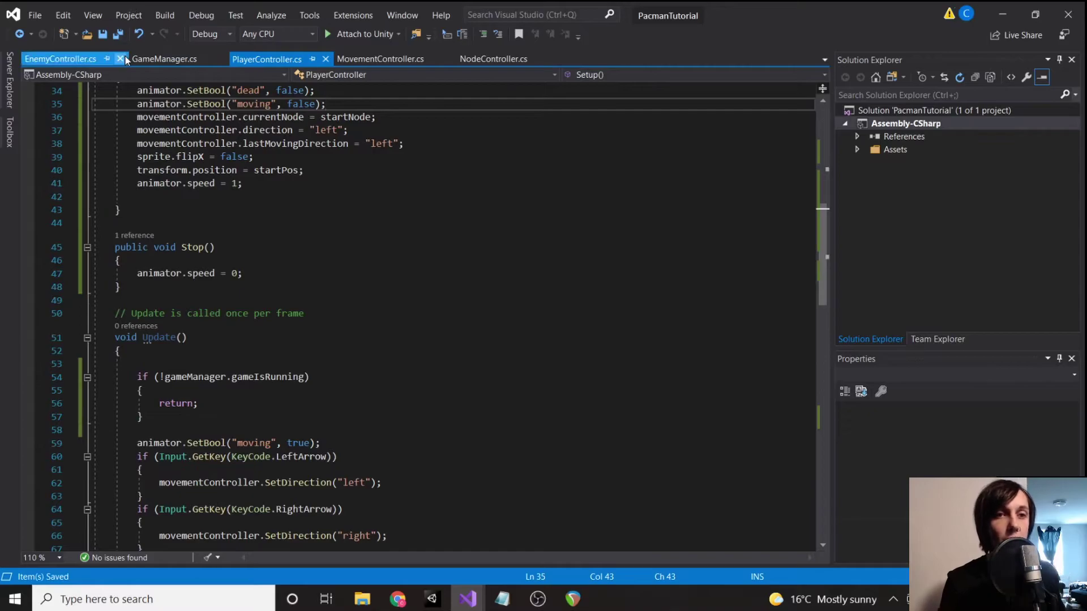
left_click(171, 60)
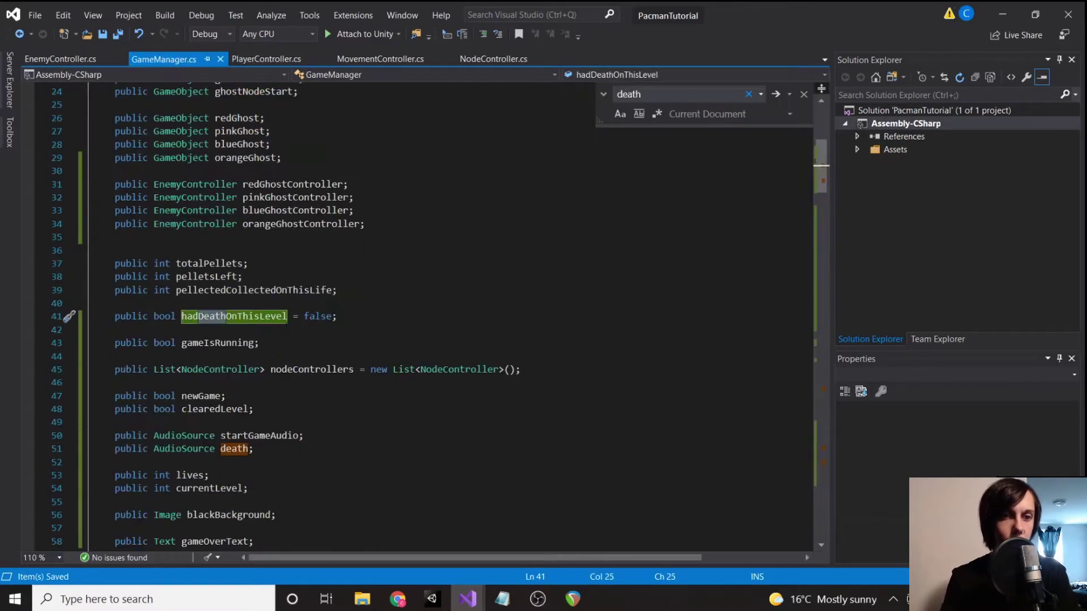
scroll(373, 335, "down", 20)
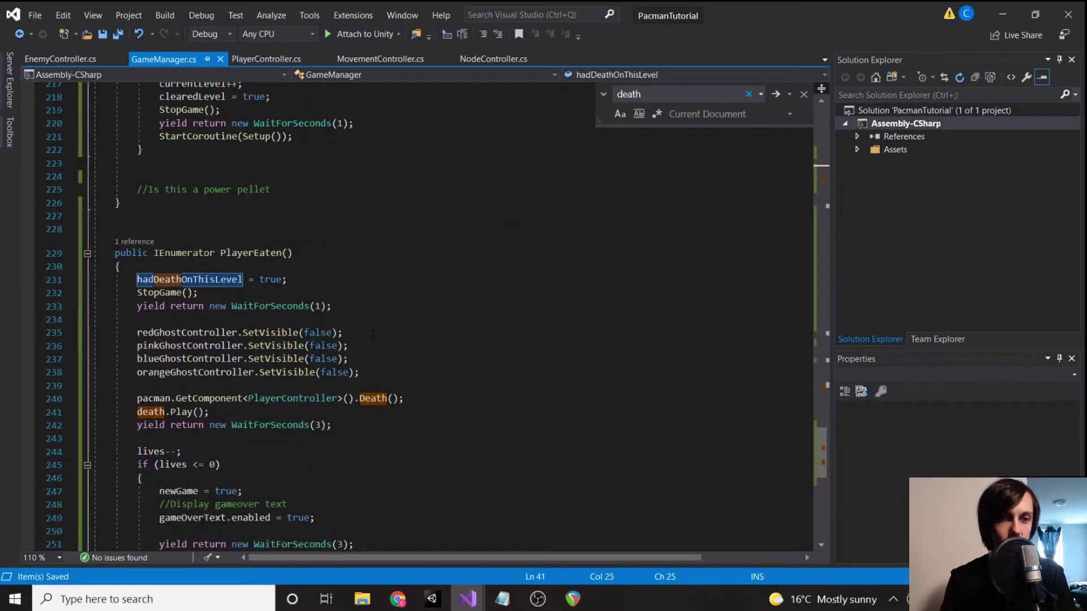
scroll(374, 334, "down", 3)
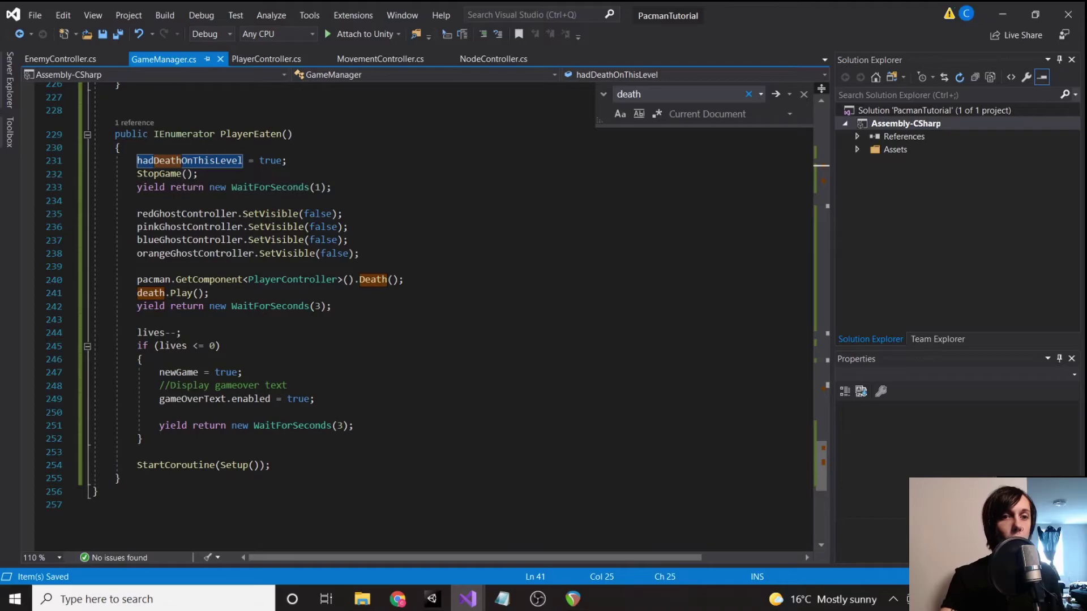
double_click(166, 173)
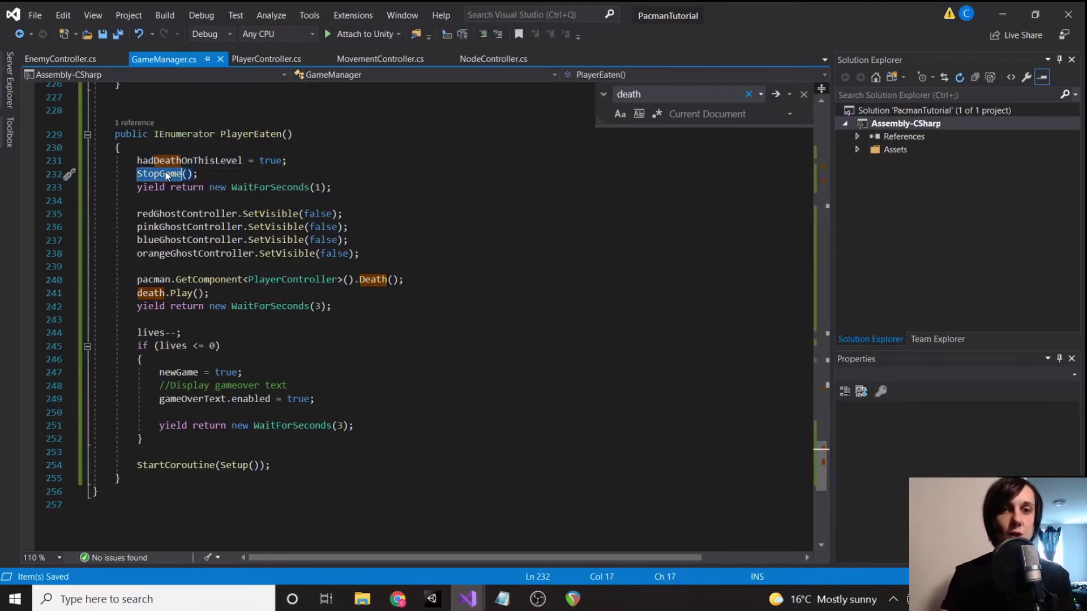
double_click(384, 283)
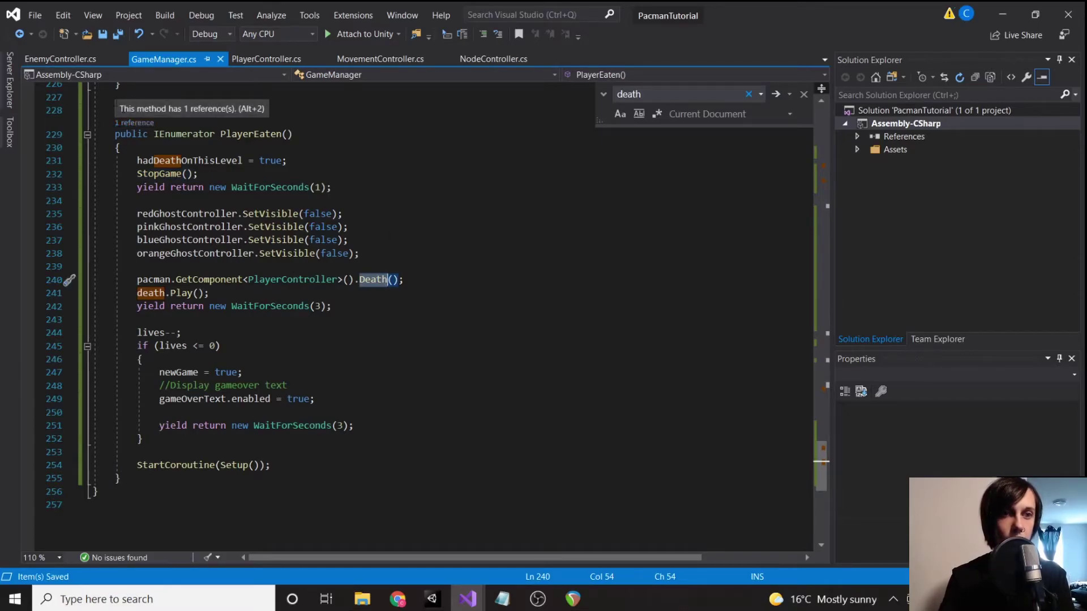
In PlayerController's Death(), add 'animator.speed = 1;' after the moving line and save.
left_click(243, 59)
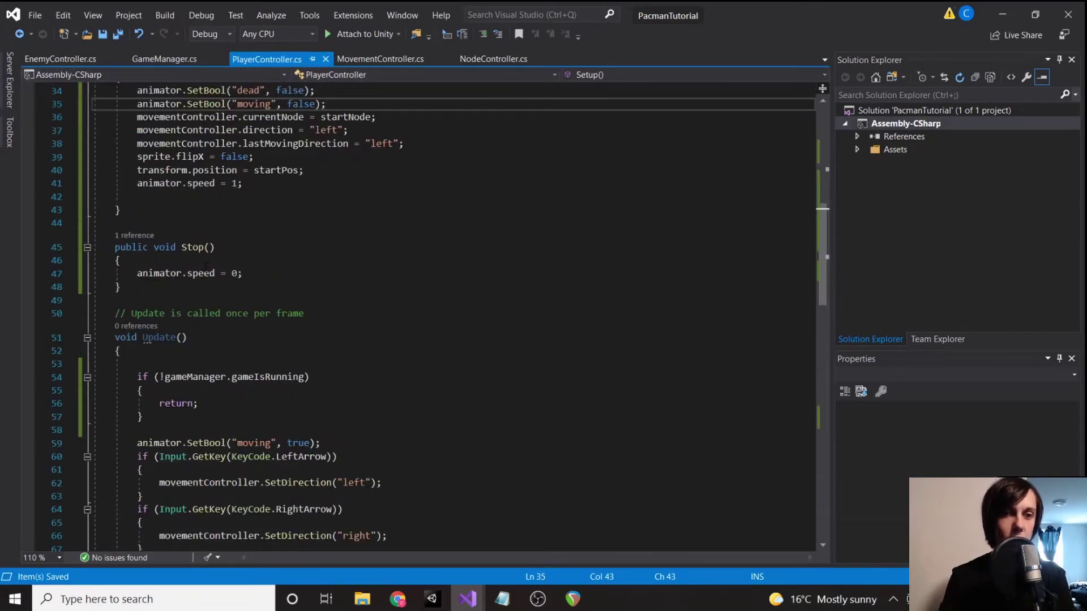
key("ctrl+f")
type("Dea")
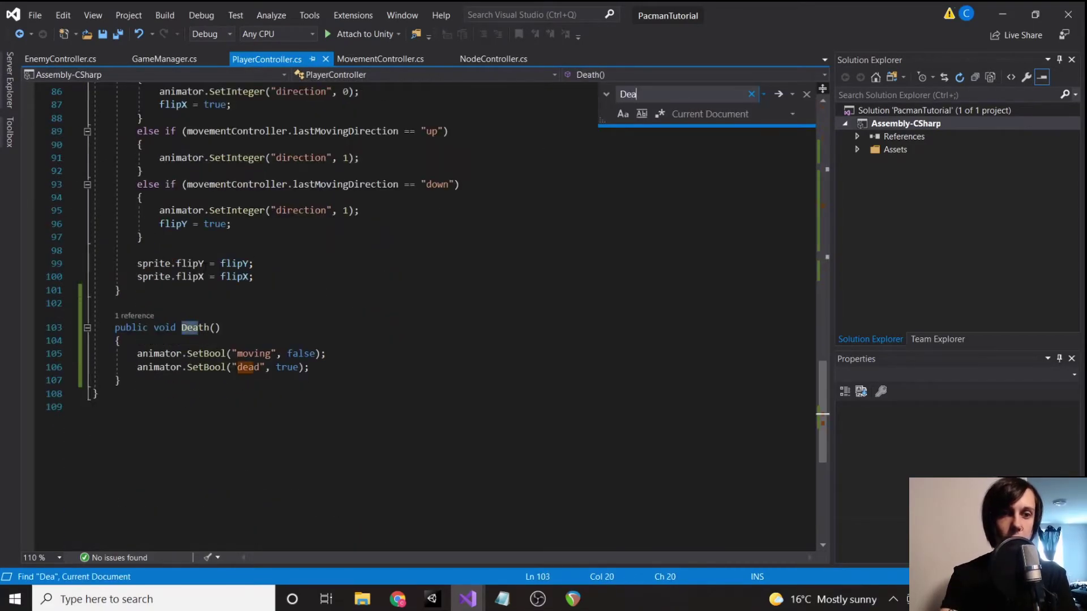
left_click(332, 352)
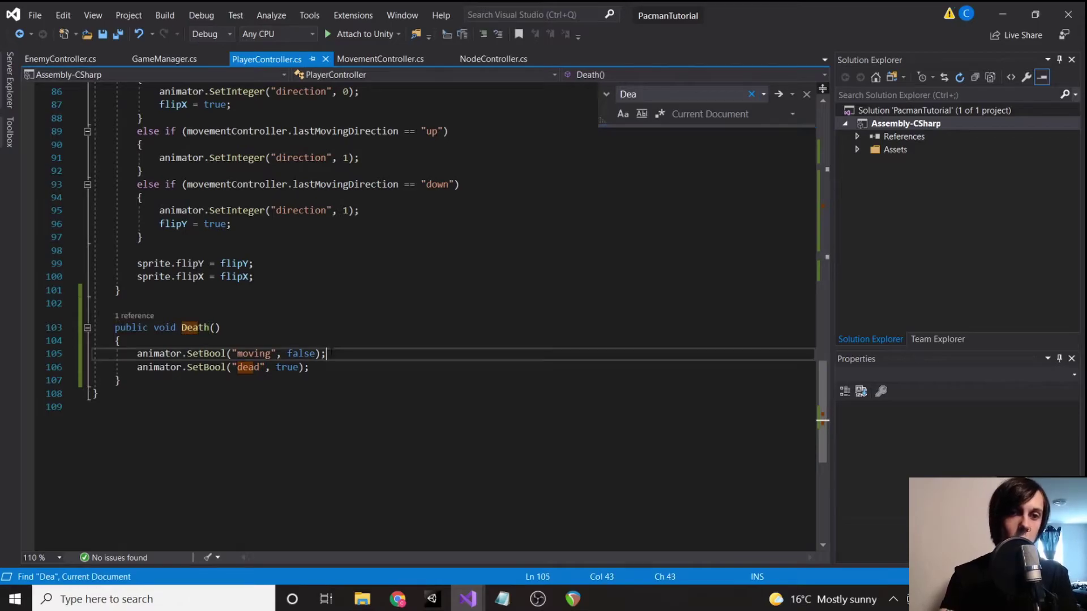
key("Return")
type("animator.speed = ")
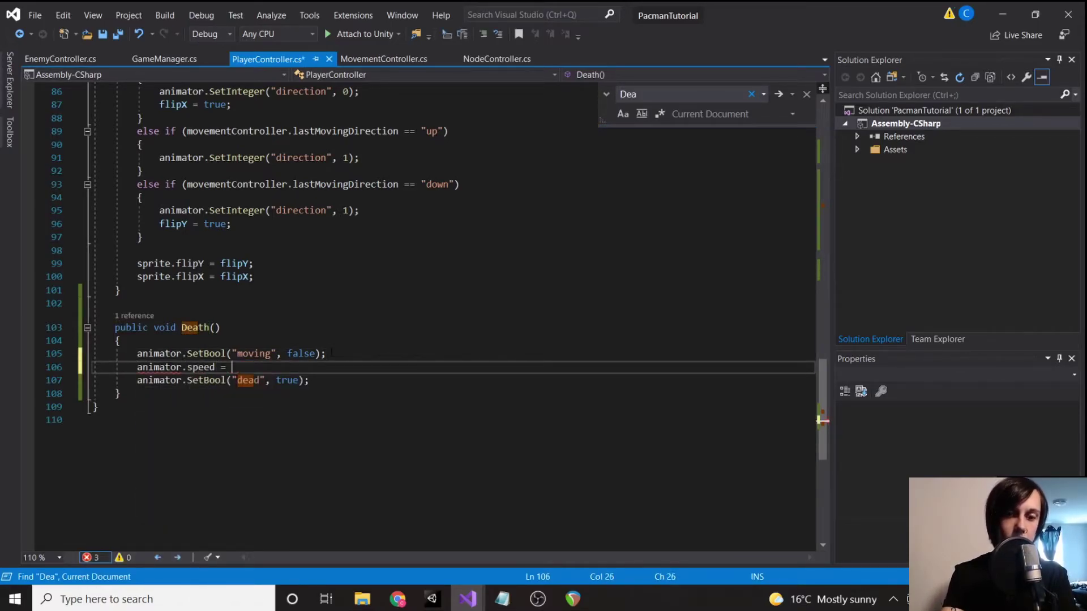
type("1;")
key("ctrl+s")
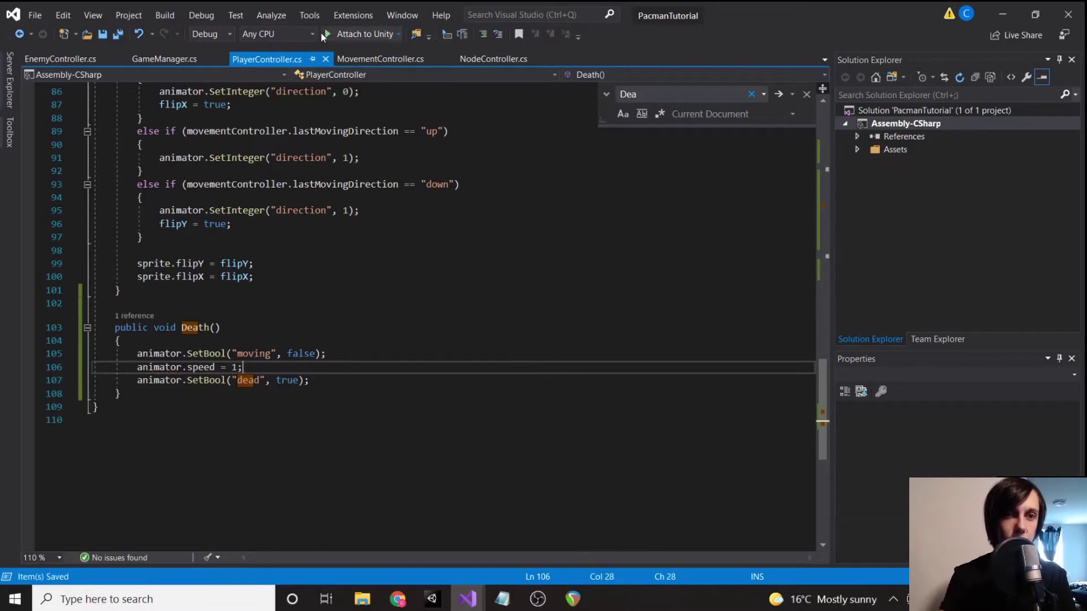
Back in Unity, steer Pac-Man with the arrow keys until he is caught again, then respawns.
left_click(169, 59)
left_click(432, 599)
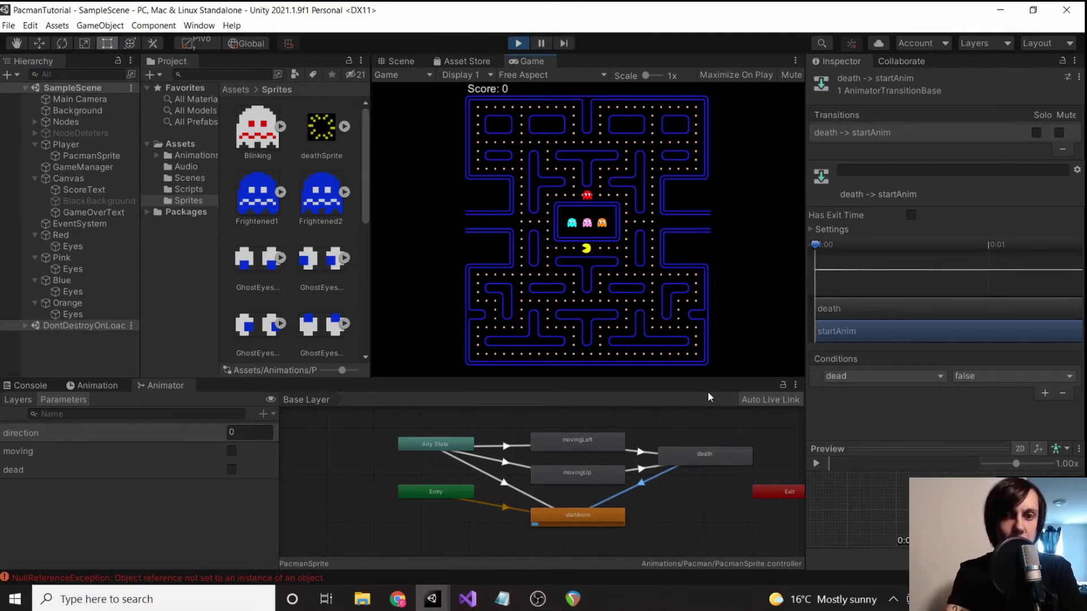
key("Left")
key("Up")
key("Right")
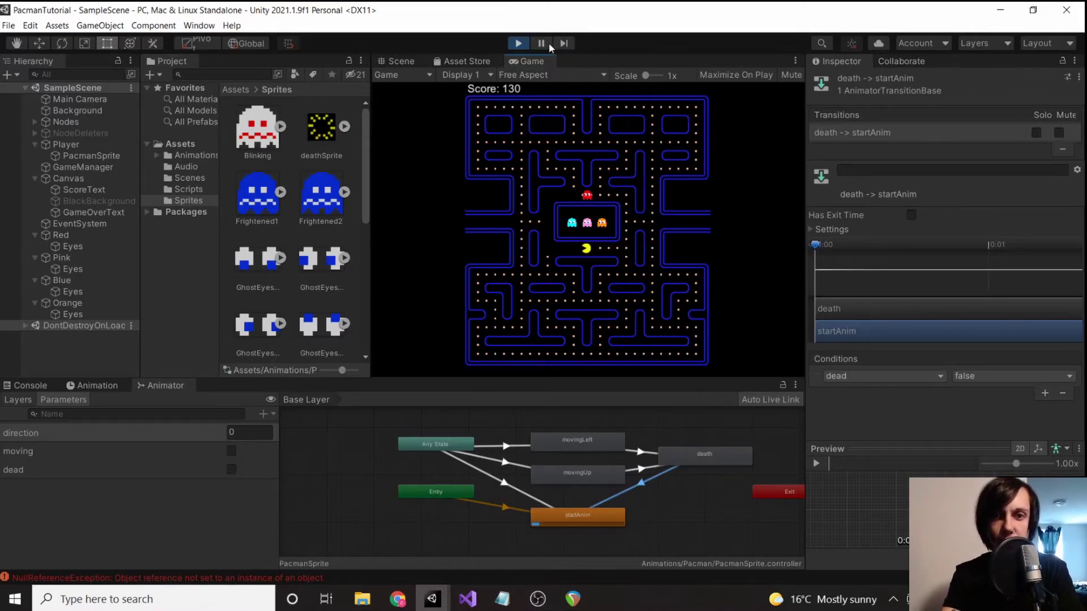
key("Left")
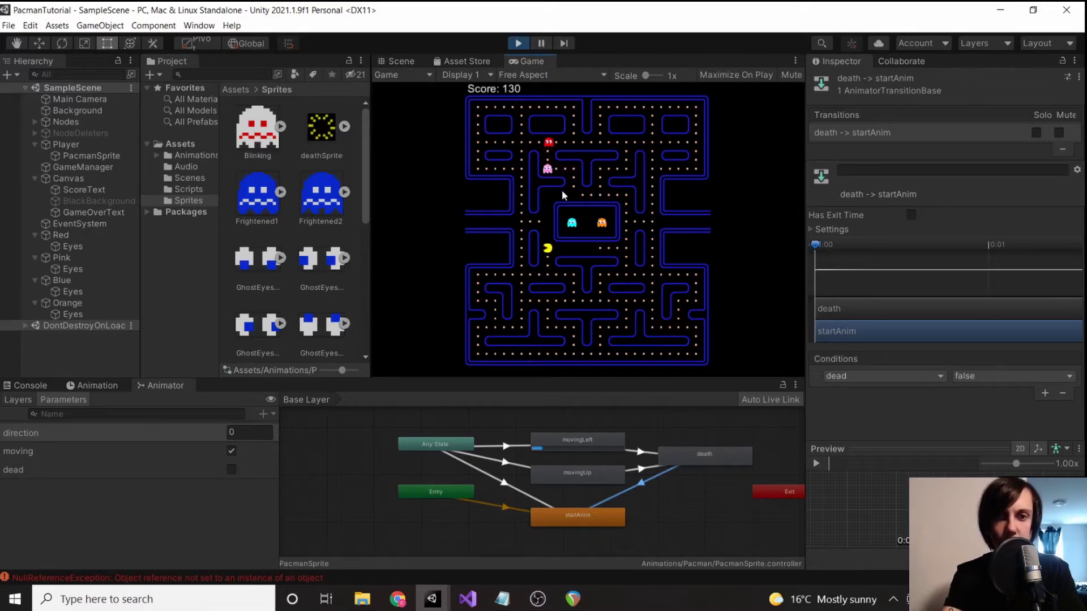
key("Up")
key("Left")
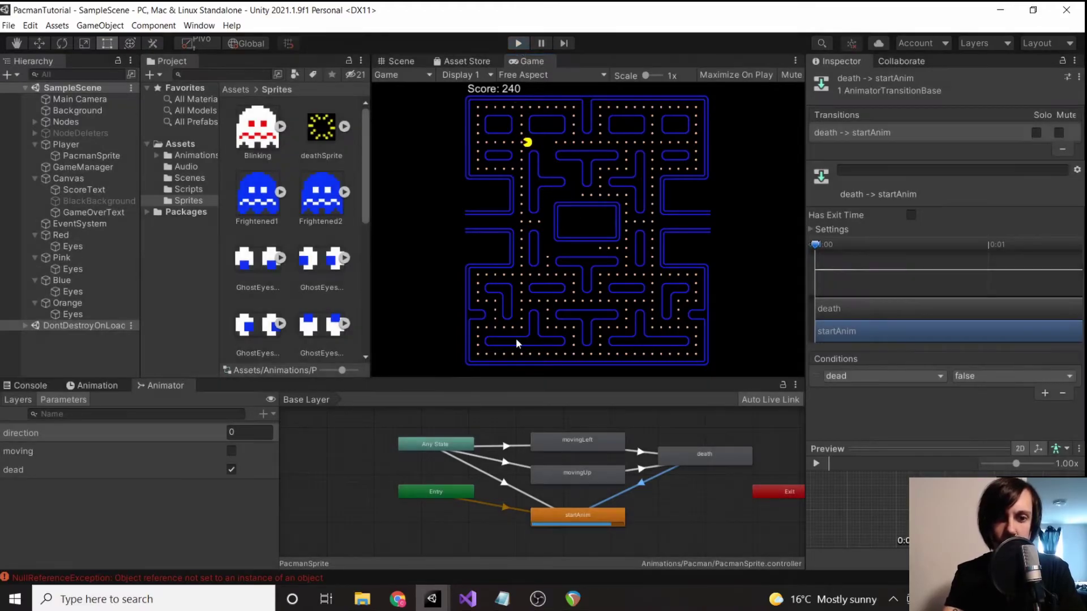
Add a second condition, dead = false, to the Any State→startAnim transition.
left_click(504, 508)
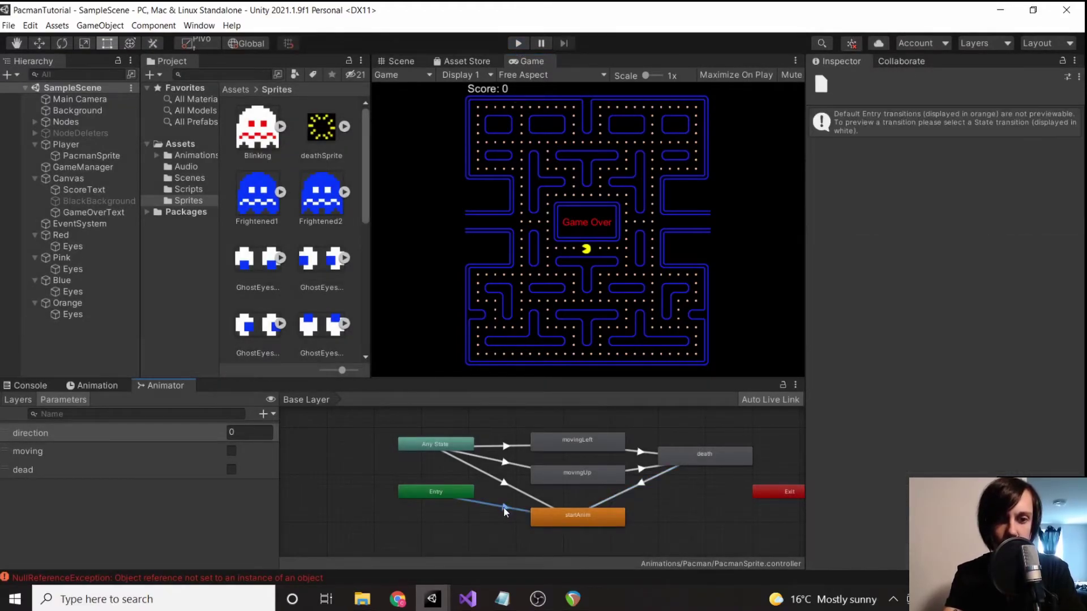
left_click(504, 484)
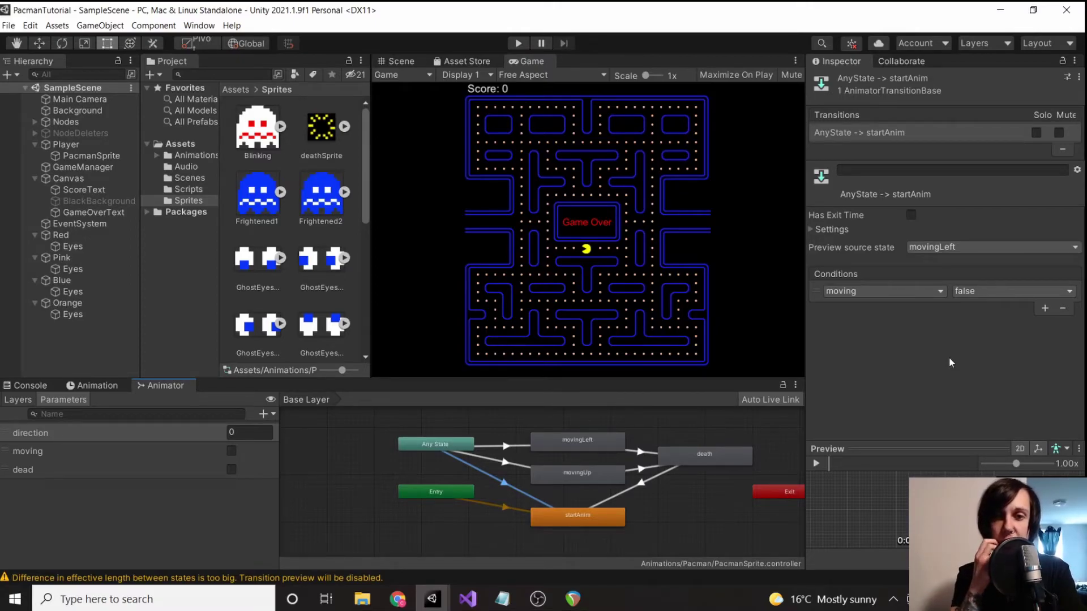
left_click(1046, 308)
left_click(913, 308)
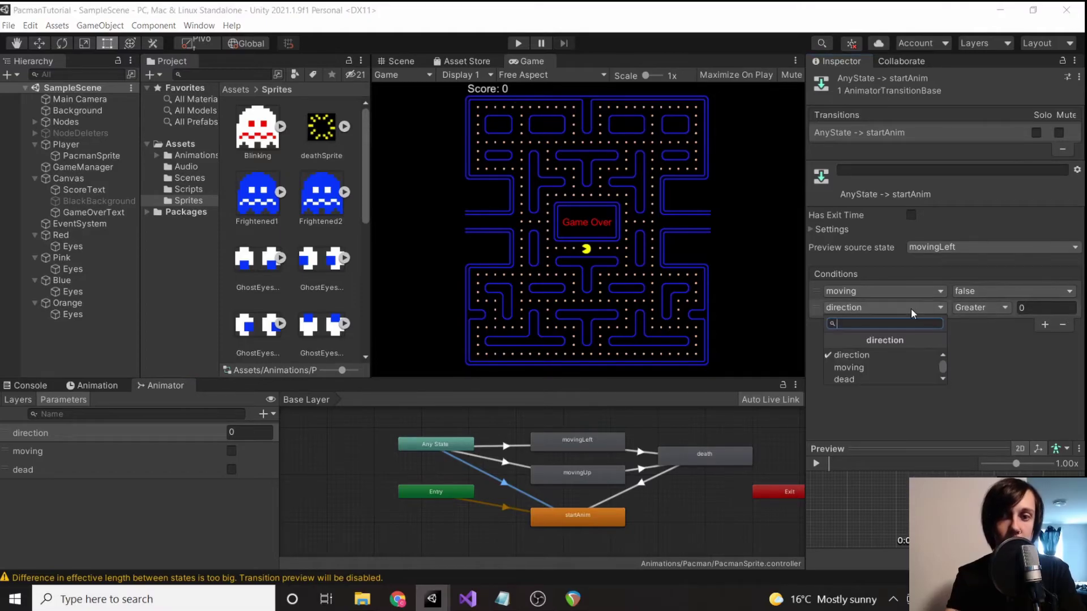
left_click(849, 367)
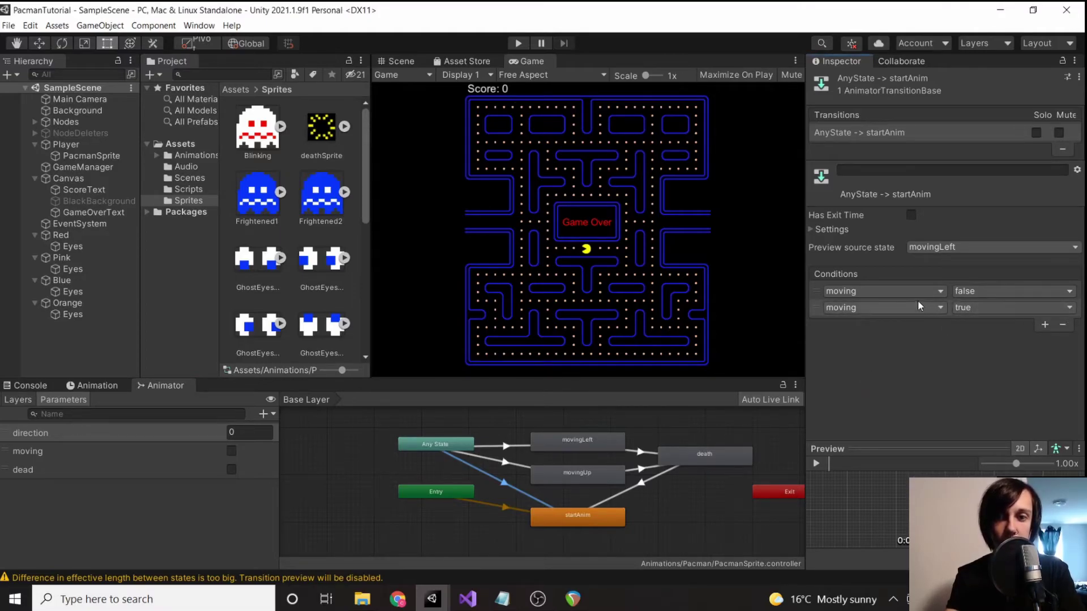
left_click(903, 308)
left_click(853, 378)
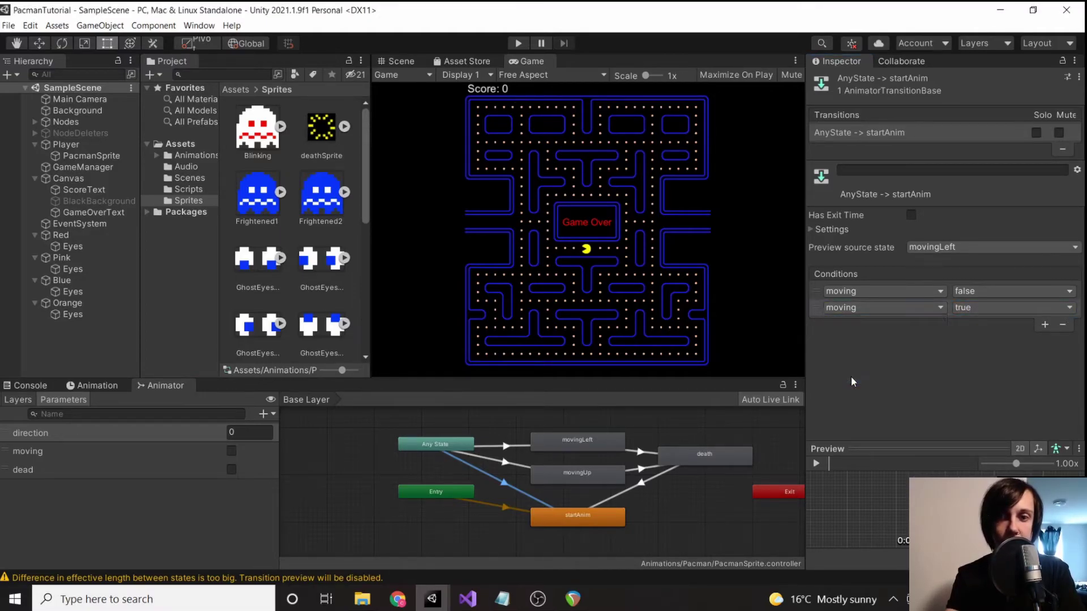
left_click(995, 307)
left_click(980, 340)
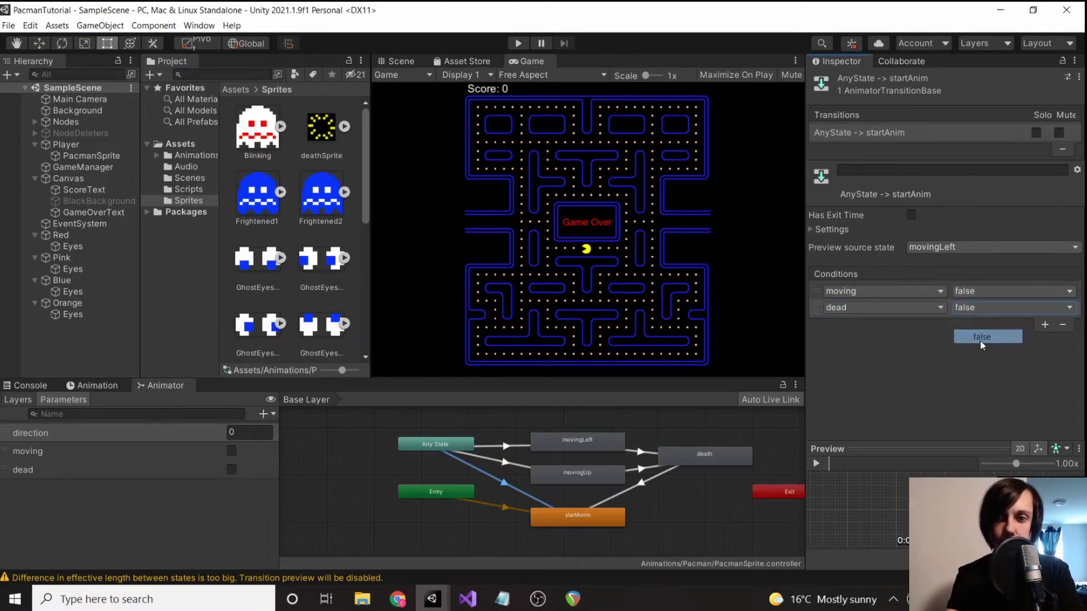
Run and stop play mode, then expand the movingLeft→death transition's timing Settings.
left_click(518, 44)
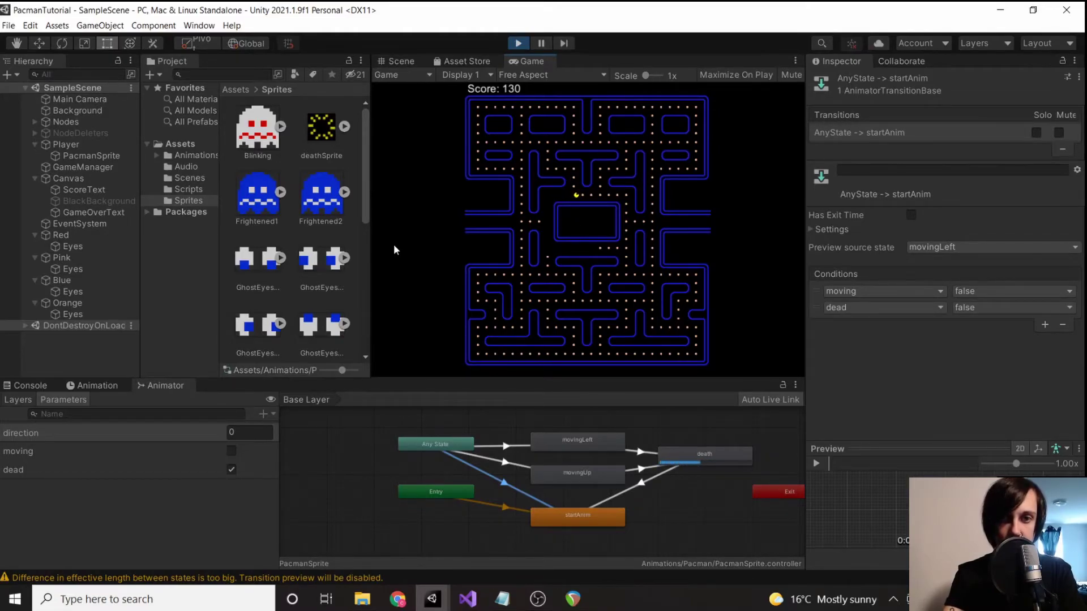
left_click(517, 43)
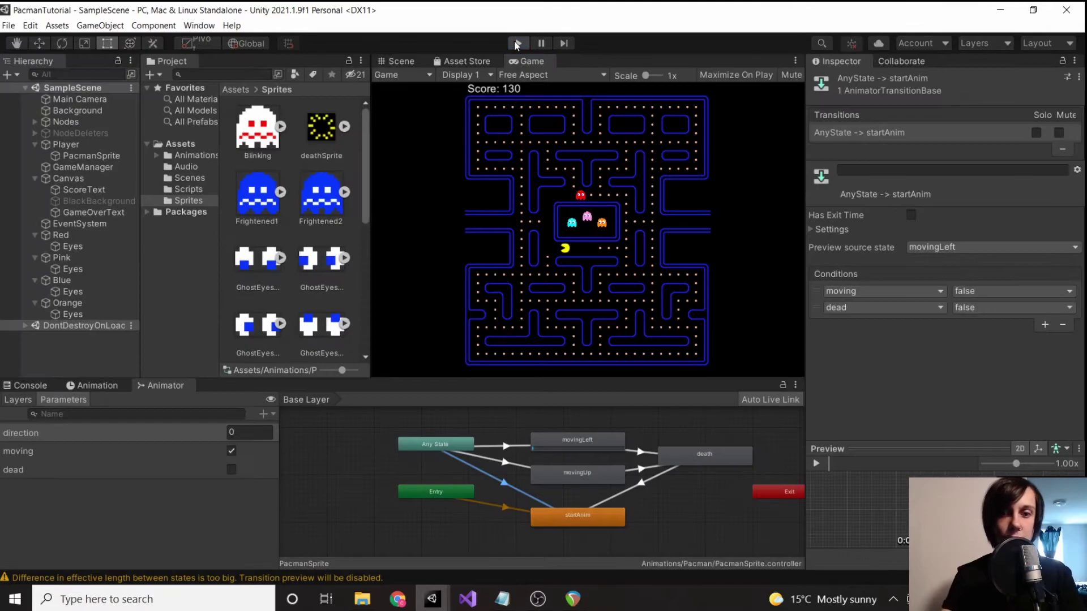
left_click(650, 454)
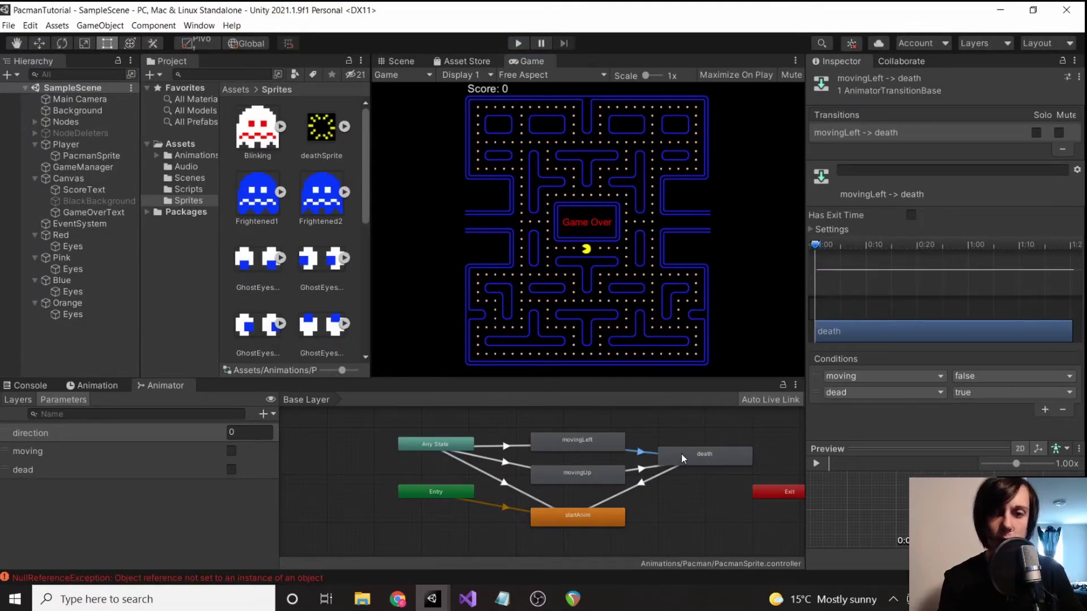
left_click(812, 230)
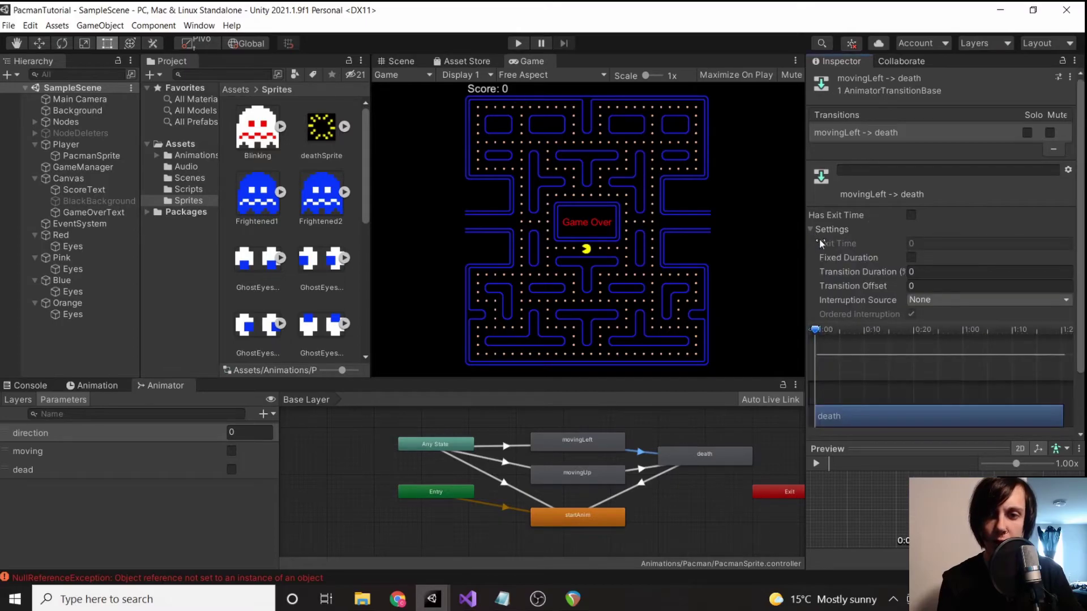
scroll(819, 239, "down", 3)
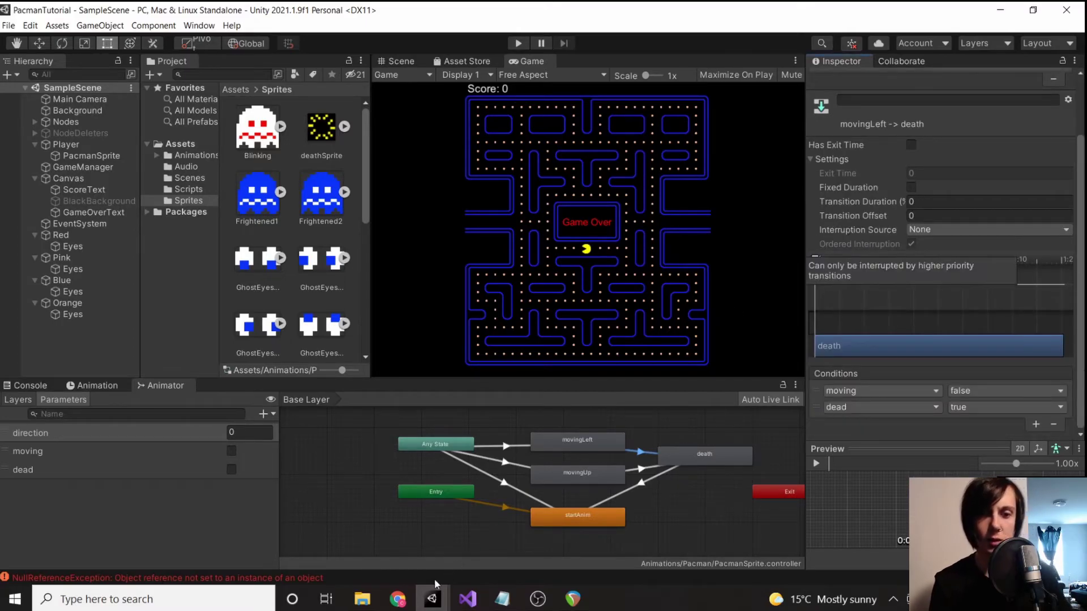
In Chrome, search Google for 'unity stop animation from looping'.
left_click(398, 599)
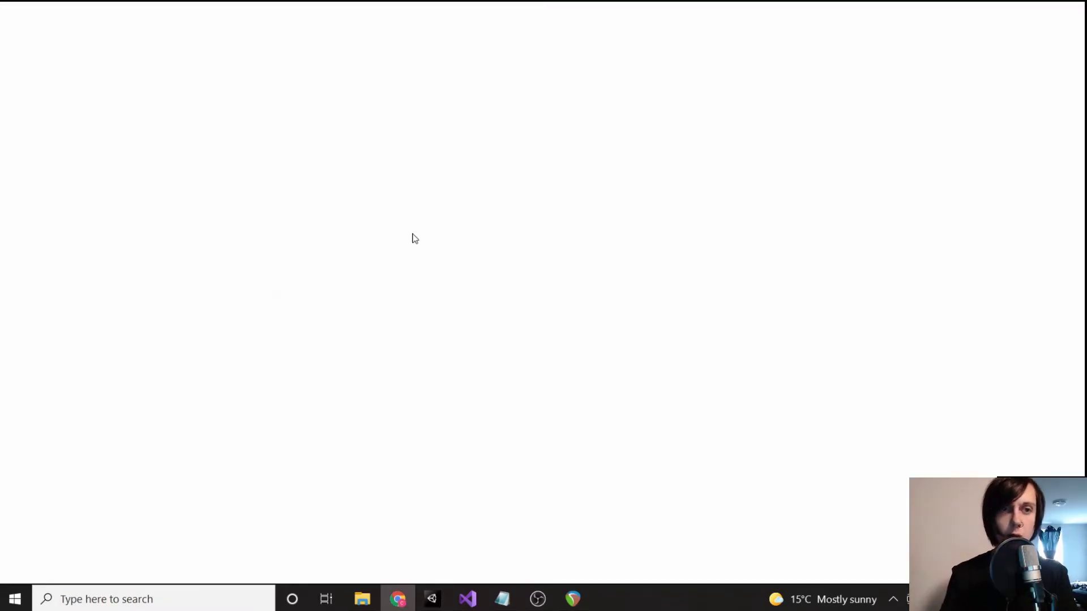
type("g")
key("Return")
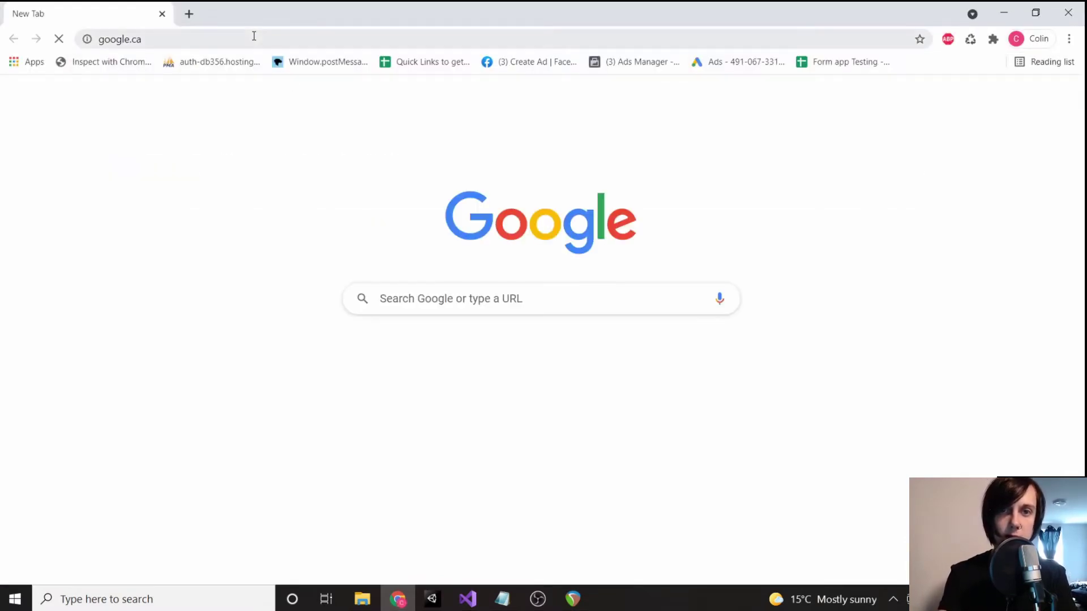
type("u")
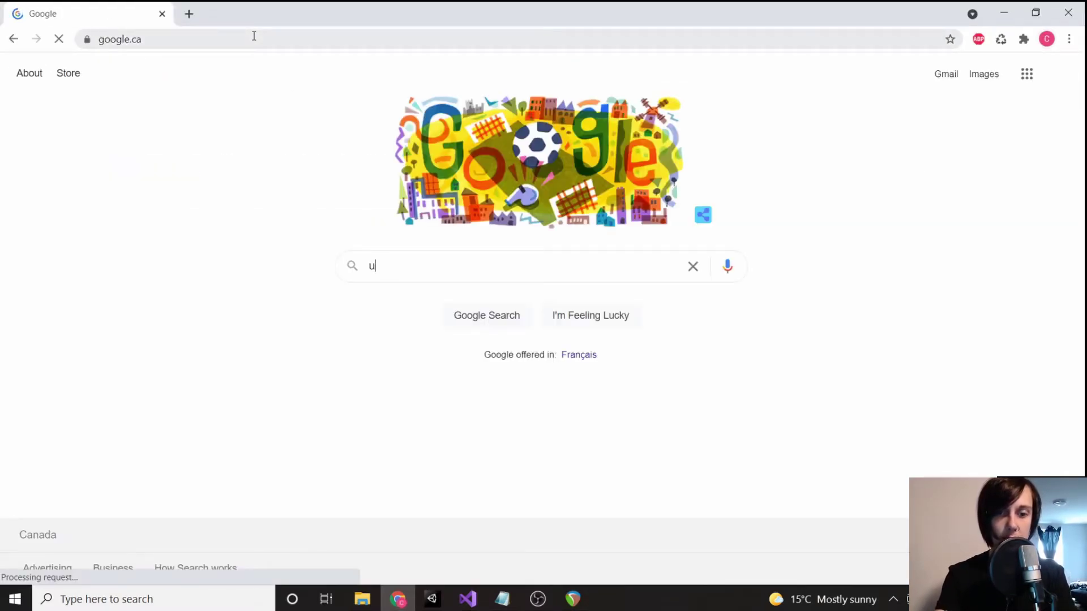
type("nity stop an")
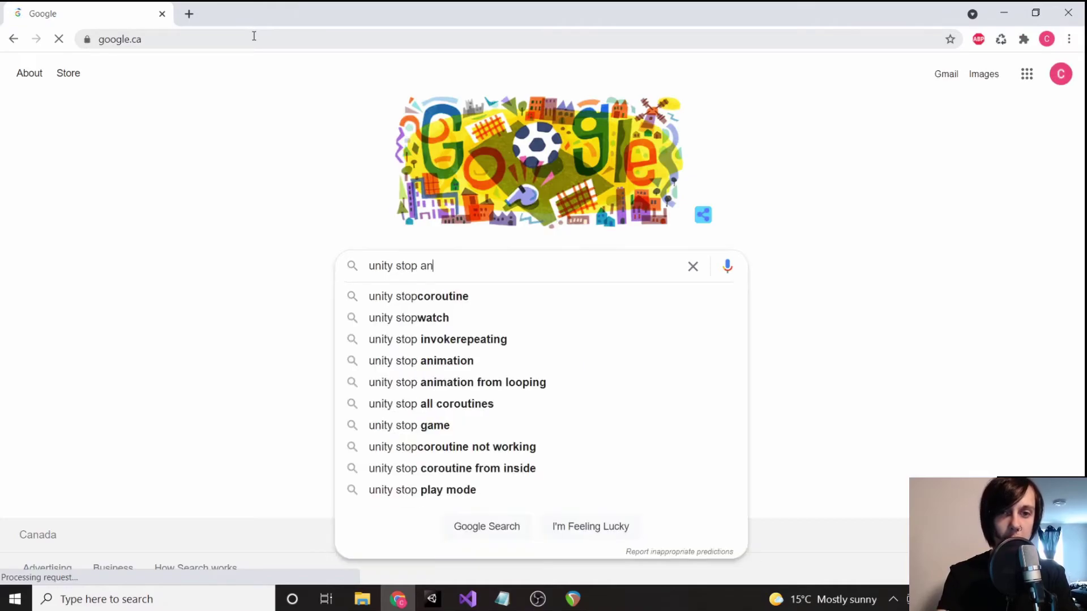
type("imation from looping")
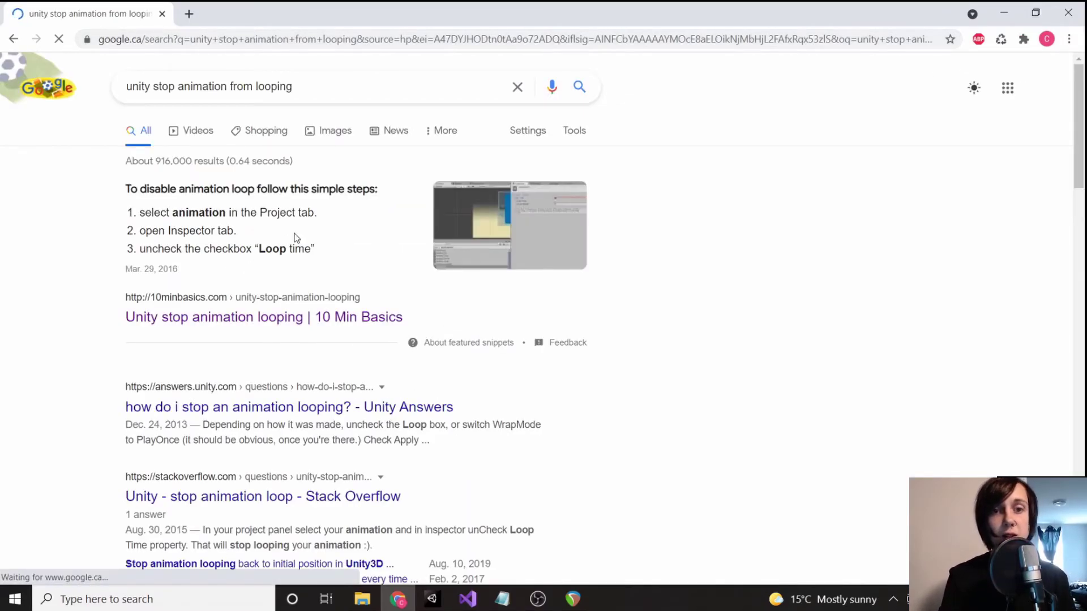
Read the article's steps on unchecking Loop time, then return to Unity.
left_click(293, 318)
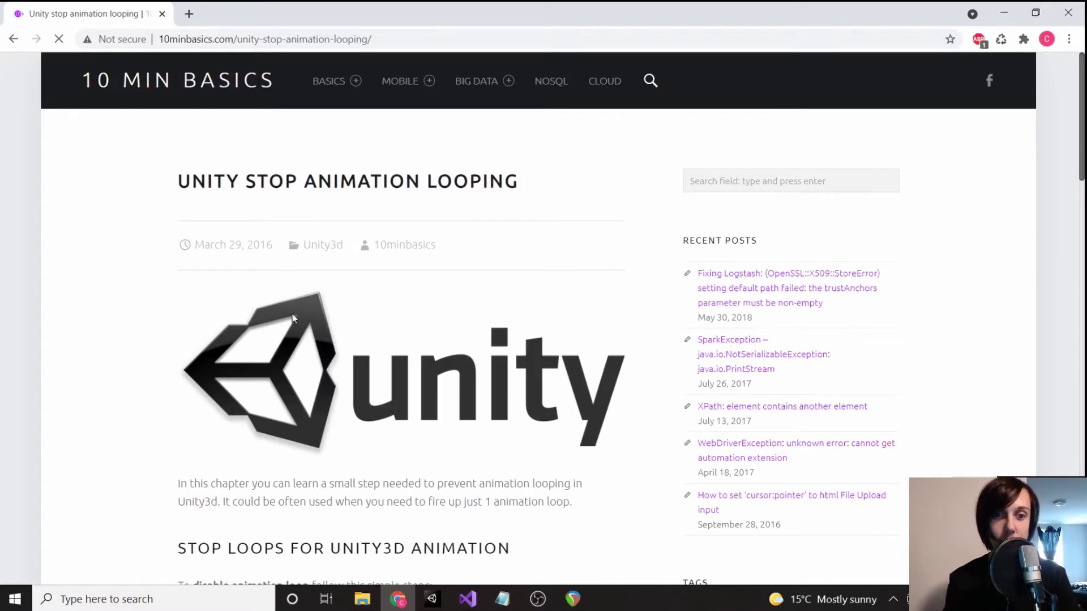
scroll(292, 313, "down", 7)
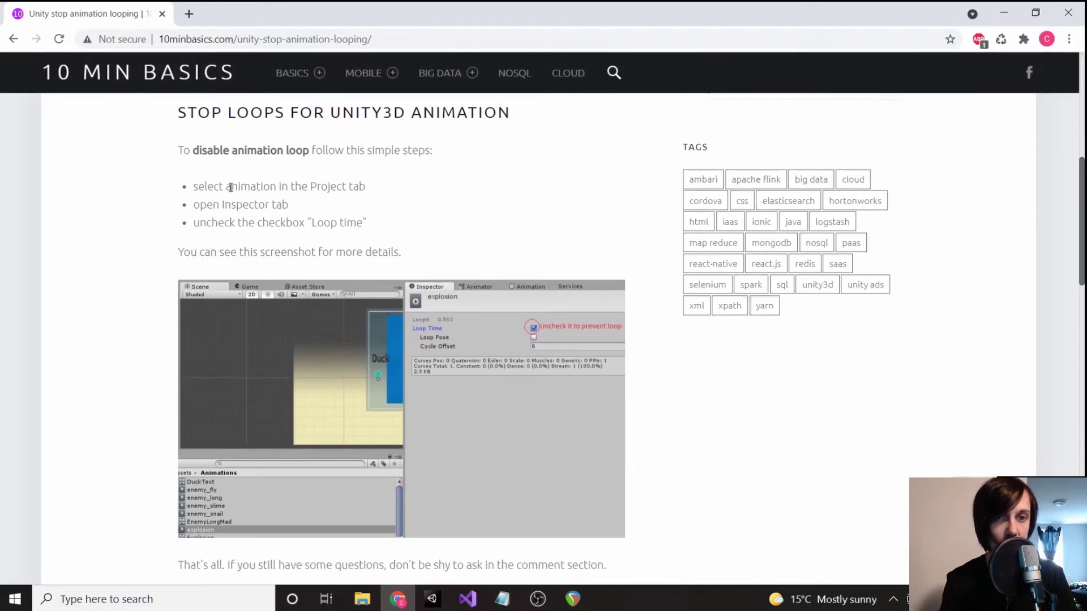
left_click_drag(249, 187, 221, 205)
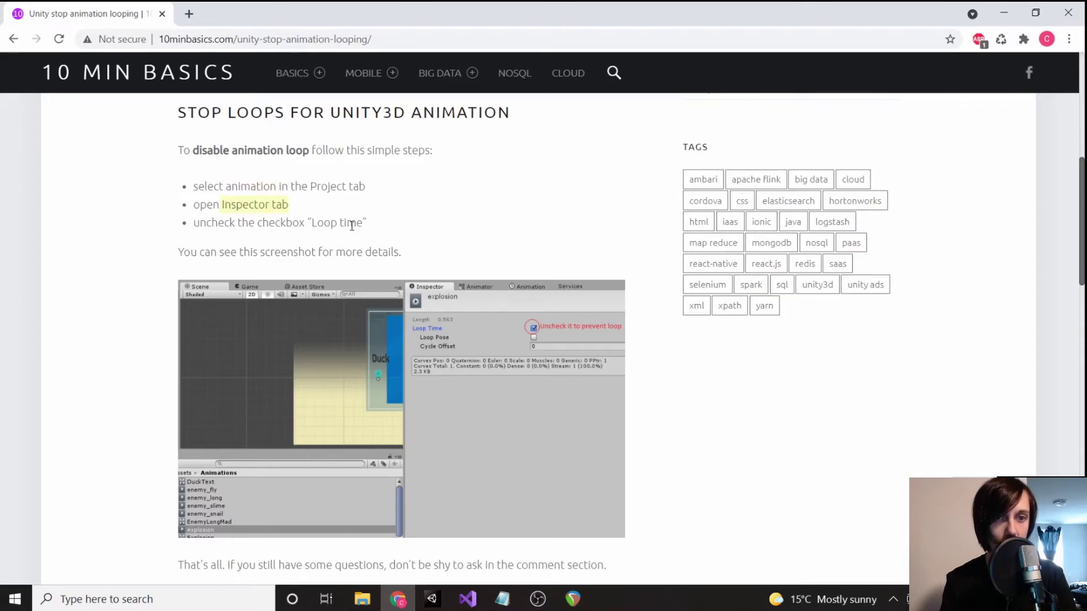
left_click_drag(366, 225, 263, 223)
left_click(381, 243)
mouse_move(431, 599)
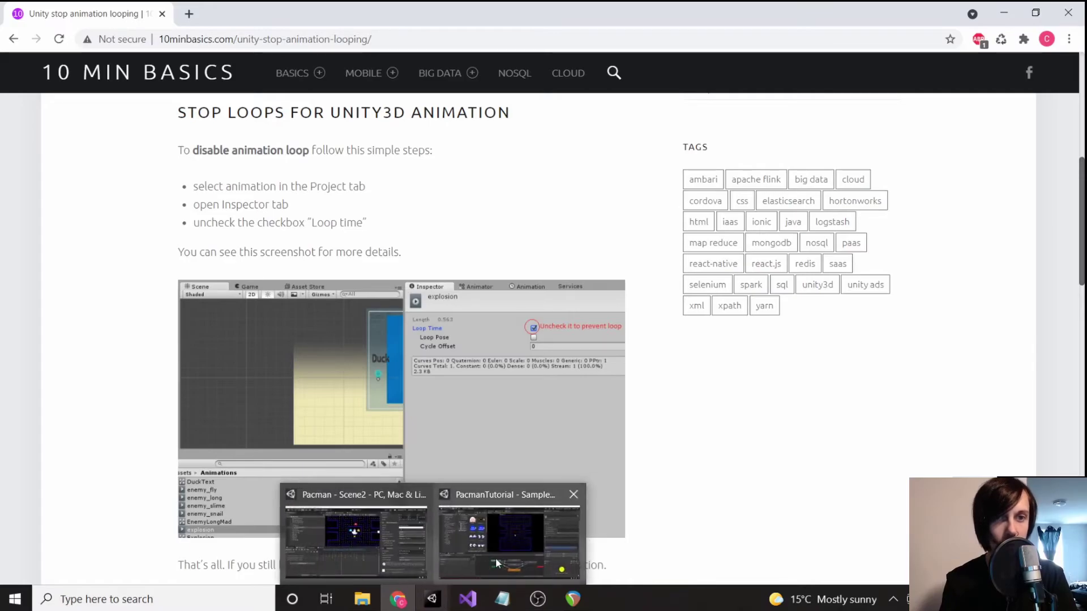
left_click(515, 533)
Bring up the Animation timeline panel, checking the tutorial page in the browser alongside.
left_click(103, 388)
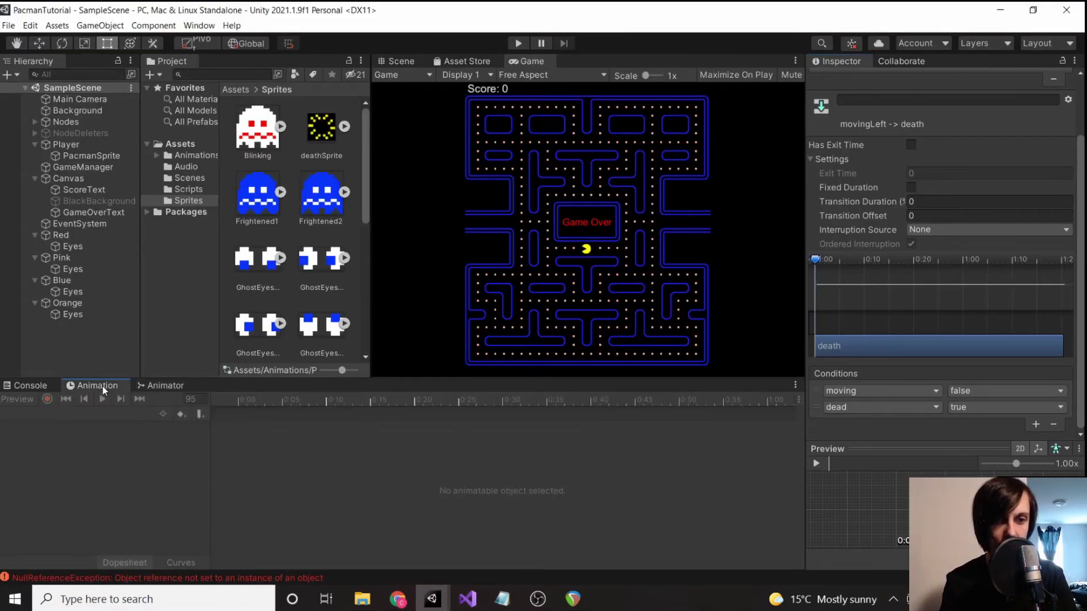
left_click(397, 603)
left_click(397, 603)
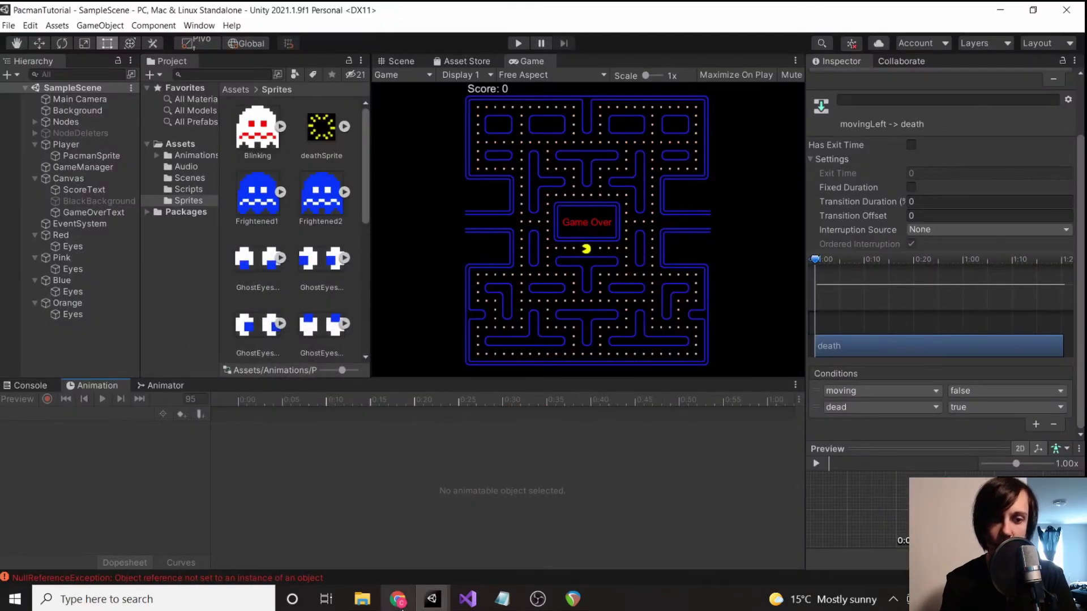
left_click(398, 601)
left_click(398, 601)
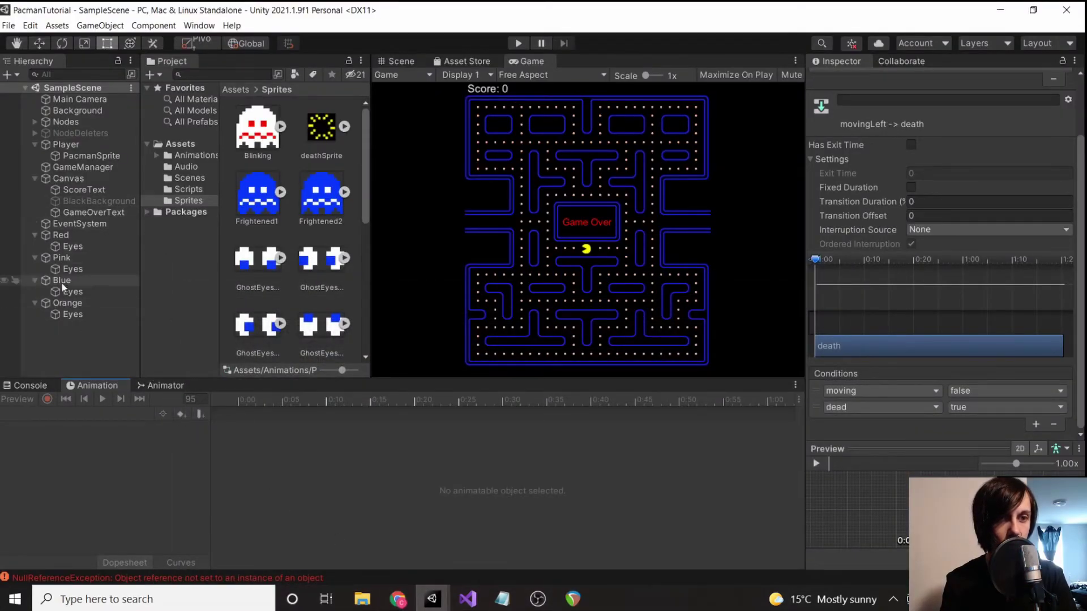
Select PacmanSprite and switch the timeline to its 'death' clip, showing Rotation, Scale and Sprite tracks.
left_click(90, 159)
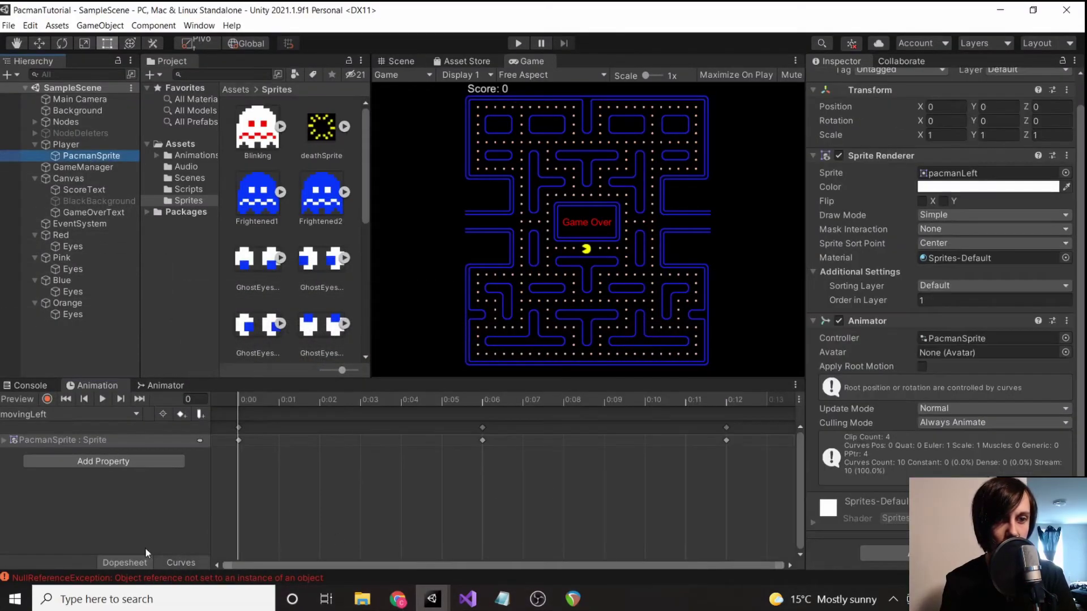
left_click(62, 415)
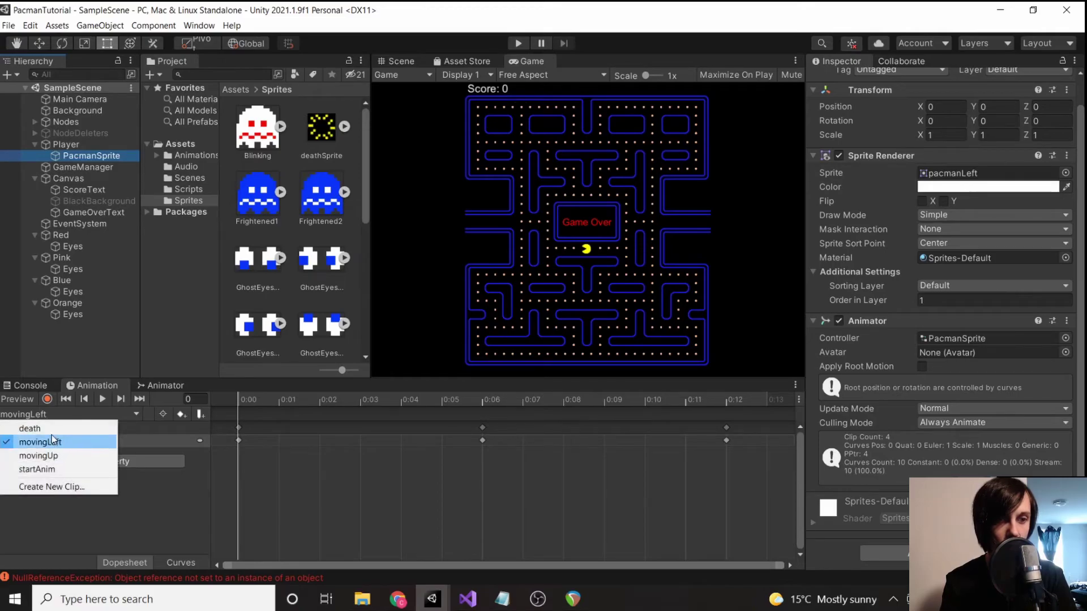
left_click(47, 433)
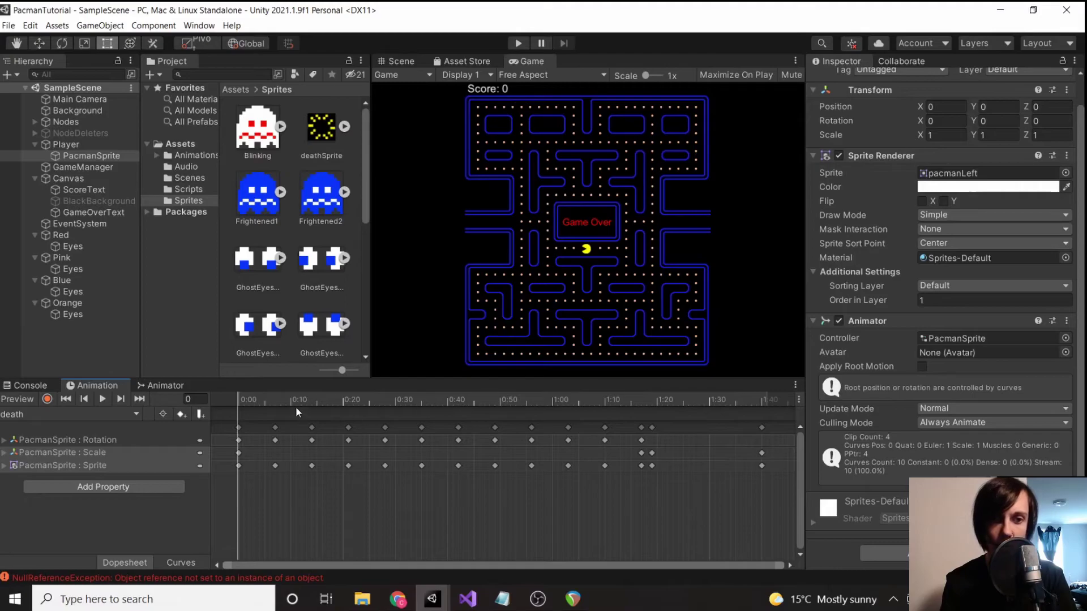
scroll(957, 260, "up", 1)
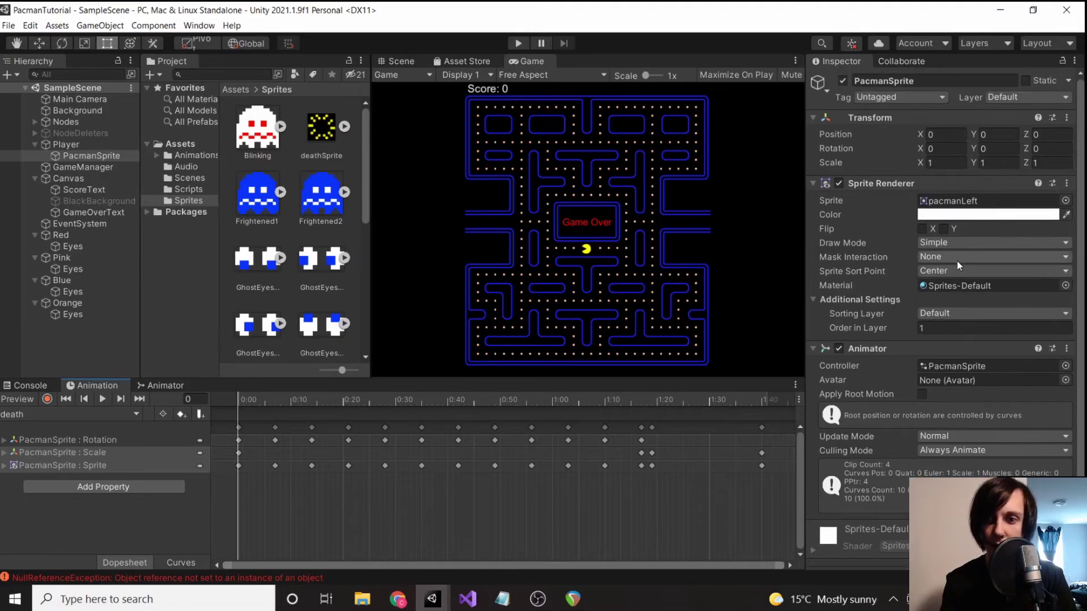
scroll(958, 265, "down", 1)
left_click(398, 600)
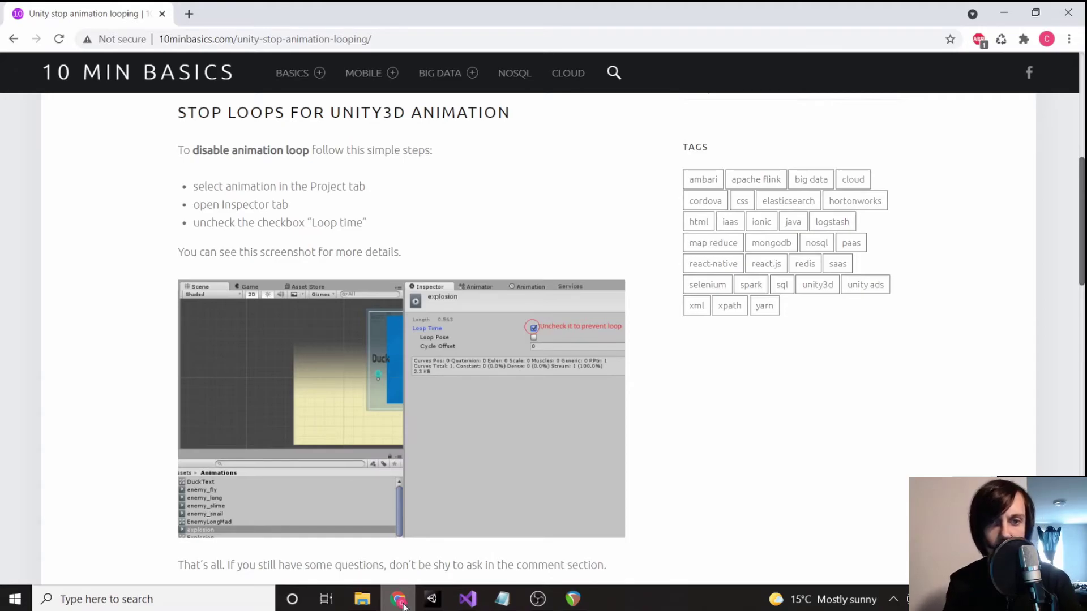
left_click(398, 599)
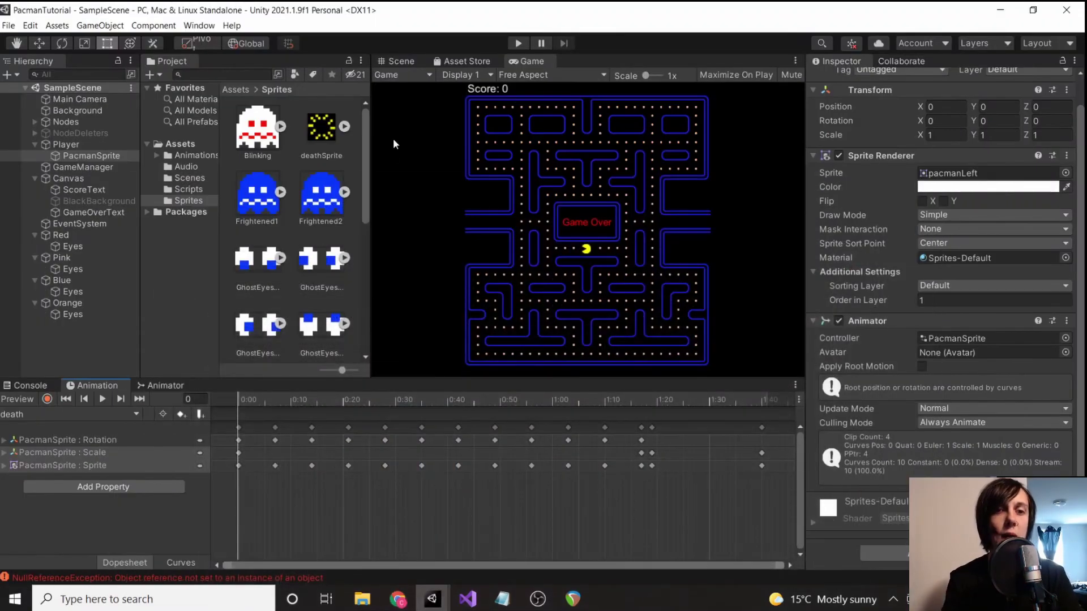
Uncheck Loop Time on the Assets > Animations > Pacman 'death' clip and enter Play mode.
left_click(196, 154)
double_click(249, 131)
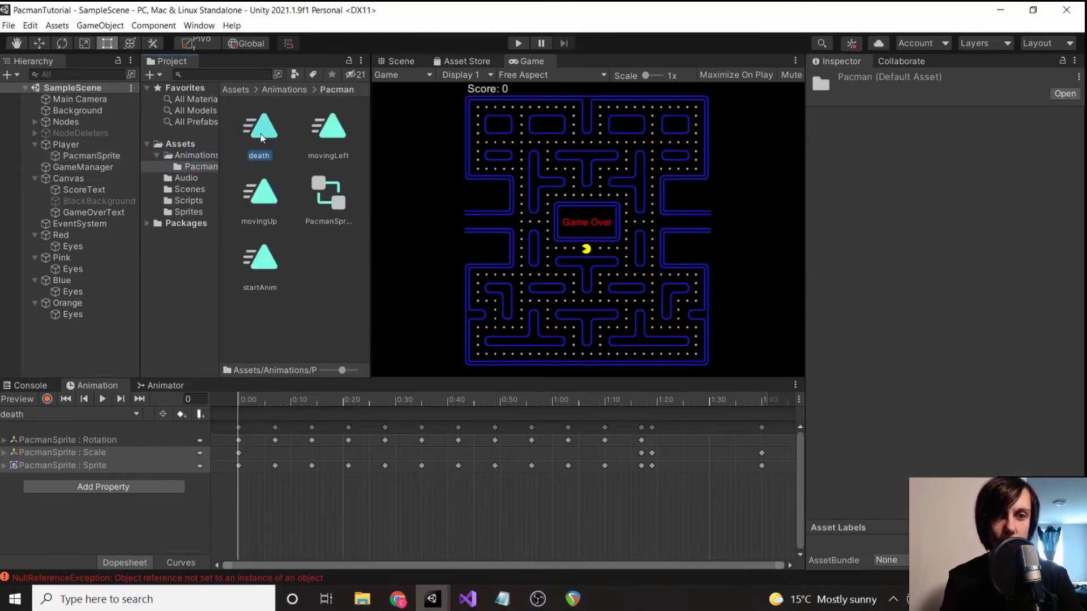
left_click(261, 136)
left_click(920, 132)
left_click(921, 130)
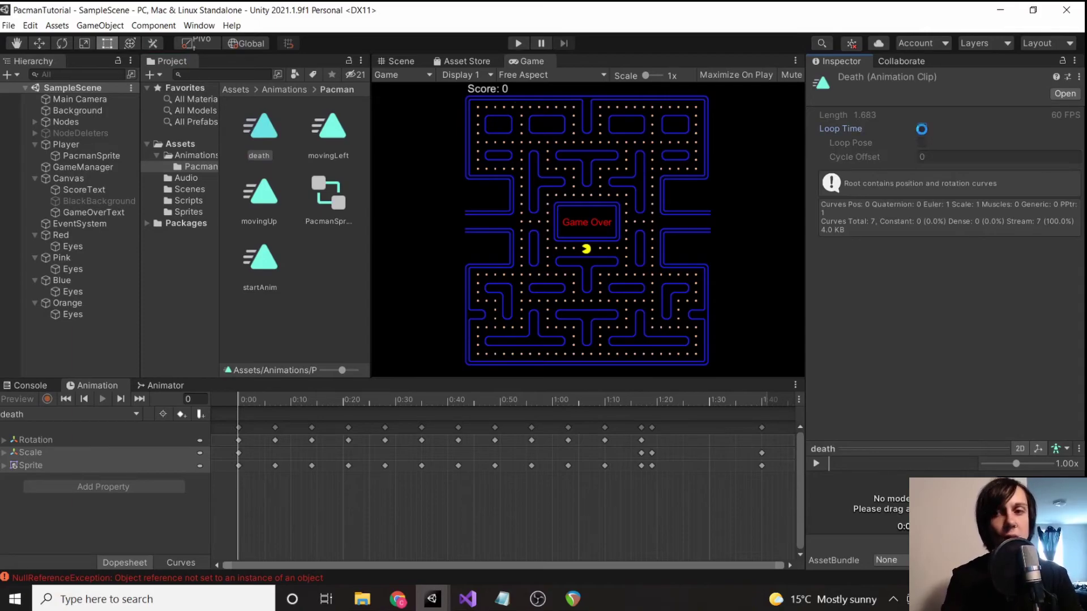
left_click(518, 43)
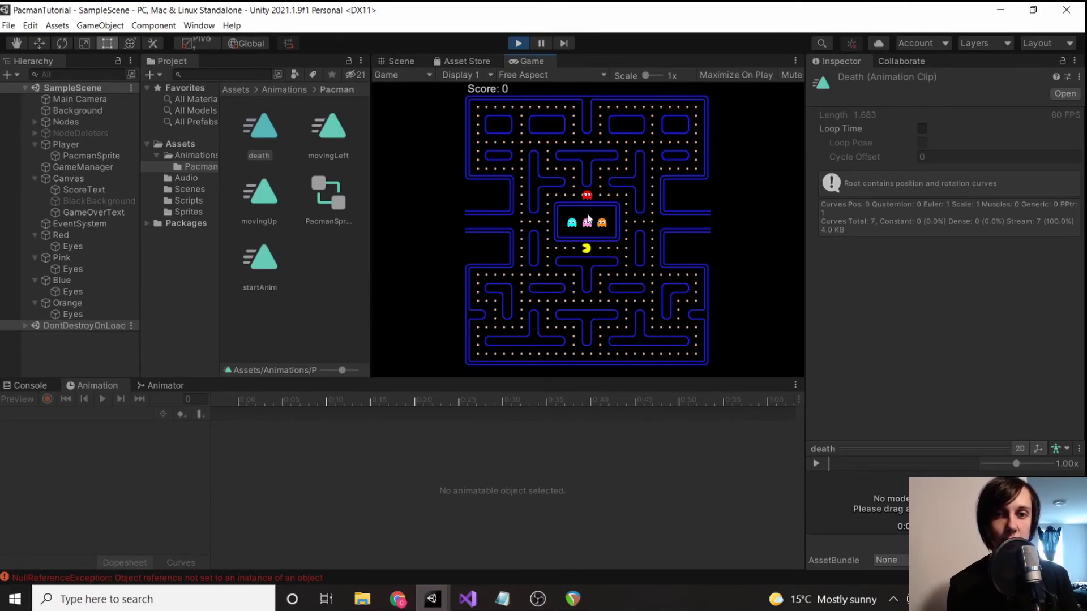
Steer Pac-Man with the Left, Up and Right arrows, then view the Animator state graph.
key("Left")
key("Up")
key("Right")
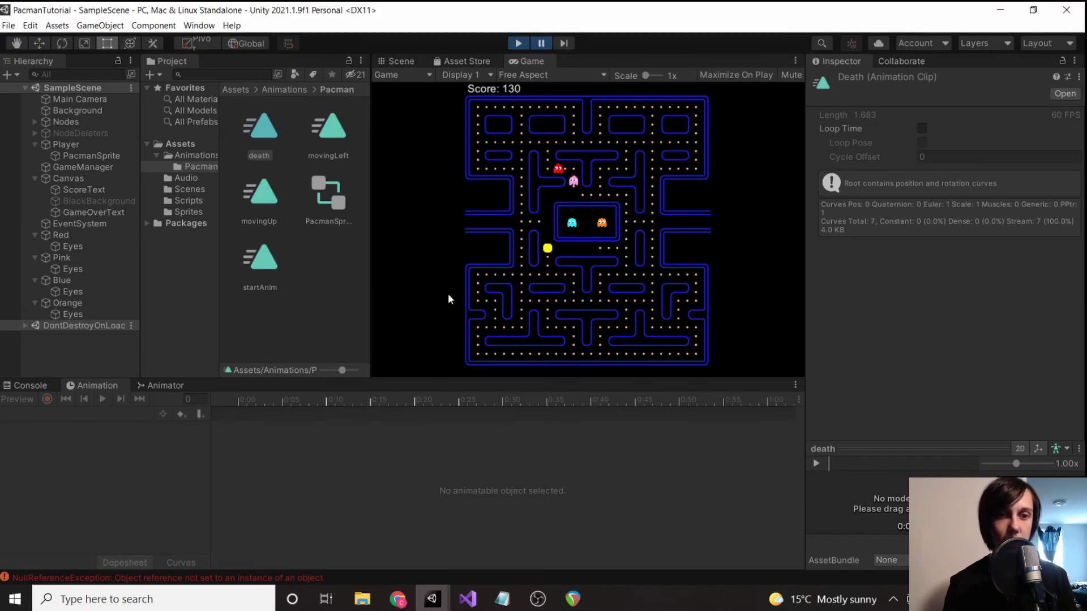
left_click(165, 390)
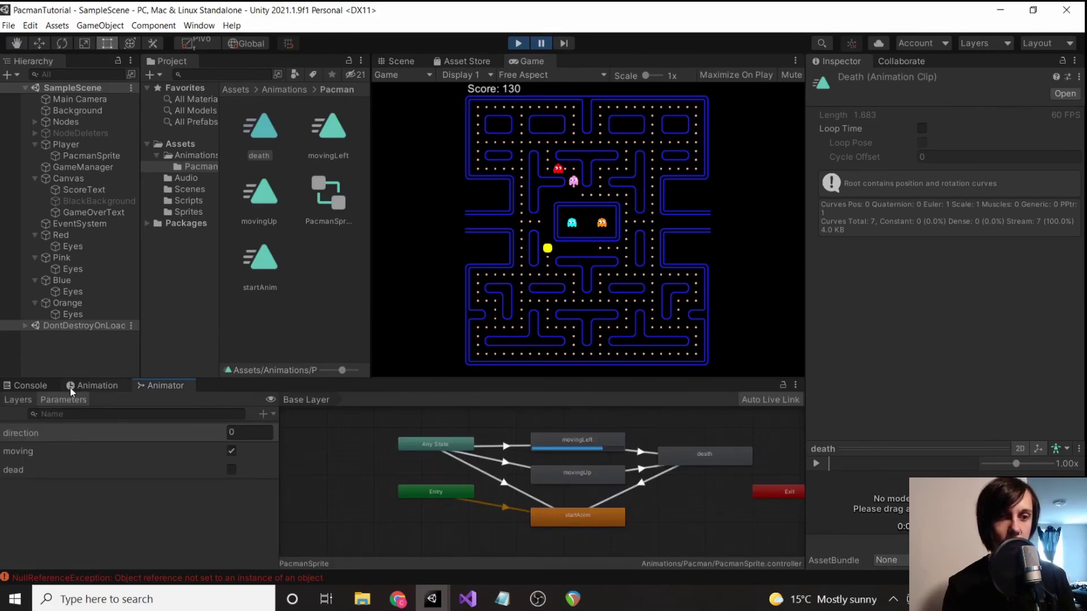
Move the death clip's playhead one frame past its last keyframes in the Animation timeline.
left_click(95, 386)
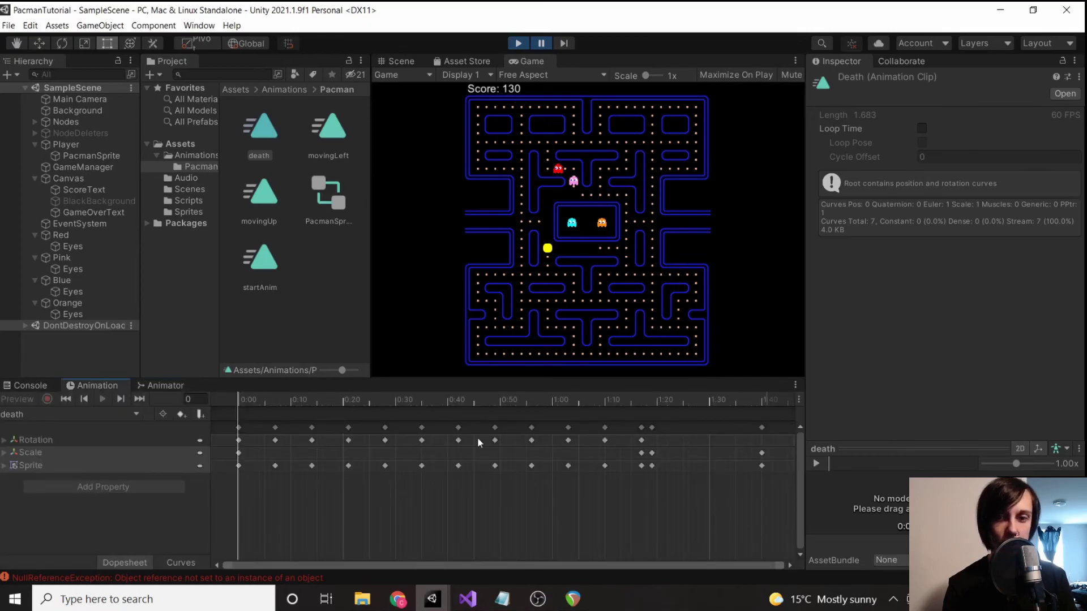
scroll(624, 422, "down", 3)
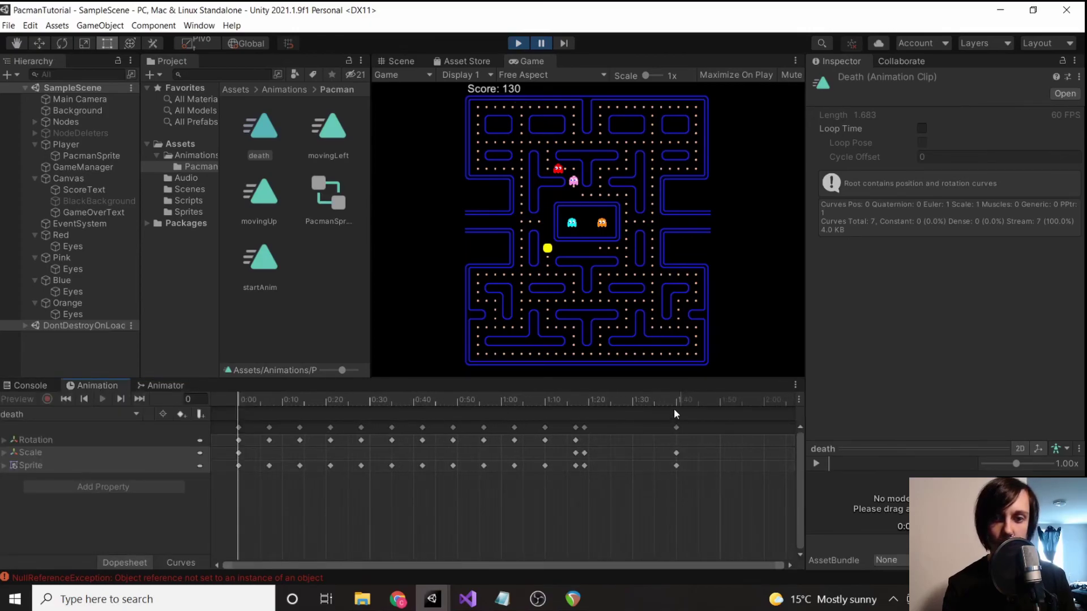
left_click(675, 402)
key("f")
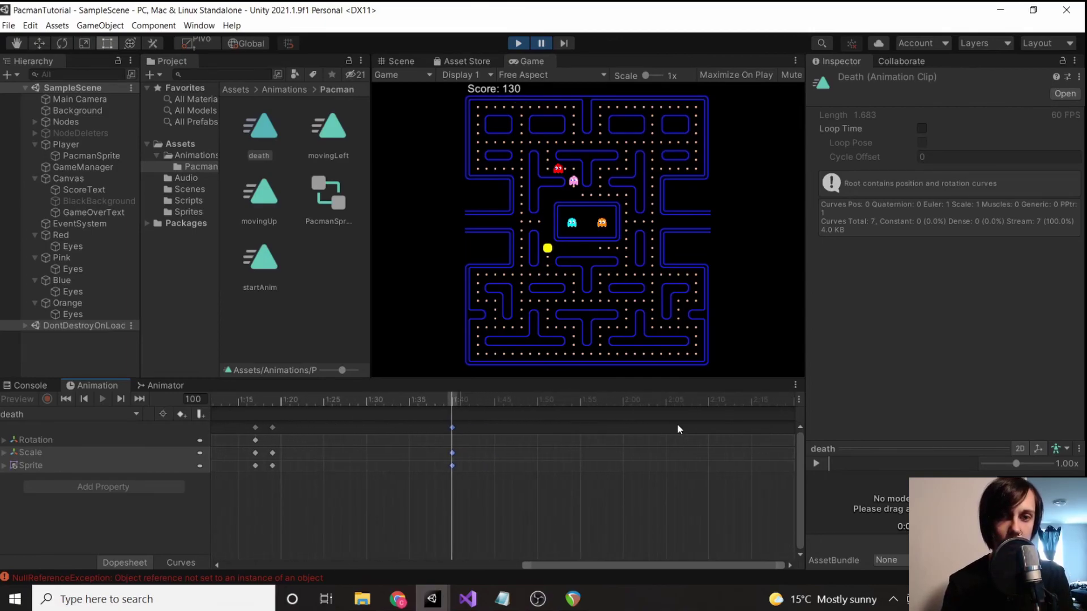
left_click(460, 400)
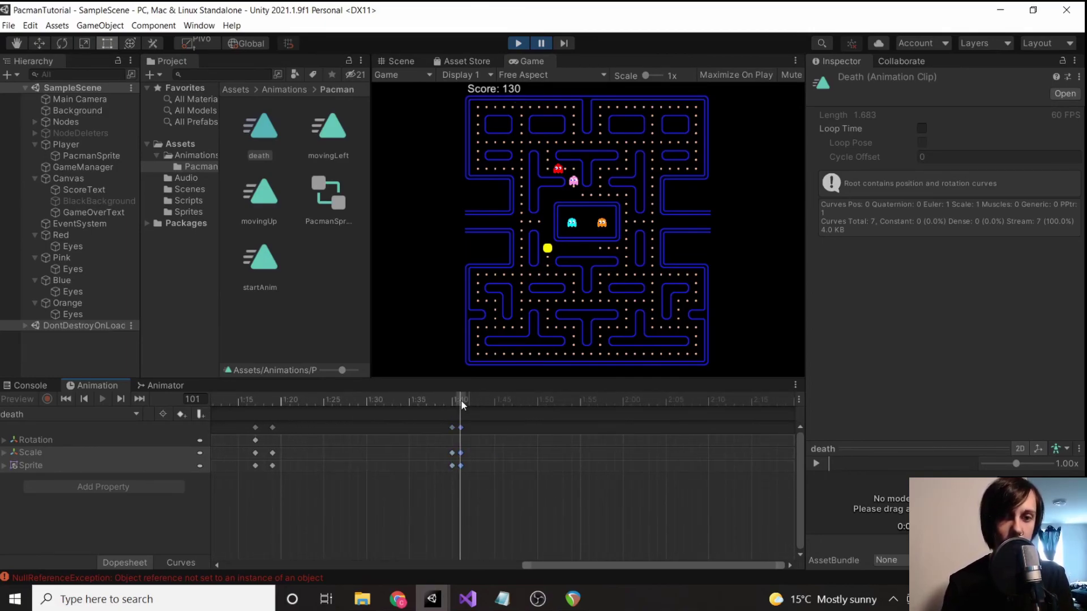
Exit Play mode, start recording, and set PacmanSprite's Scale X to 0.
key("ctrl+p")
left_click(47, 399)
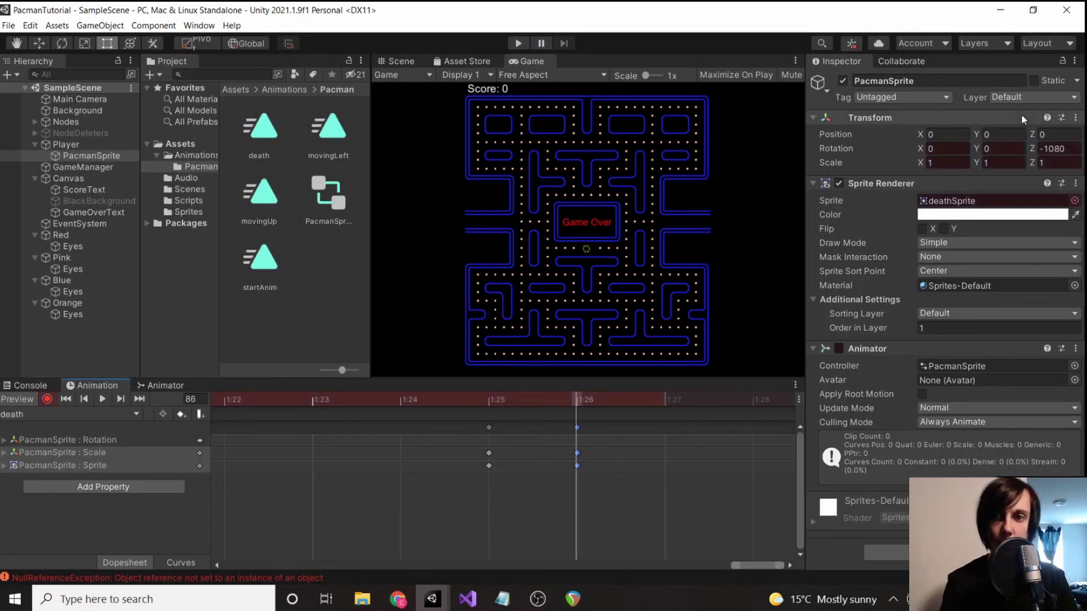
left_click(955, 164)
type("0")
key("Tab")
Set Scale Y to 0, stop recording, and start Play mode again.
type("0")
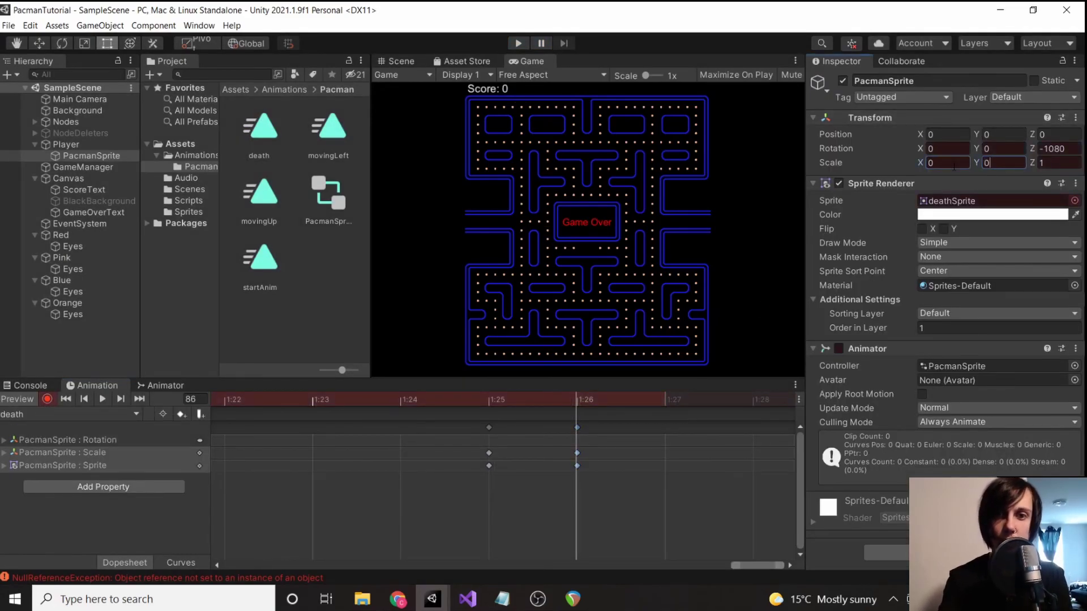
left_click(48, 399)
key("ctrl+p")
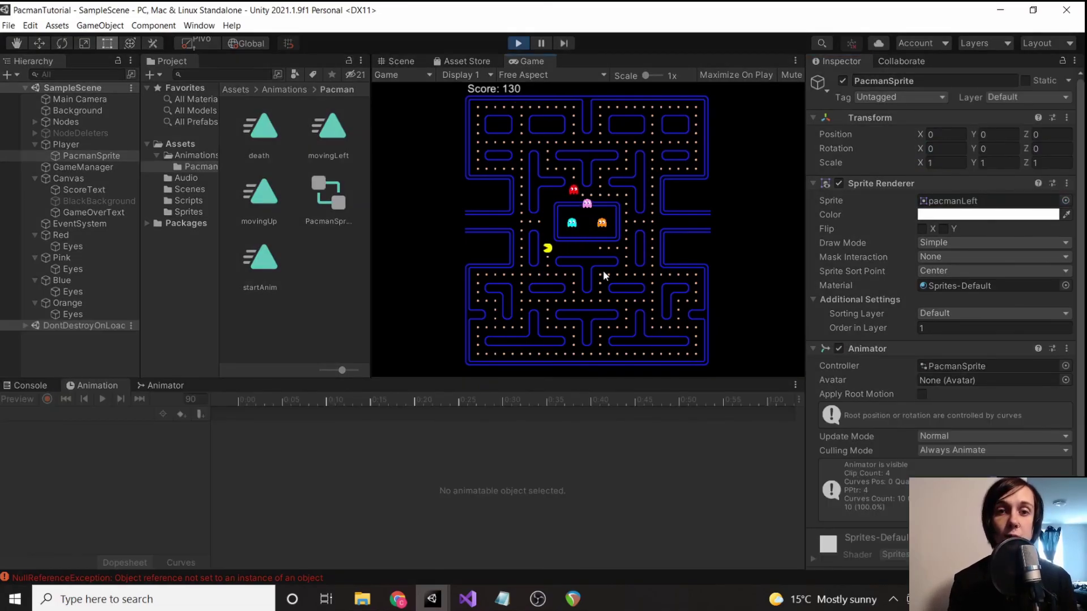
Play-test with GameManager's score, lives and pellet values in view, steering Pac-Man until caught.
key("Up")
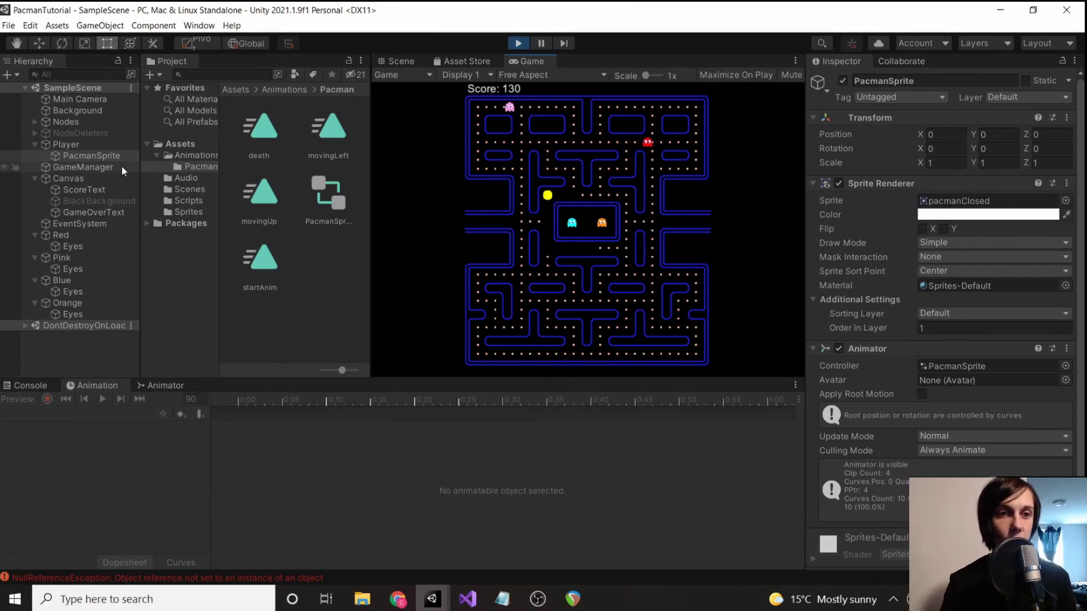
left_click(83, 165)
scroll(954, 419, "down", 3)
scroll(954, 418, "down", 3)
scroll(954, 418, "down", 3)
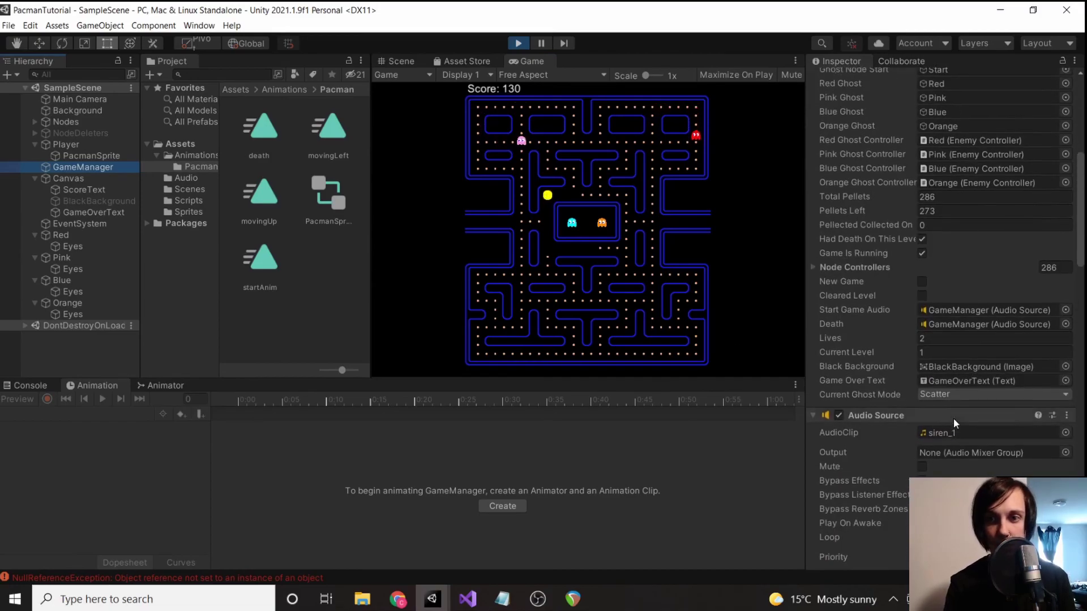
scroll(954, 419, "up", 3)
left_click(643, 273)
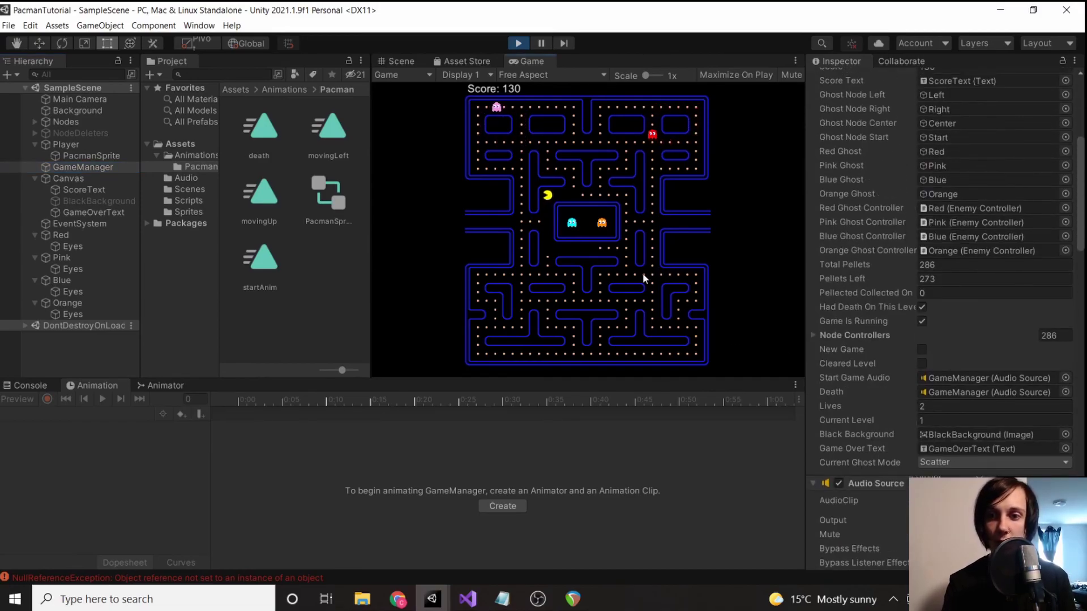
key("Down")
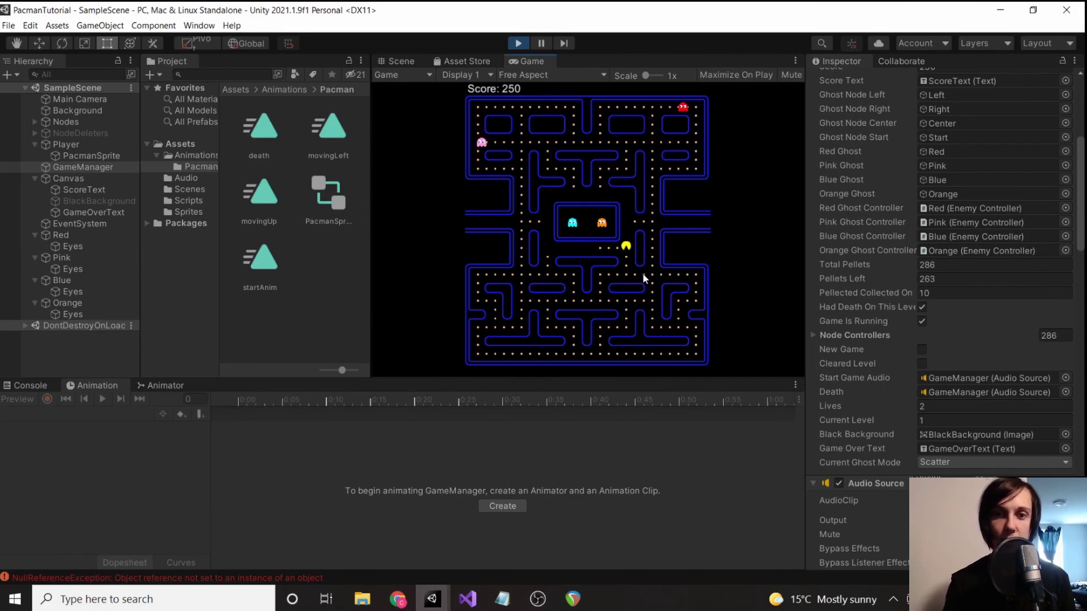
key("Left")
key("Down")
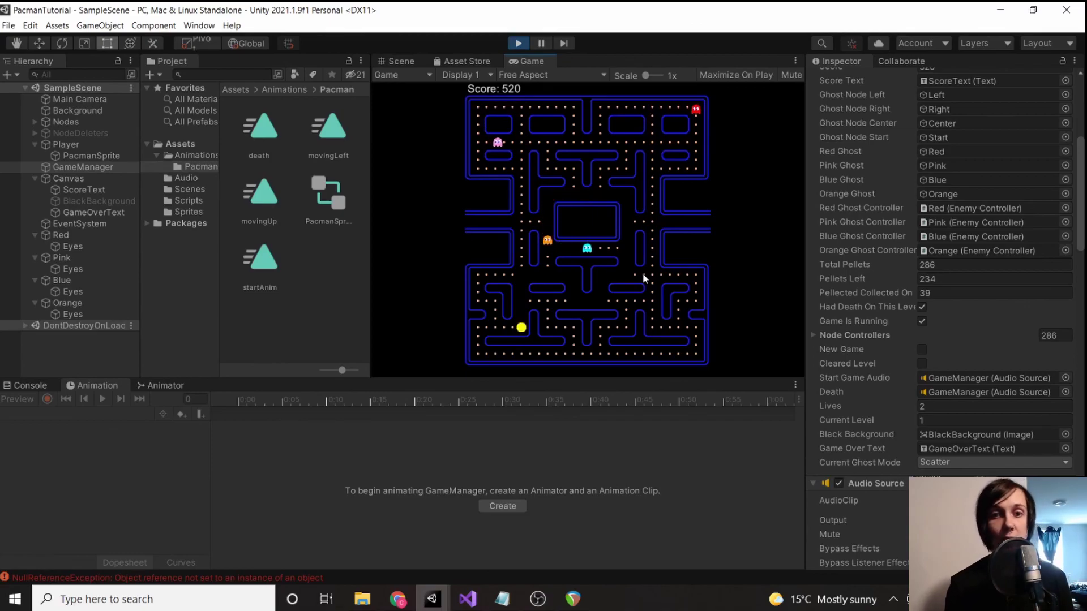
key("Up")
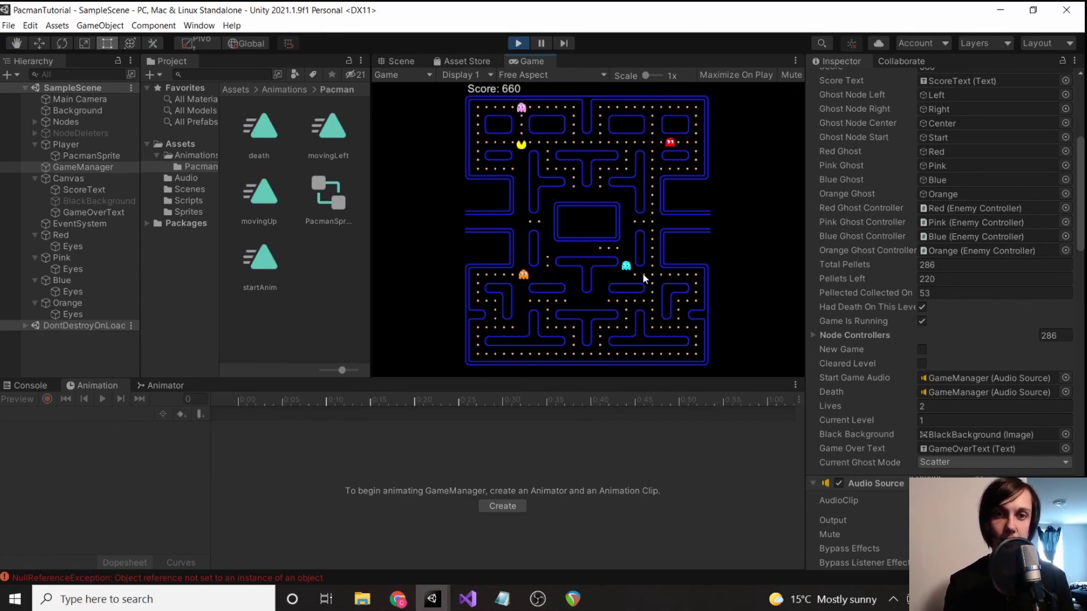